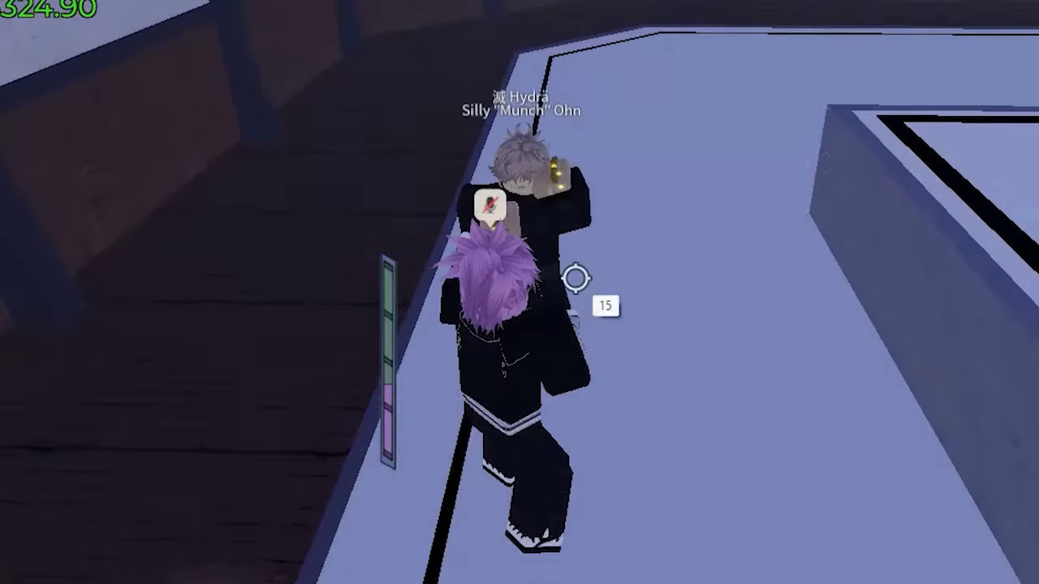
{"action": "left_click", "coordinate": [575, 279]}
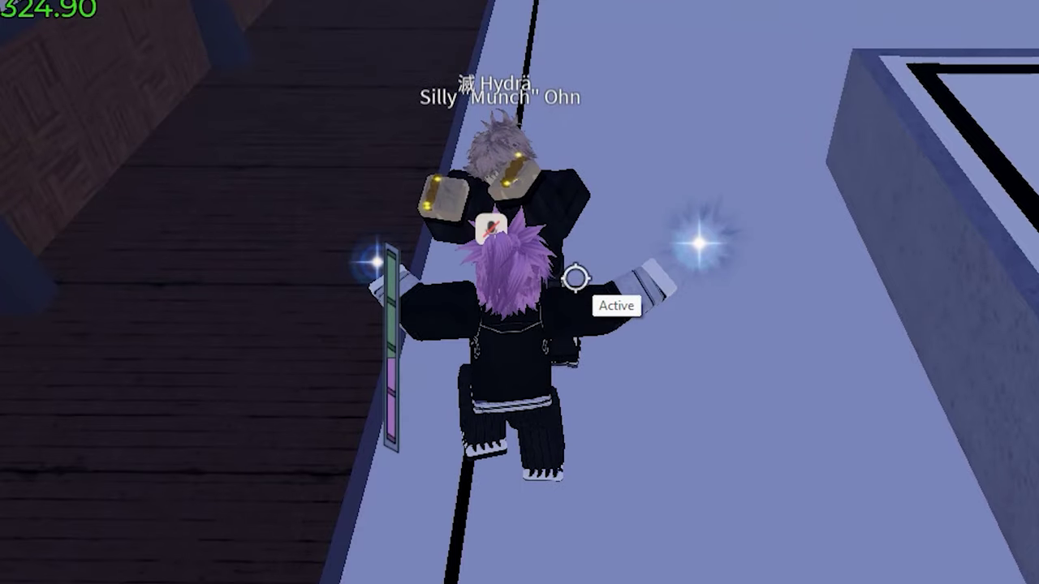
{"action": "key", "text": "e"}
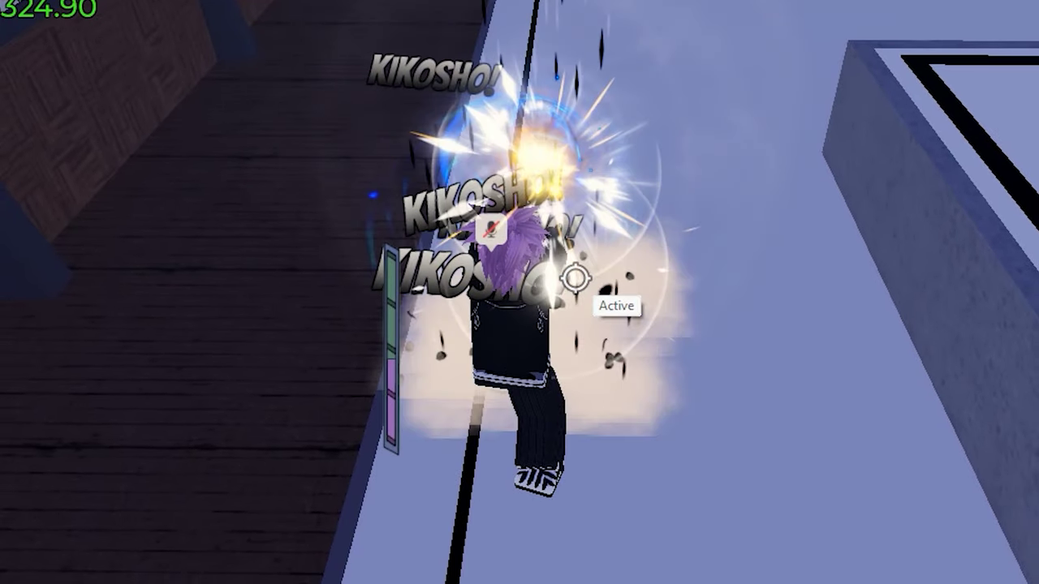
{"action": "key", "text": "r"}
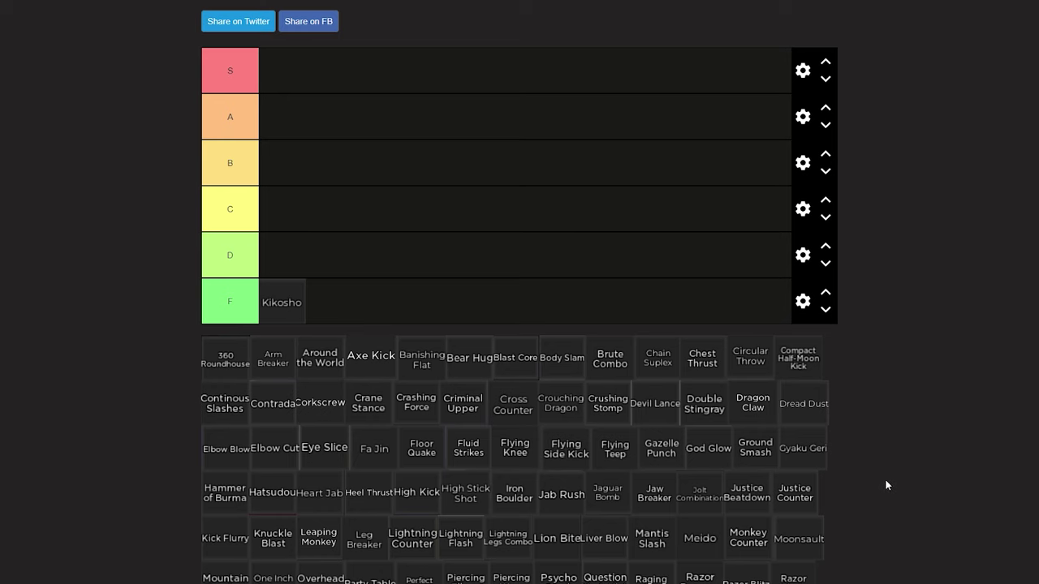
Rank Cross Counter, Lightning Legs Combo and Heart Jab in tier F, placing each in turn at the front of the row
{"action": "left_click_drag", "start_coordinate": [519, 410], "coordinate": [332, 305]}
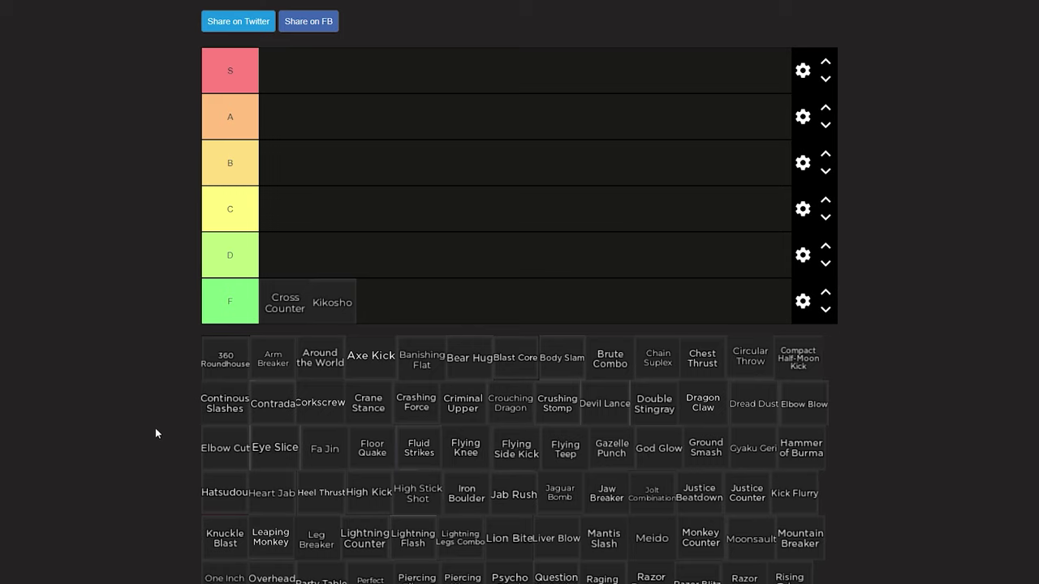
{"action": "left_click_drag", "start_coordinate": [458, 541], "coordinate": [397, 304]}
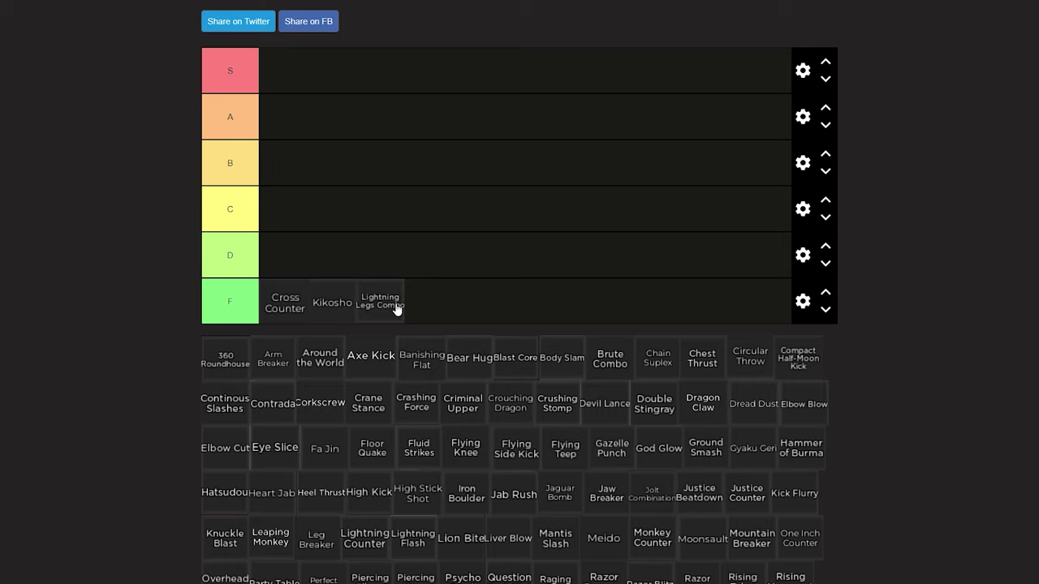
{"action": "left_click_drag", "start_coordinate": [381, 305], "coordinate": [273, 301]}
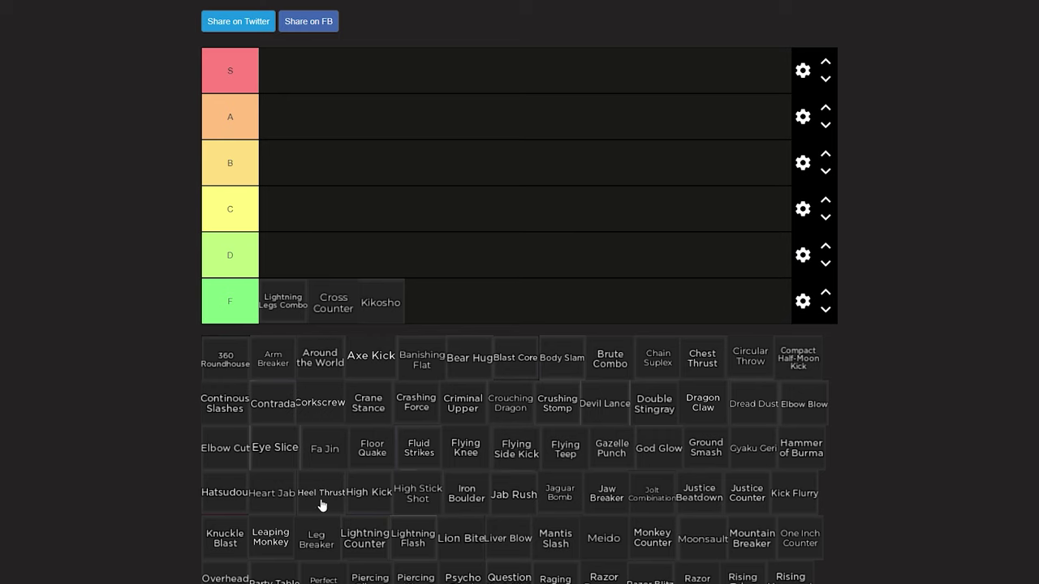
{"action": "left_click_drag", "start_coordinate": [276, 495], "coordinate": [268, 304]}
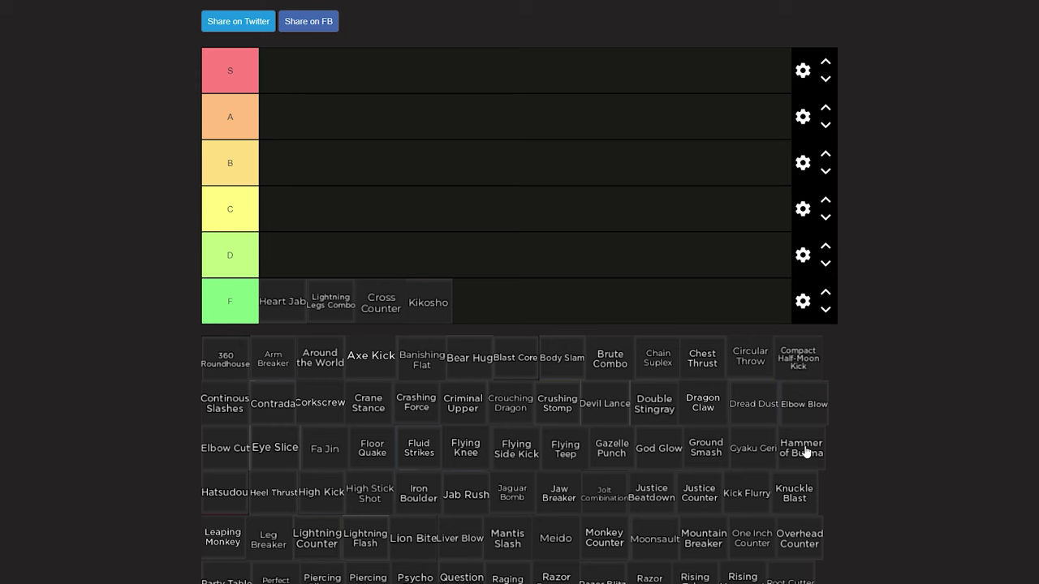
Add Sumo Throw and Ground Smash to the front of tier F, with Ground Smash first
{"action": "scroll", "coordinate": [829, 456], "scroll_direction": "down", "scroll_amount": 1}
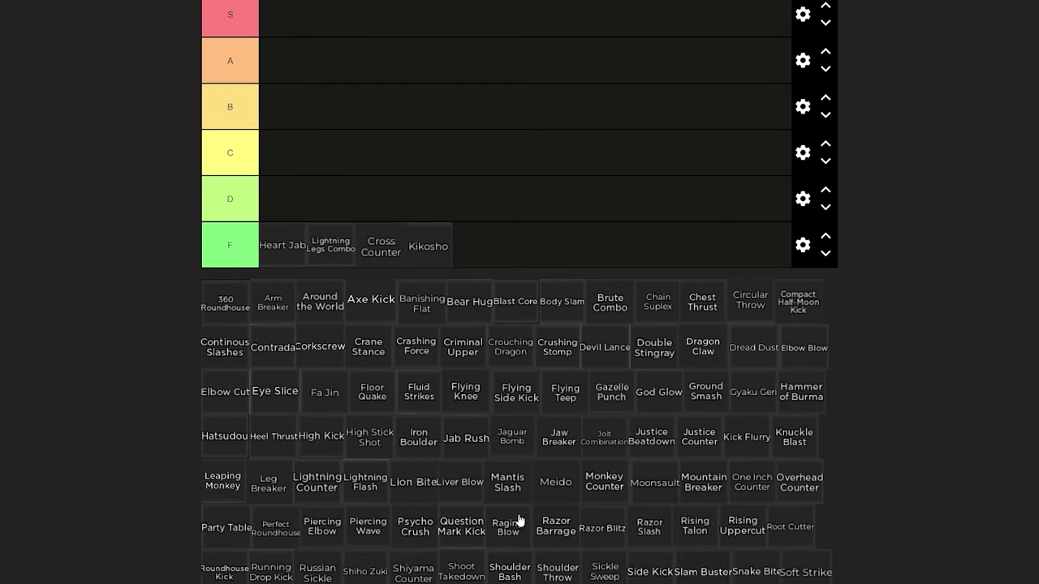
{"action": "scroll", "coordinate": [739, 572], "scroll_direction": "down", "scroll_amount": 1}
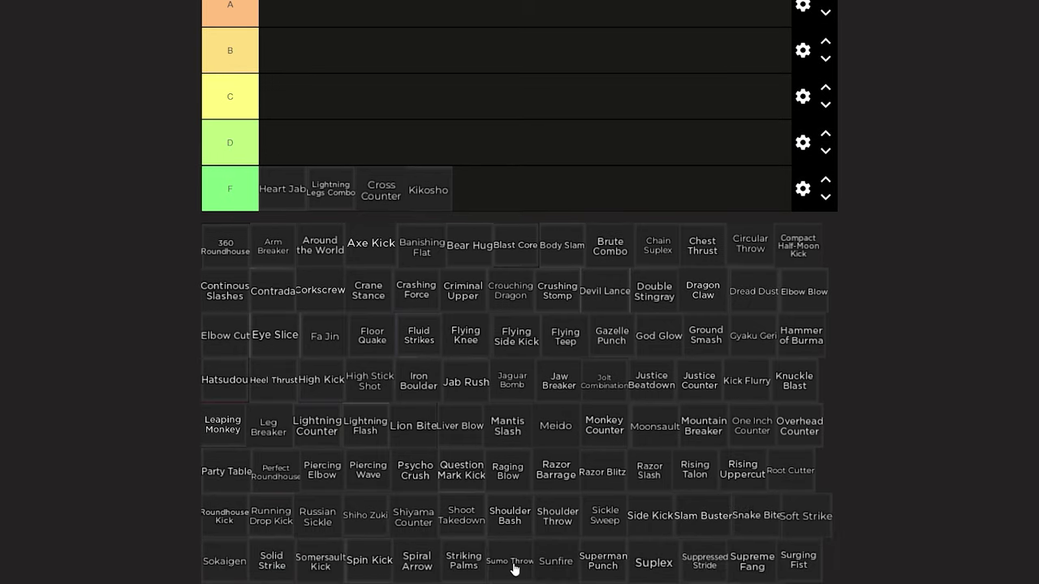
{"action": "left_click_drag", "start_coordinate": [514, 563], "coordinate": [258, 188]}
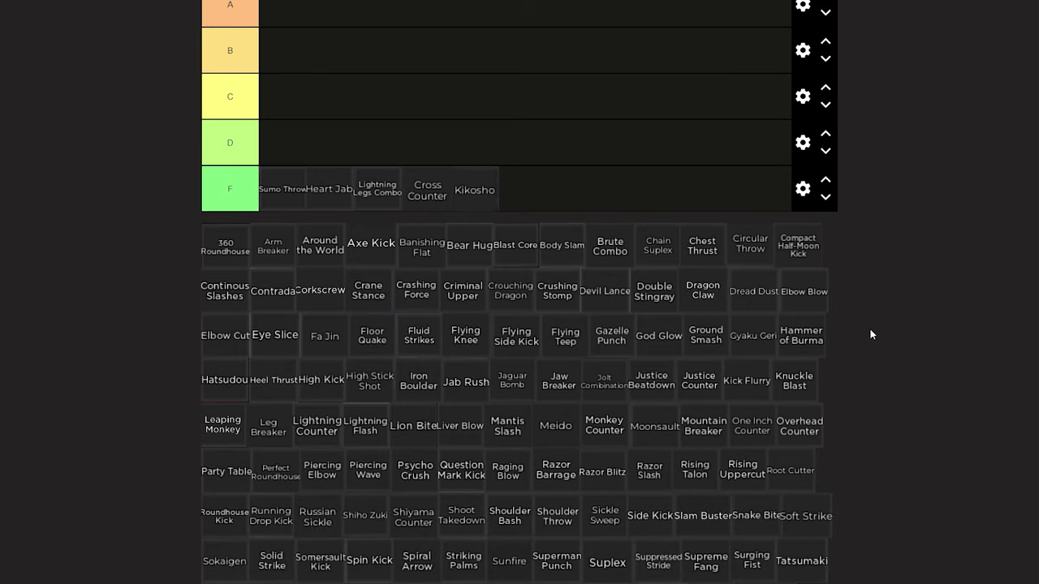
{"action": "scroll", "coordinate": [872, 330], "scroll_direction": "up", "scroll_amount": 2}
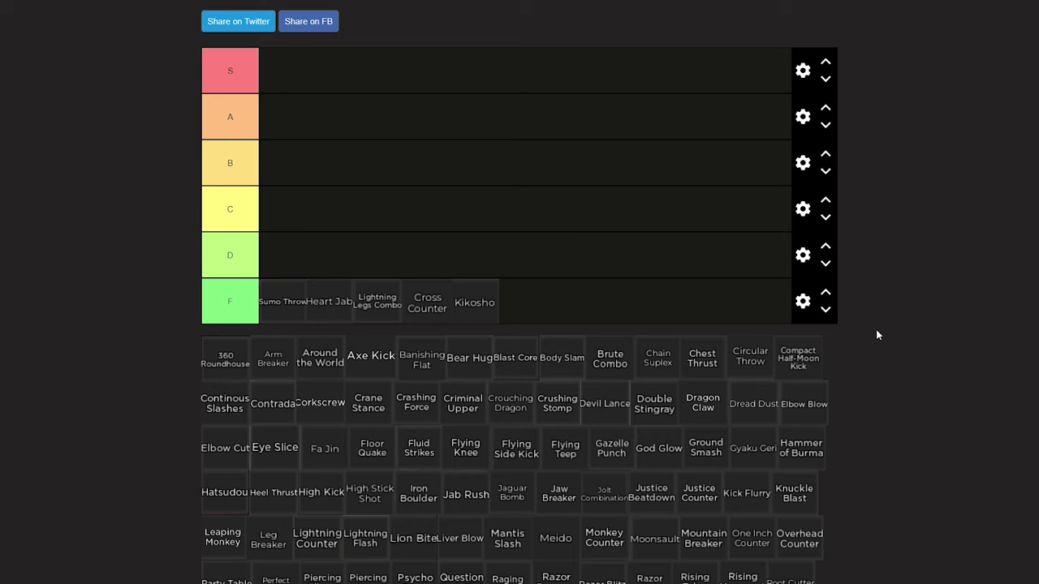
{"action": "scroll", "coordinate": [878, 331], "scroll_direction": "down", "scroll_amount": 1}
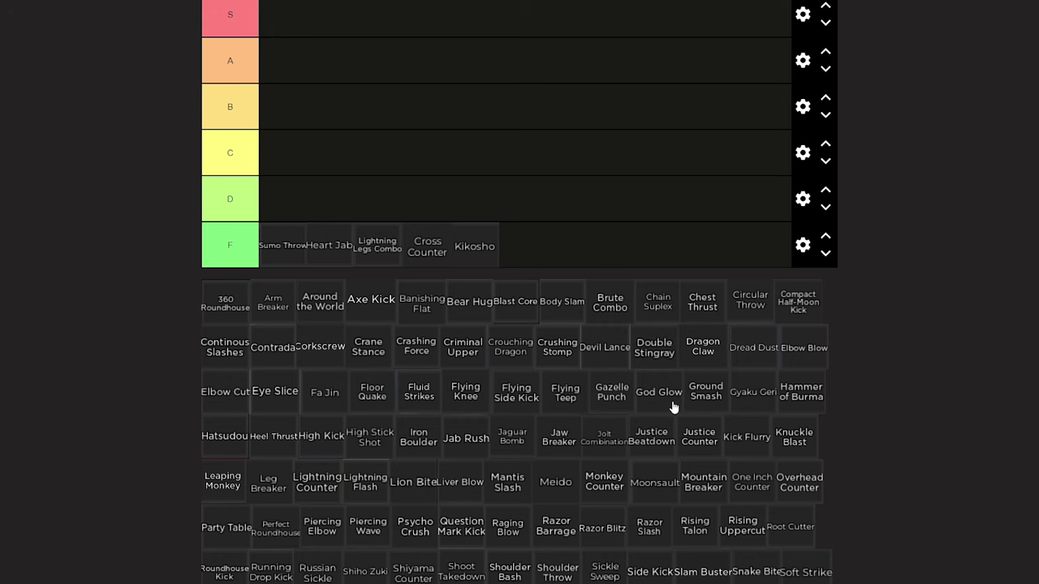
{"action": "left_click_drag", "start_coordinate": [710, 400], "coordinate": [283, 249]}
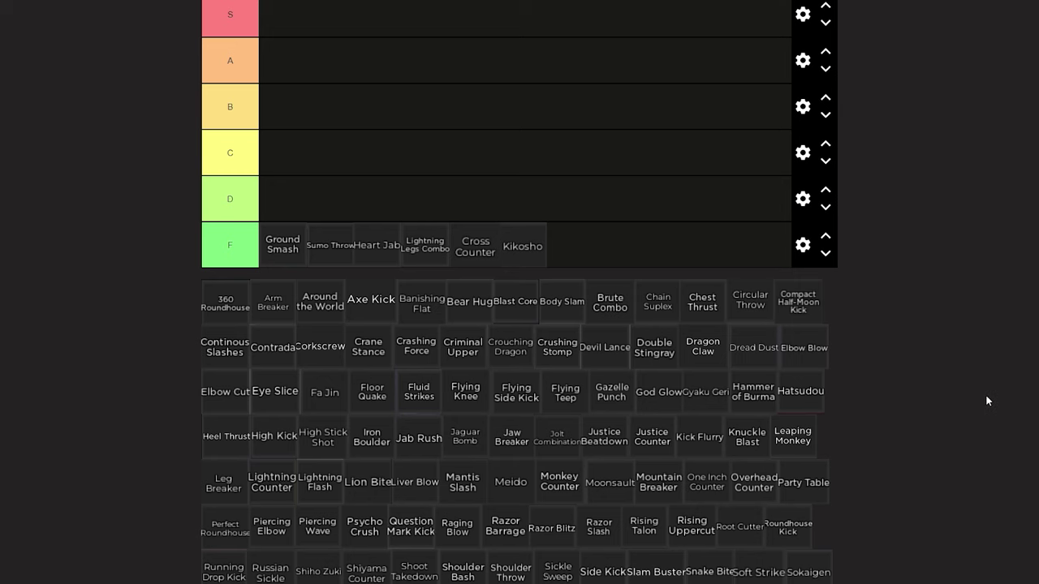
Put Russian Sickle, Spiral Arrow, Sokaigen, Meido and Contrada into tier F, each in turn at the front of the row
{"action": "scroll", "coordinate": [981, 395], "scroll_direction": "down", "scroll_amount": 1}
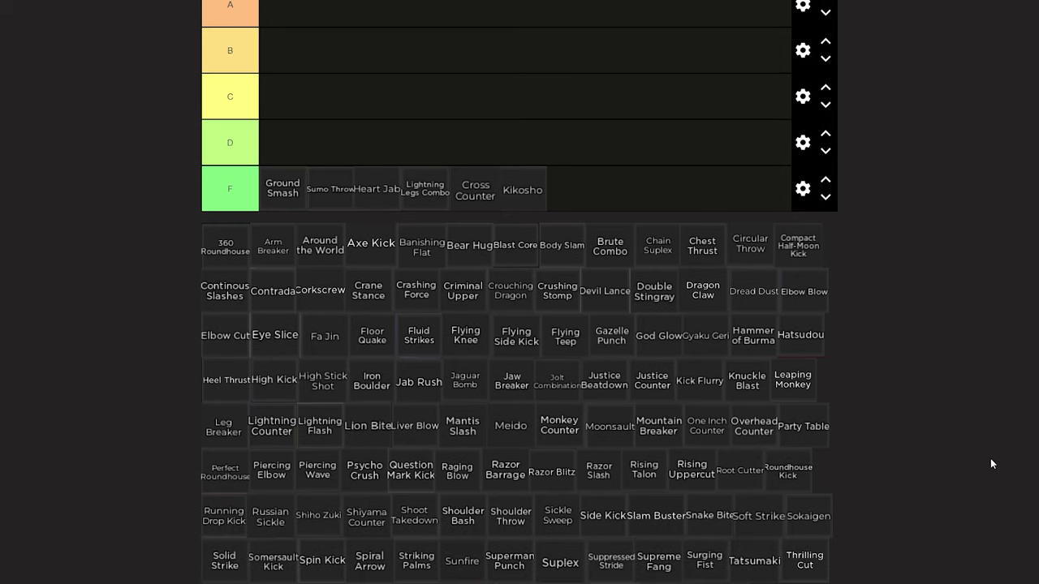
{"action": "left_click_drag", "start_coordinate": [270, 513], "coordinate": [293, 182]}
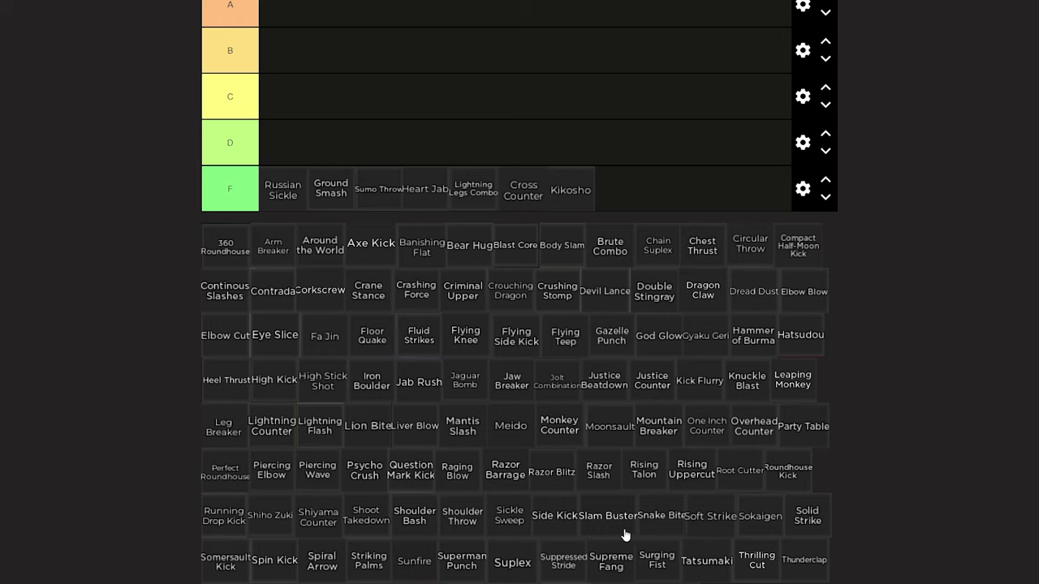
{"action": "left_click_drag", "start_coordinate": [333, 574], "coordinate": [261, 199]}
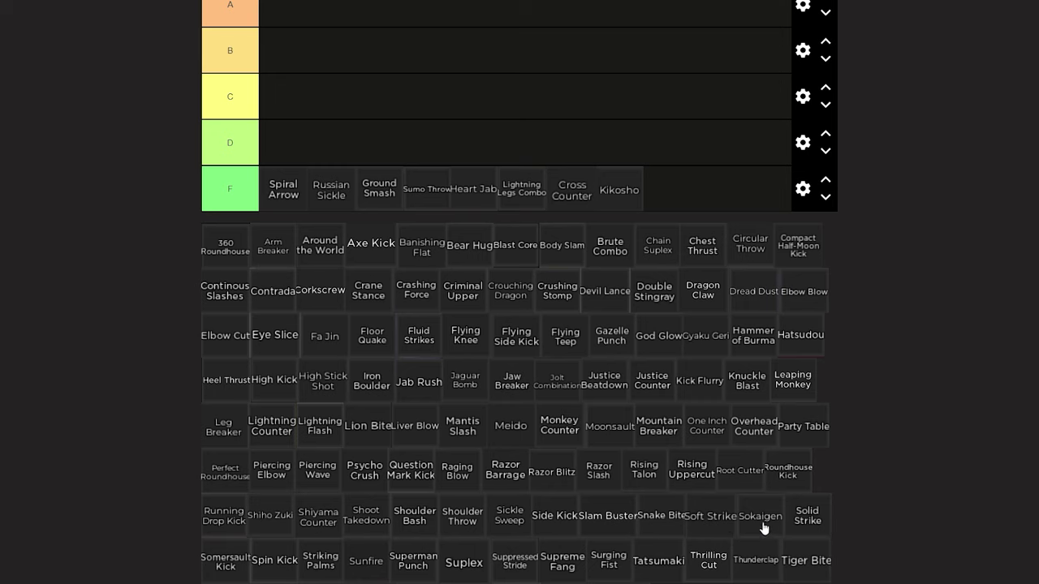
{"action": "left_click_drag", "start_coordinate": [766, 528], "coordinate": [284, 188]}
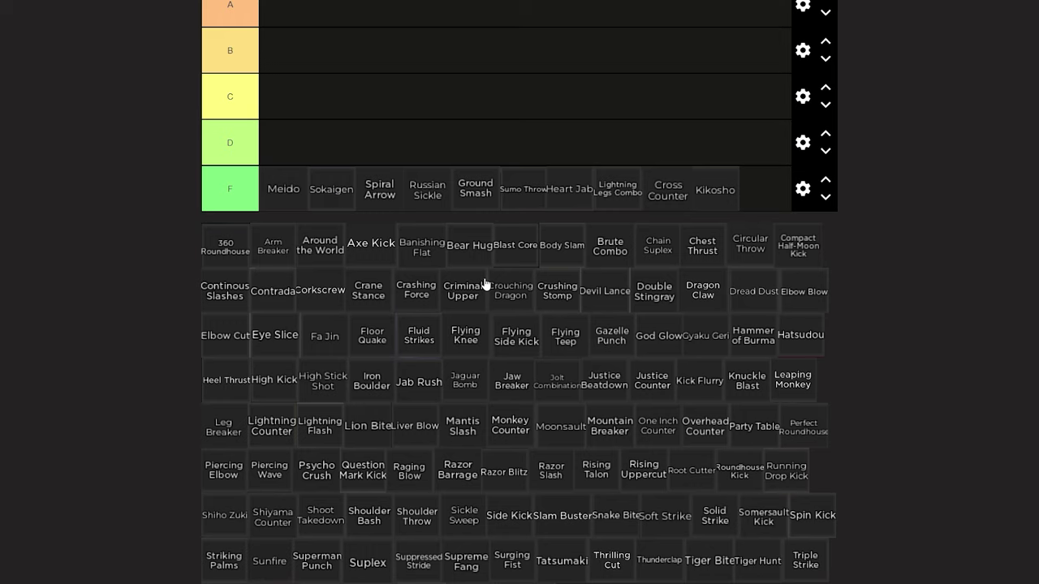
{"action": "left_click_drag", "start_coordinate": [289, 299], "coordinate": [329, 199]}
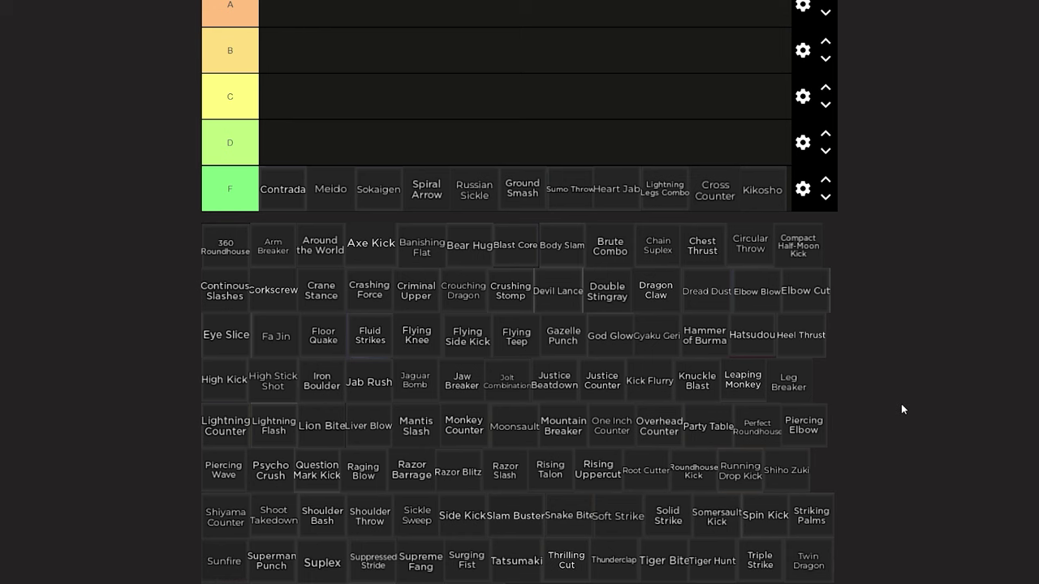
Place Twin Flamingo, Crushing Stomp, One Inch Counter and Elbow Blow in tier F, each in turn at the front of the row
{"action": "scroll", "coordinate": [905, 404], "scroll_direction": "down", "scroll_amount": 1}
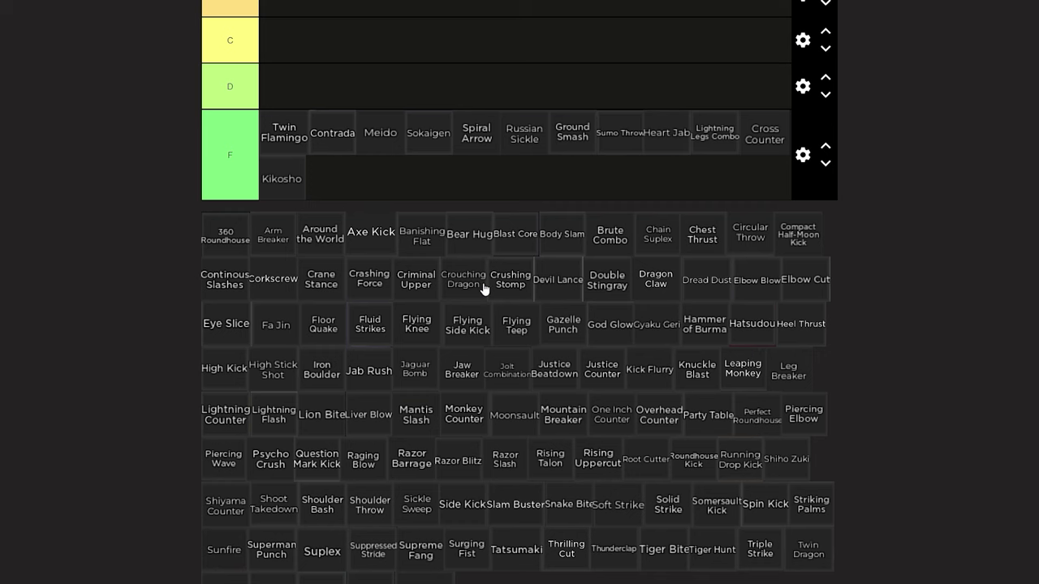
{"action": "left_click_drag", "start_coordinate": [493, 289], "coordinate": [264, 128]}
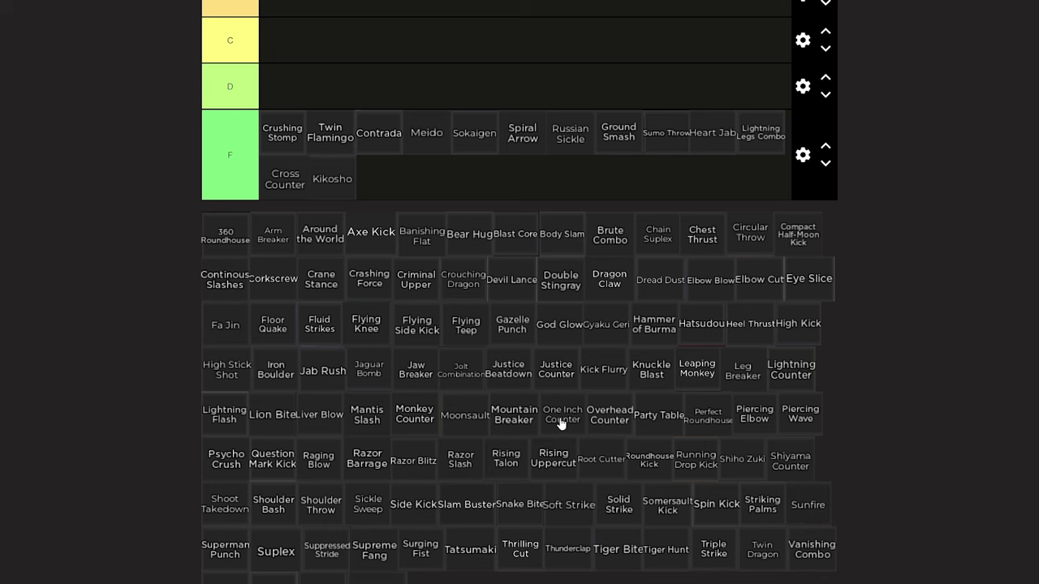
{"action": "left_click_drag", "start_coordinate": [561, 420], "coordinate": [273, 130]}
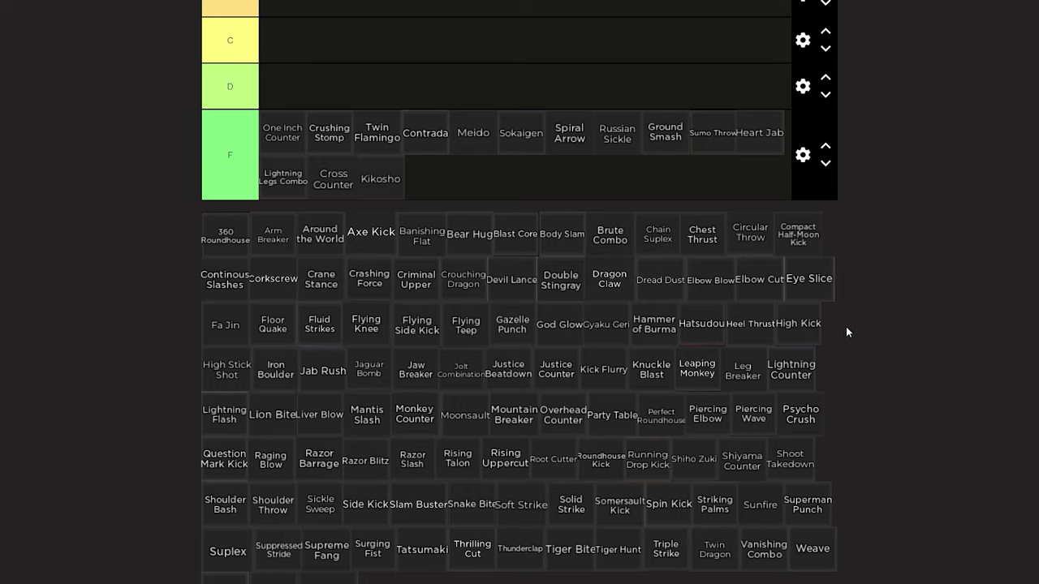
{"action": "left_click_drag", "start_coordinate": [712, 283], "coordinate": [280, 133]}
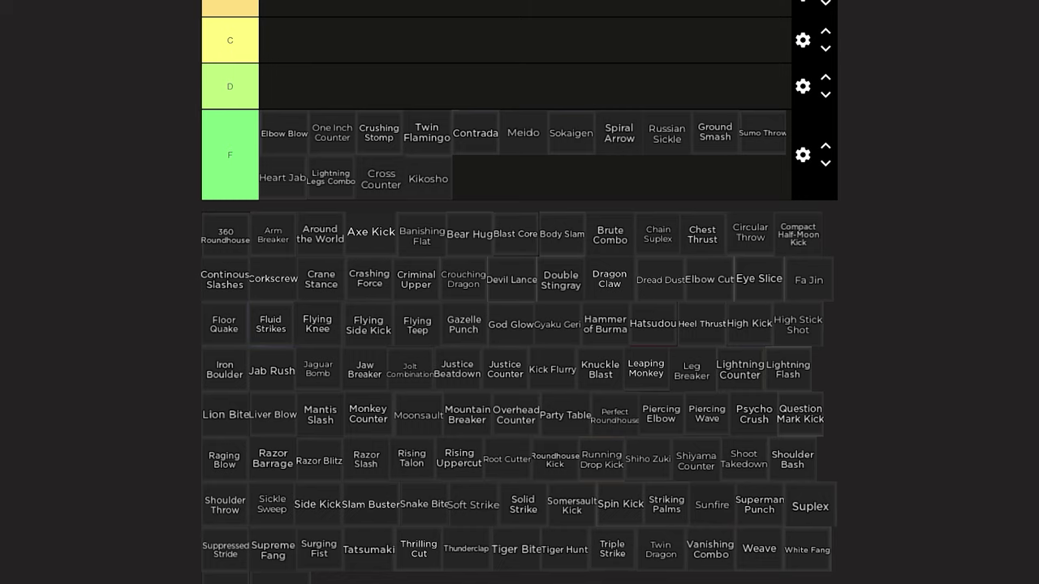
Start tier D with Razor Barrage, putting Surging Fist and Somersault Kick in turn at the front of the row
{"action": "left_click_drag", "start_coordinate": [273, 458], "coordinate": [299, 91]}
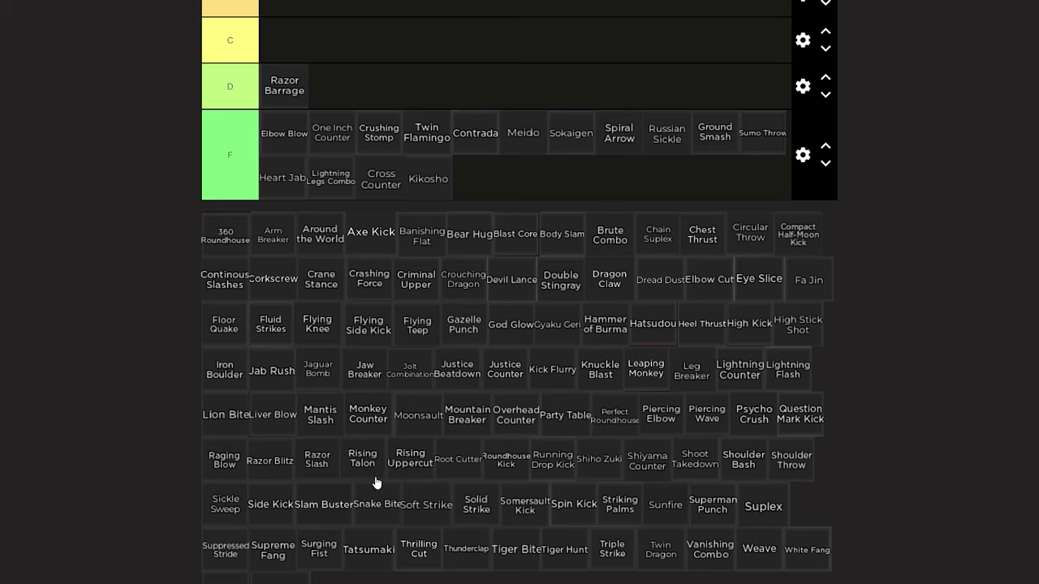
{"action": "left_click_drag", "start_coordinate": [322, 548], "coordinate": [357, 97]}
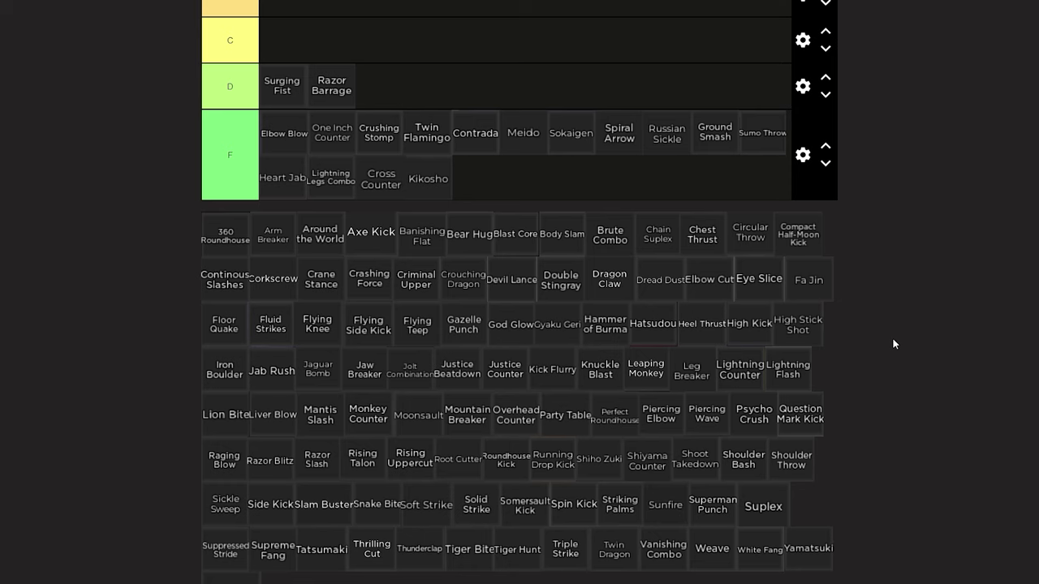
{"action": "left_click_drag", "start_coordinate": [510, 323], "coordinate": [280, 86]}
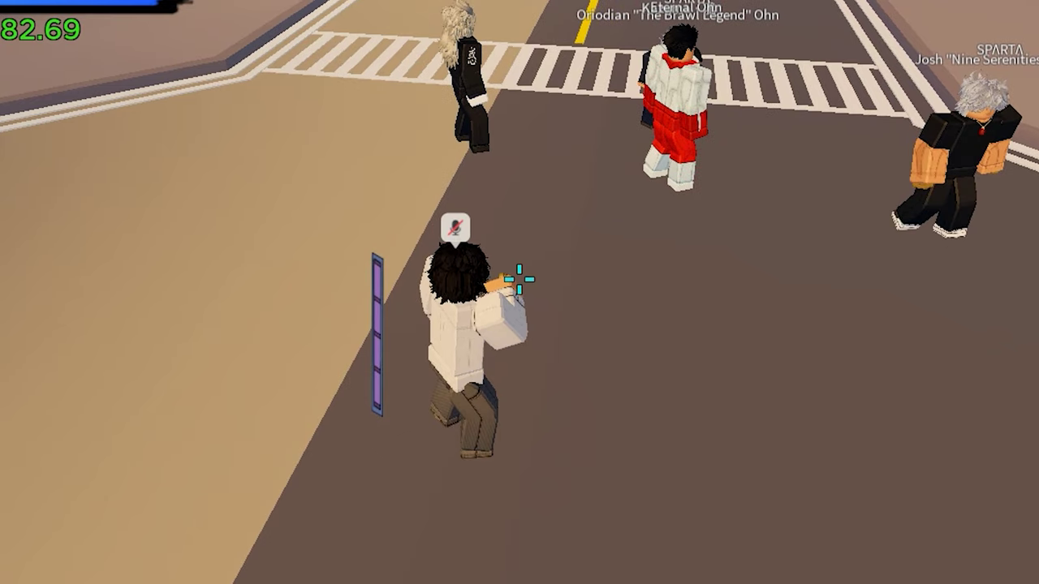
{"action": "key", "text": "w"}
{"action": "left_click", "coordinate": [520, 278]}
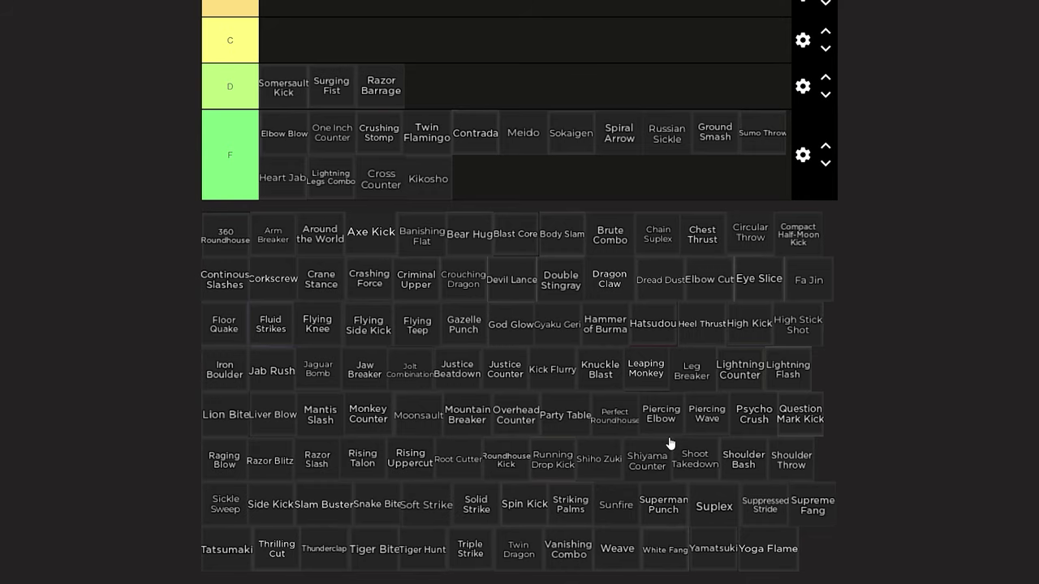
Rank Piercing Wave, Lightning Counter, Rising Uppercut and Banishing Flat in tier D, each in turn at the front of the row
{"action": "left_click_drag", "start_coordinate": [706, 415], "coordinate": [280, 86]}
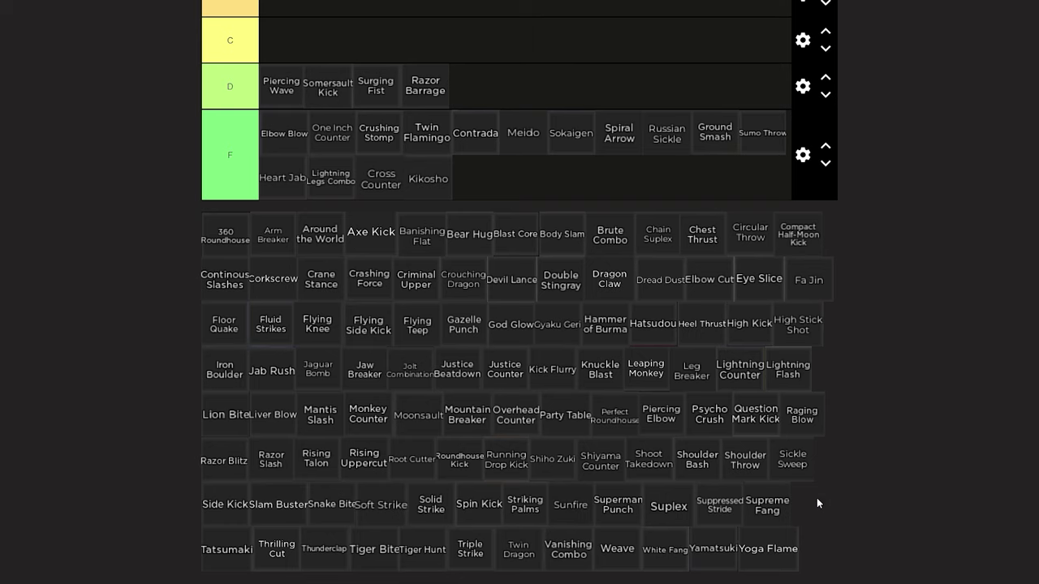
{"action": "left_click_drag", "start_coordinate": [739, 369], "coordinate": [268, 86]}
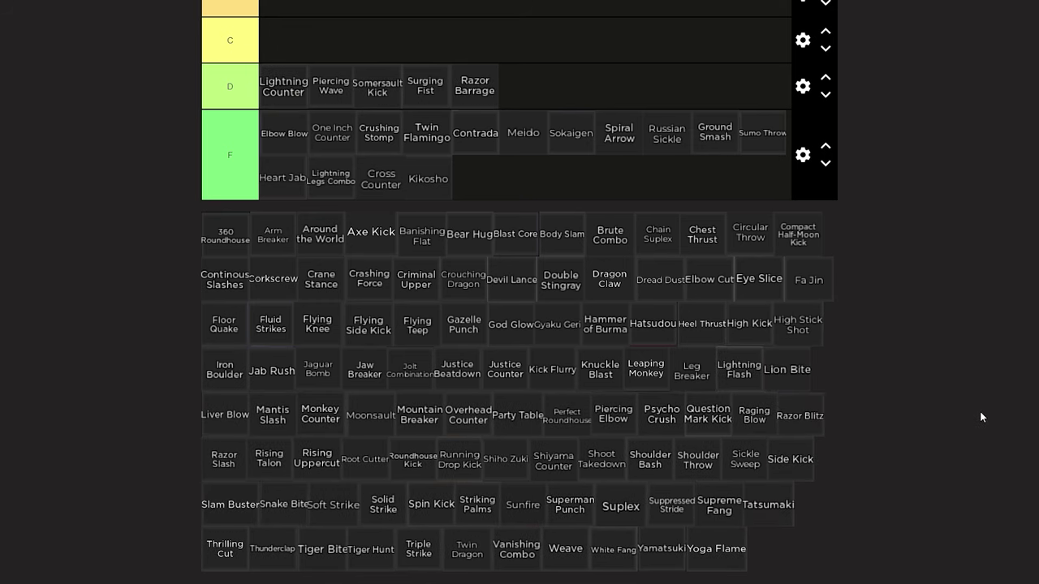
{"action": "scroll", "coordinate": [973, 488], "scroll_direction": "up", "scroll_amount": 1}
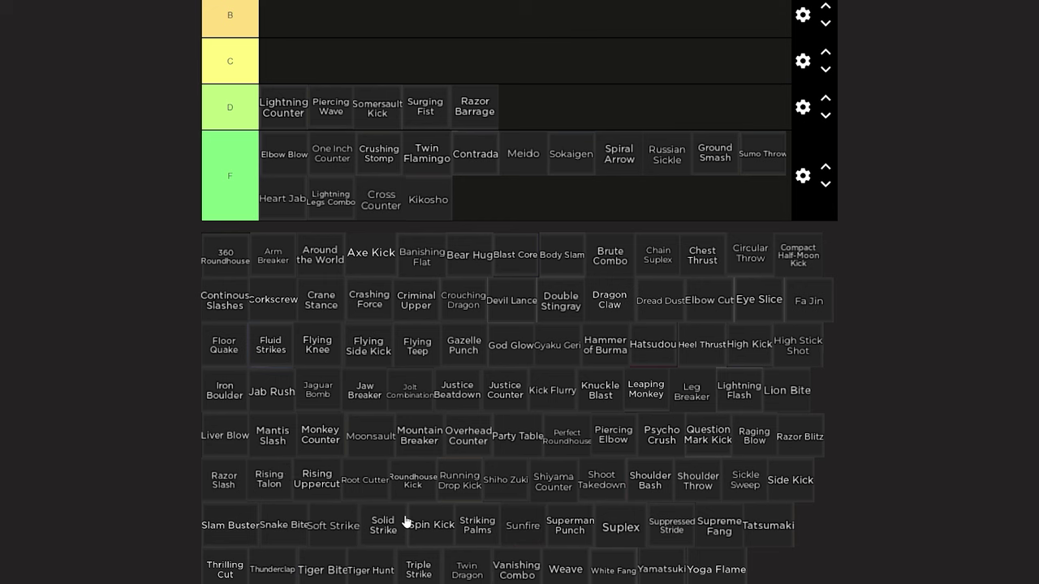
{"action": "left_click_drag", "start_coordinate": [316, 479], "coordinate": [280, 107]}
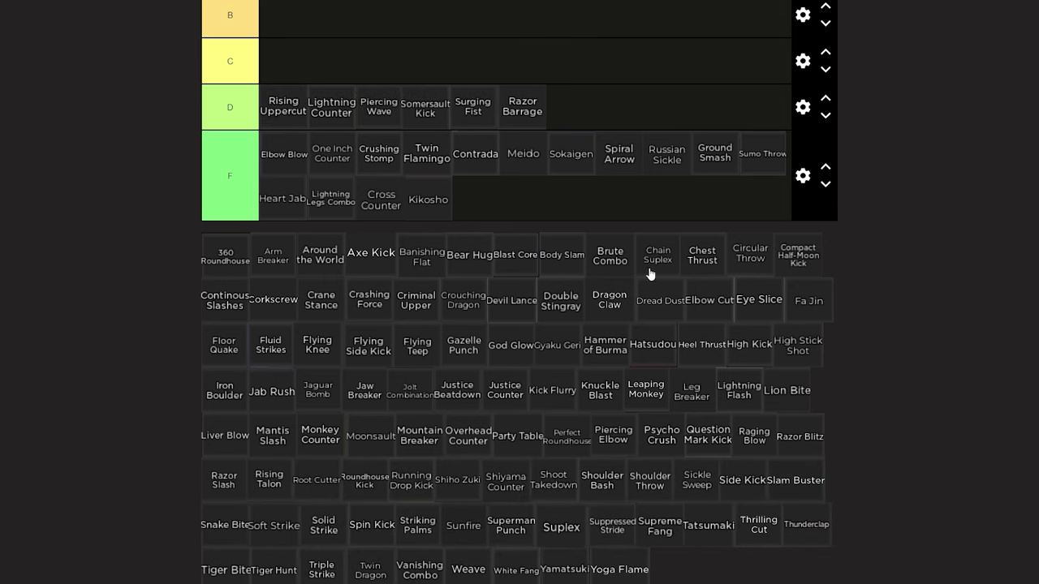
{"action": "left_click_drag", "start_coordinate": [412, 264], "coordinate": [278, 107]}
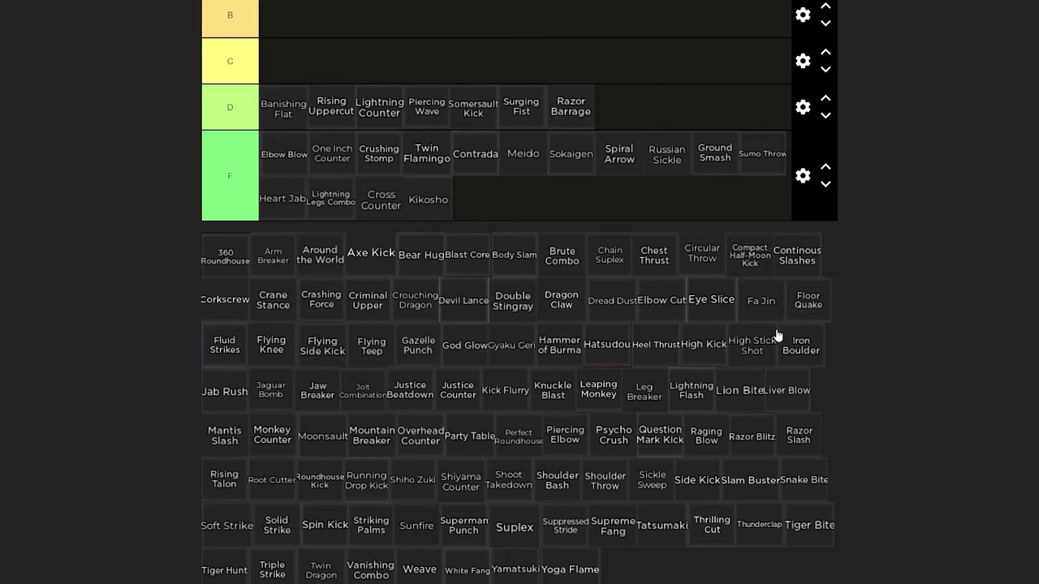
Add Arm Breaker, Brute Combo, Leg Breaker and Running Drop Kick to tier D, each in turn at the front of the row
{"action": "left_click_drag", "start_coordinate": [274, 260], "coordinate": [320, 118]}
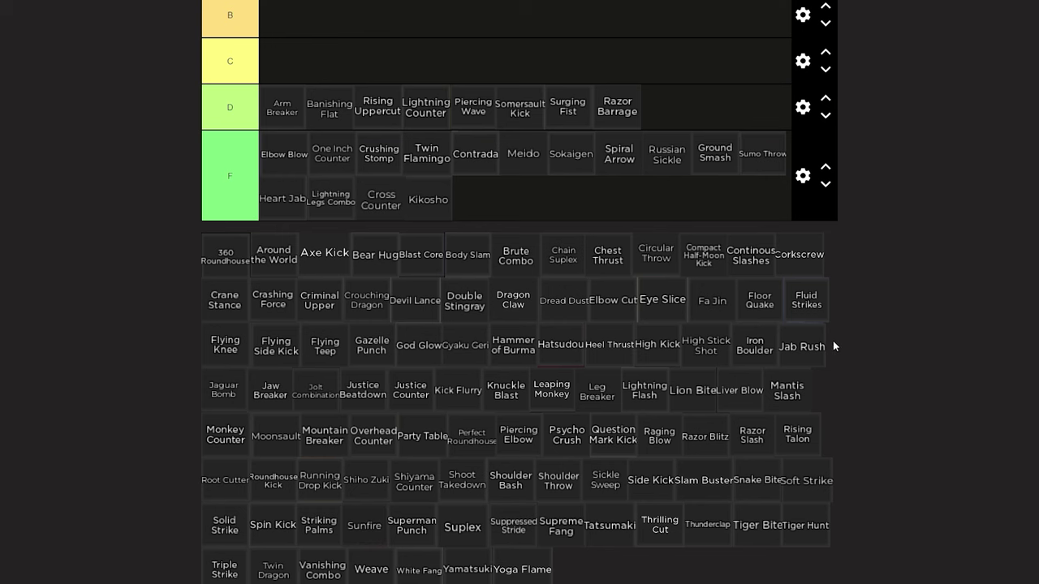
{"action": "left_click_drag", "start_coordinate": [516, 255], "coordinate": [263, 103]}
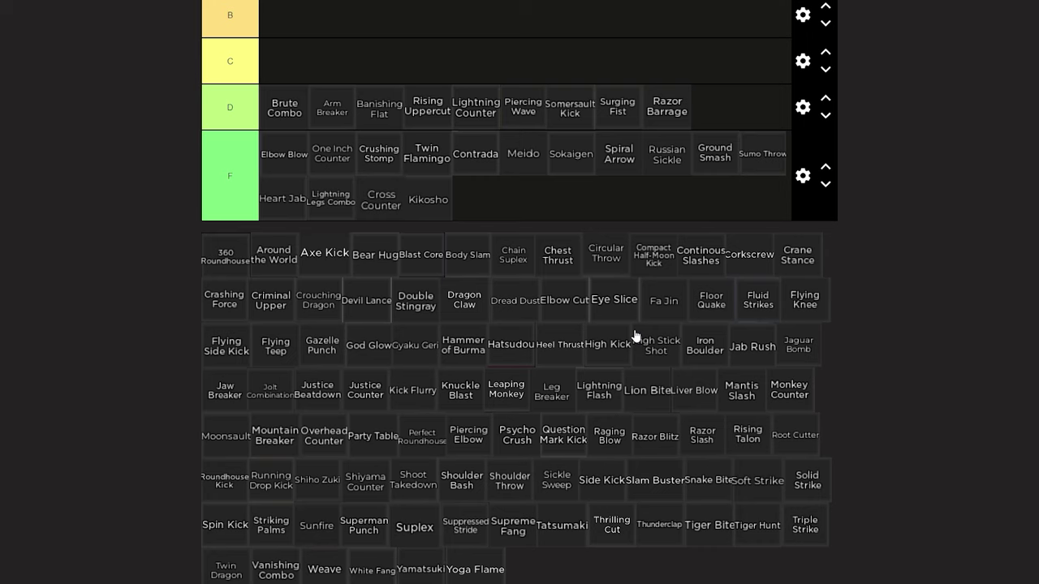
{"action": "left_click_drag", "start_coordinate": [552, 390], "coordinate": [272, 111]}
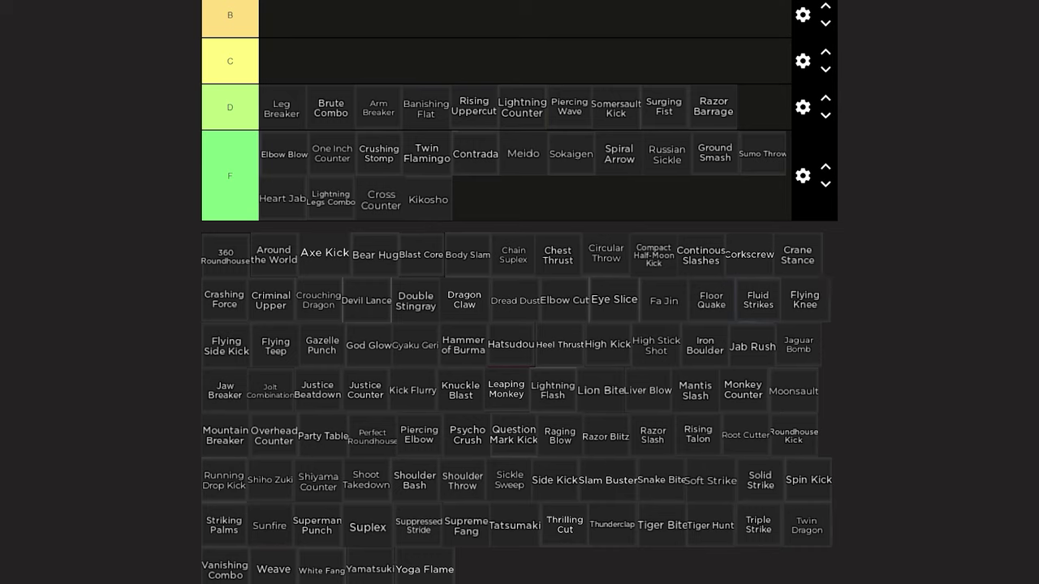
{"action": "left_click_drag", "start_coordinate": [224, 481], "coordinate": [281, 107]}
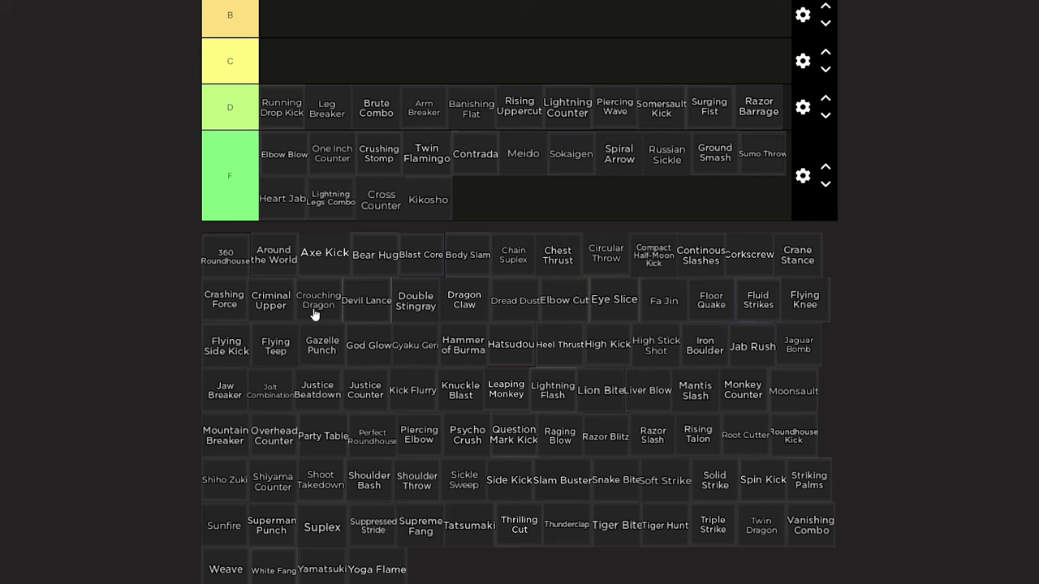
Add Dragon Claw, Gyaku Geri, Shiho Zuki, Hammer of Burma and Flying Side Kick to tier D, each in turn at the front of the row
{"action": "left_click_drag", "start_coordinate": [461, 315], "coordinate": [278, 109]}
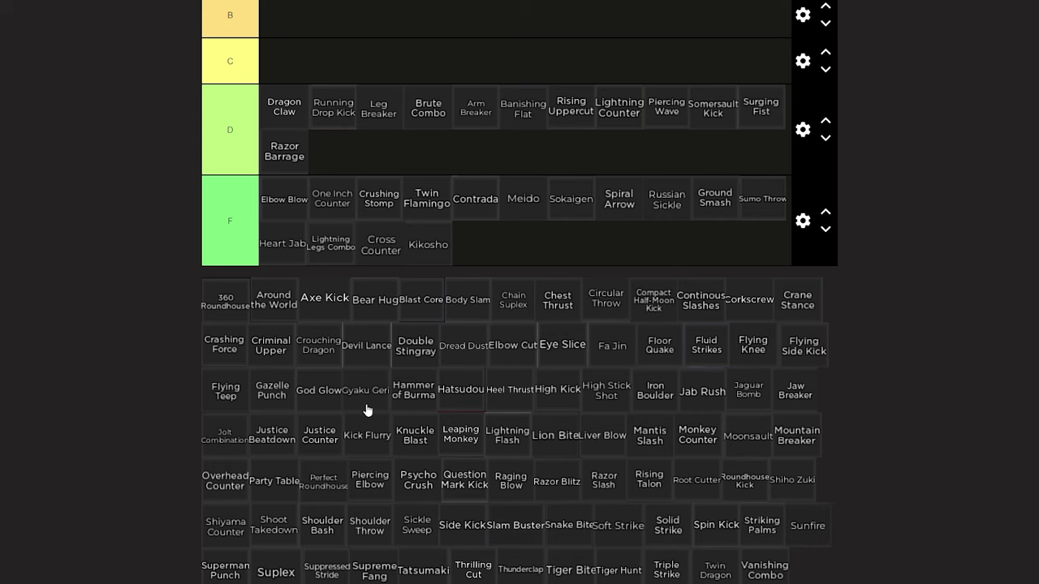
{"action": "left_click_drag", "start_coordinate": [368, 405], "coordinate": [278, 121]}
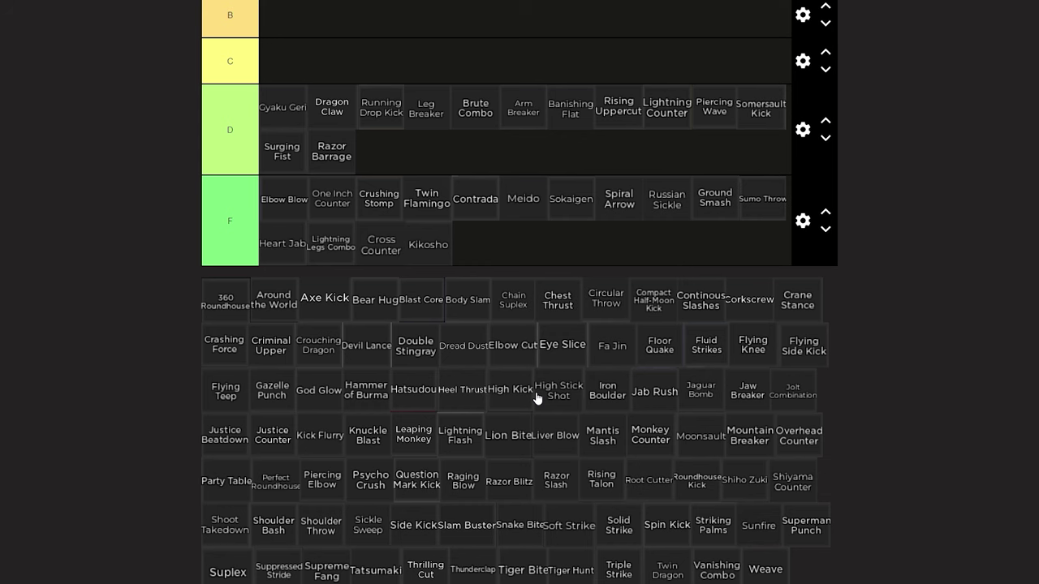
{"action": "left_click_drag", "start_coordinate": [733, 480], "coordinate": [256, 109]}
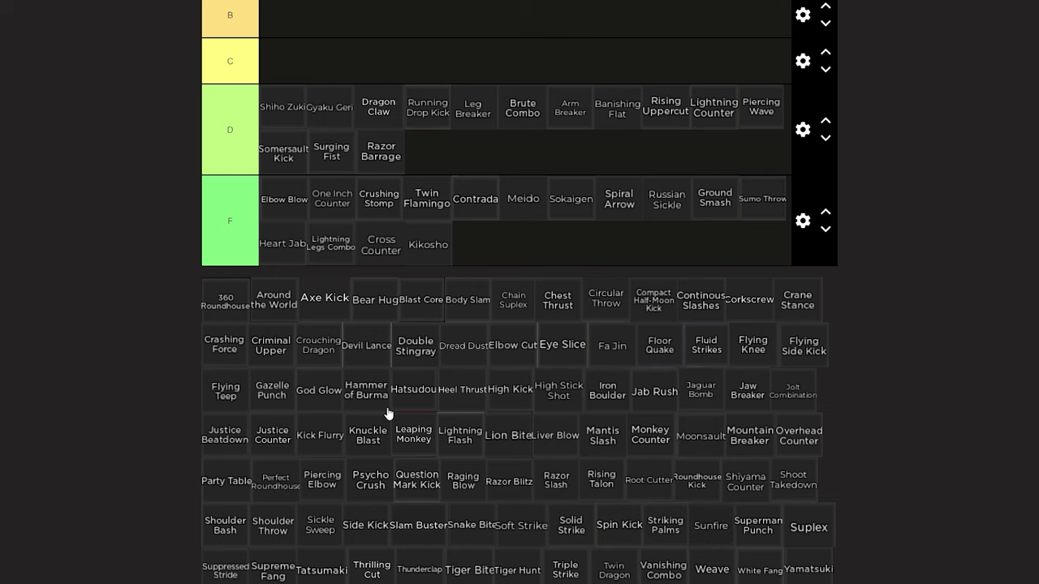
{"action": "left_click_drag", "start_coordinate": [383, 388], "coordinate": [276, 109]}
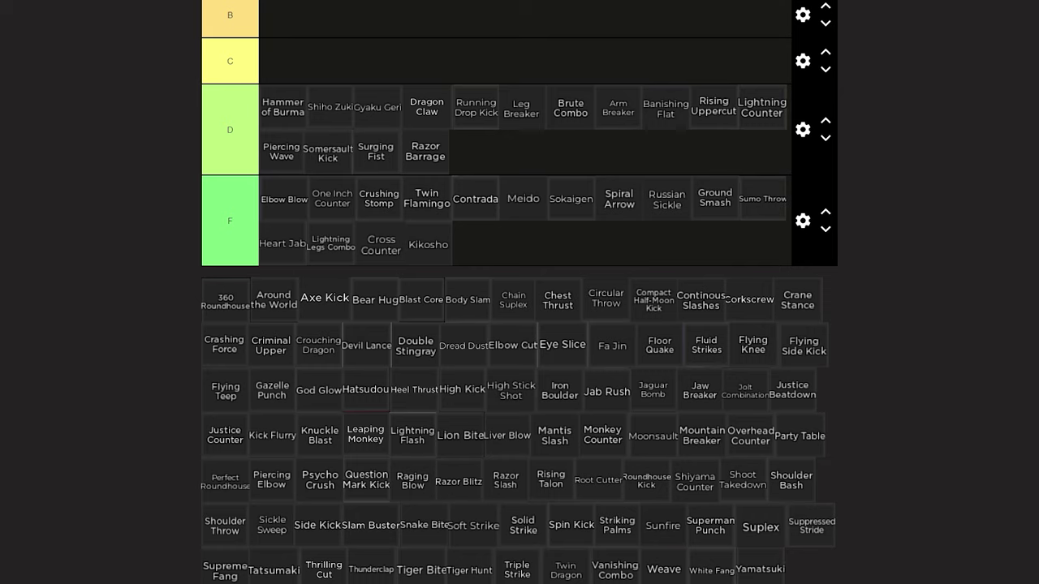
{"action": "left_click_drag", "start_coordinate": [807, 351], "coordinate": [275, 112]}
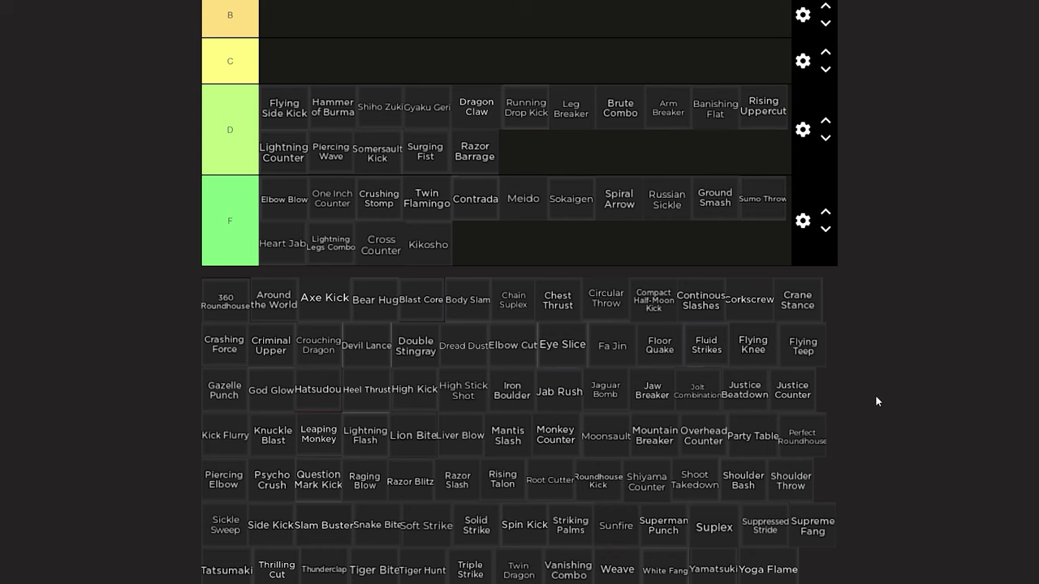
Rank Justice Beatdown, Justice Counter, Razor Blitz, Thunderclap and Monkey Counter in tier D, each in turn at the front of the row
{"action": "left_click_drag", "start_coordinate": [744, 391], "coordinate": [265, 112]}
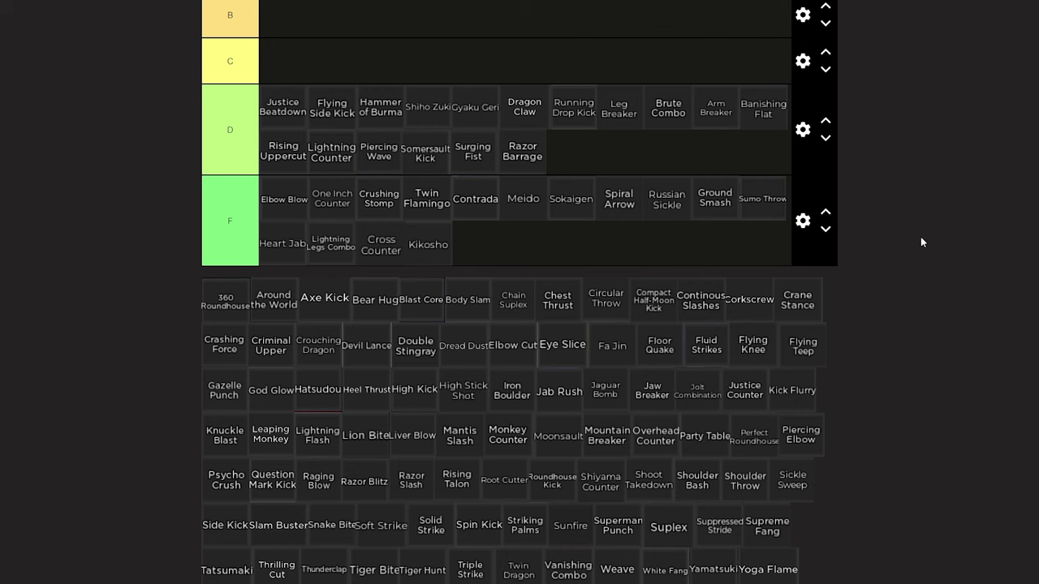
{"action": "left_click_drag", "start_coordinate": [748, 388], "coordinate": [276, 107]}
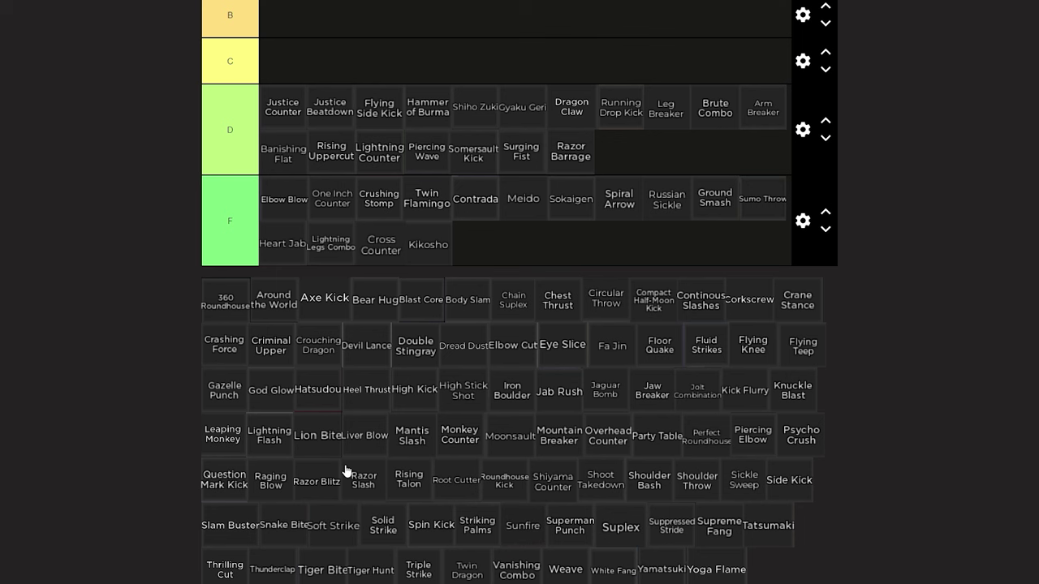
{"action": "left_click_drag", "start_coordinate": [328, 484], "coordinate": [264, 113]}
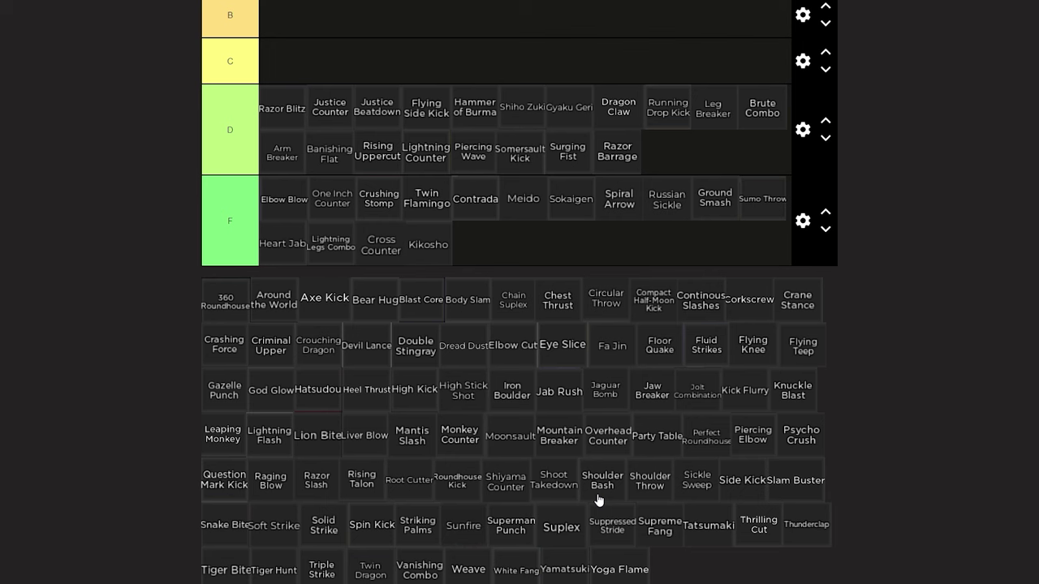
{"action": "left_click_drag", "start_coordinate": [800, 526], "coordinate": [318, 136]}
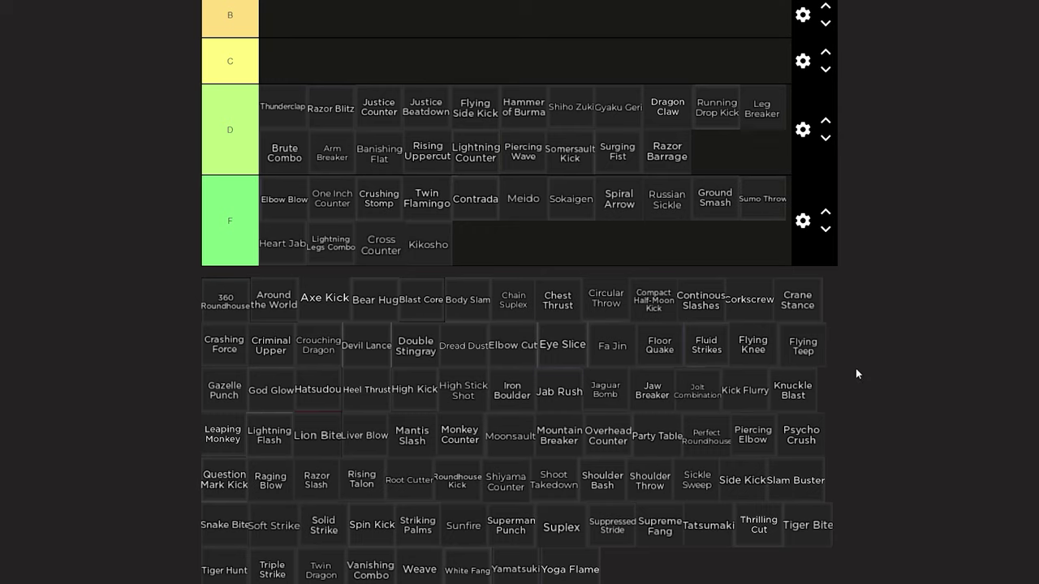
{"action": "left_click_drag", "start_coordinate": [460, 435], "coordinate": [276, 106]}
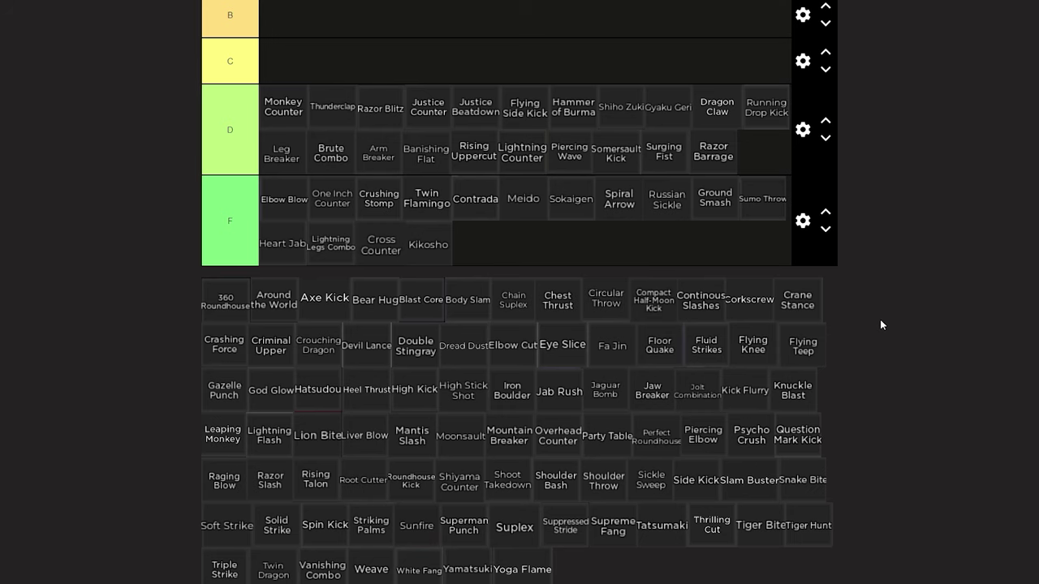
Start tier C with Compact Half-Moon Kick and put High Stick Shot in front of it
{"action": "scroll", "coordinate": [966, 323], "scroll_direction": "up", "scroll_amount": 1}
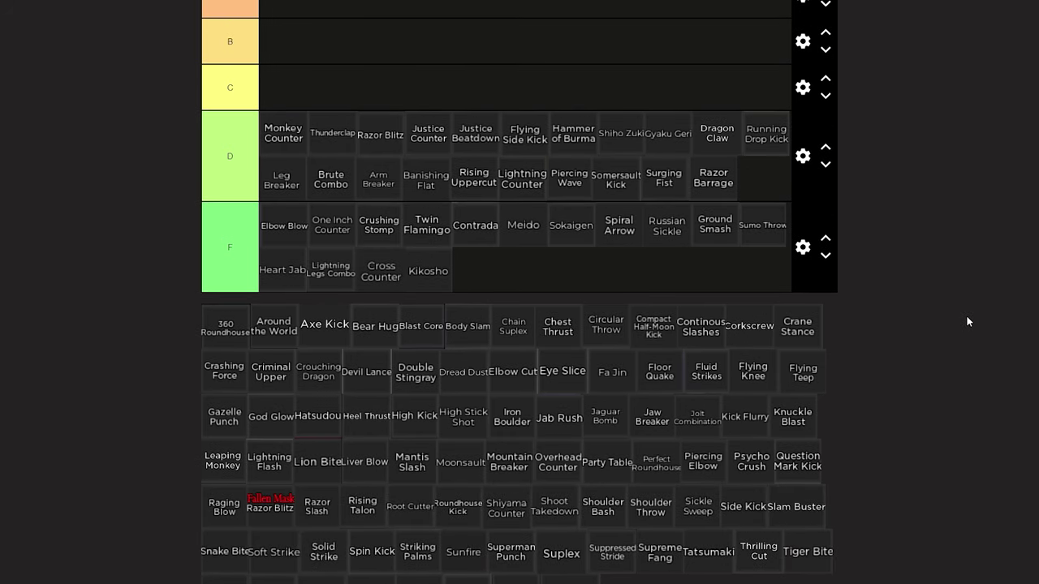
{"action": "left_click_drag", "start_coordinate": [667, 331], "coordinate": [286, 88]}
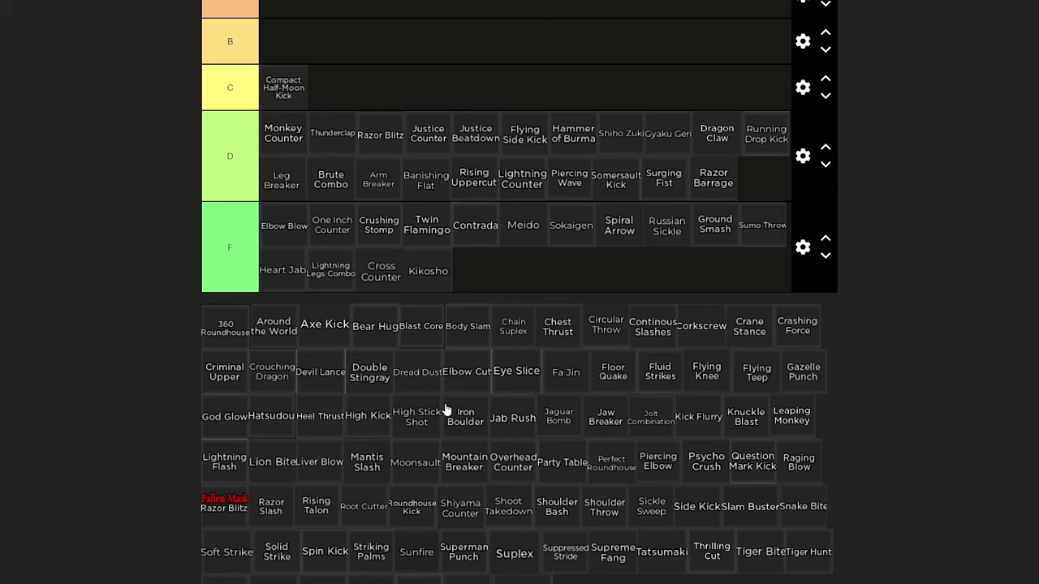
{"action": "left_click_drag", "start_coordinate": [417, 417], "coordinate": [388, 89]}
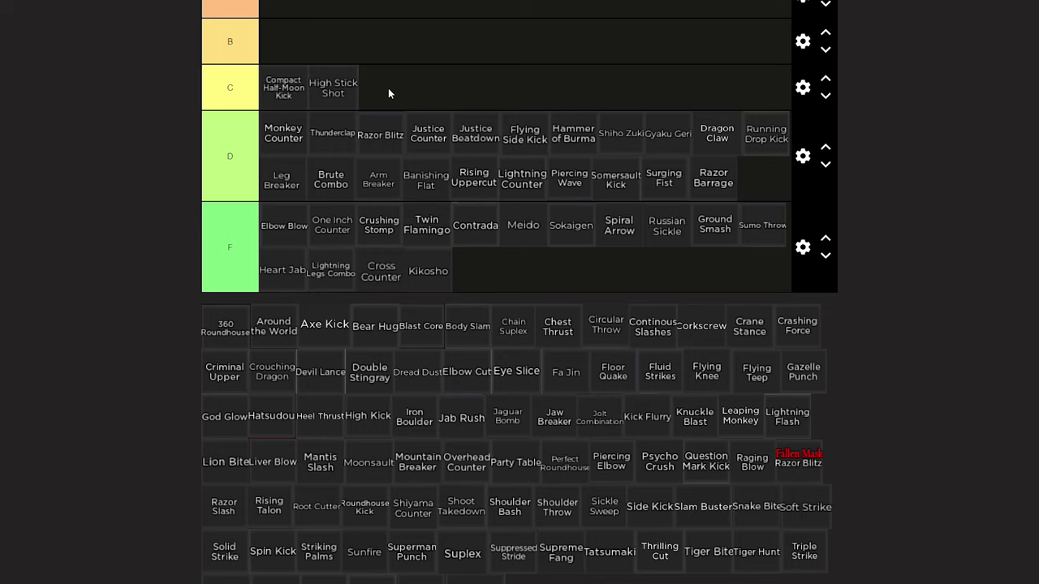
{"action": "left_click_drag", "start_coordinate": [325, 89], "coordinate": [259, 85]}
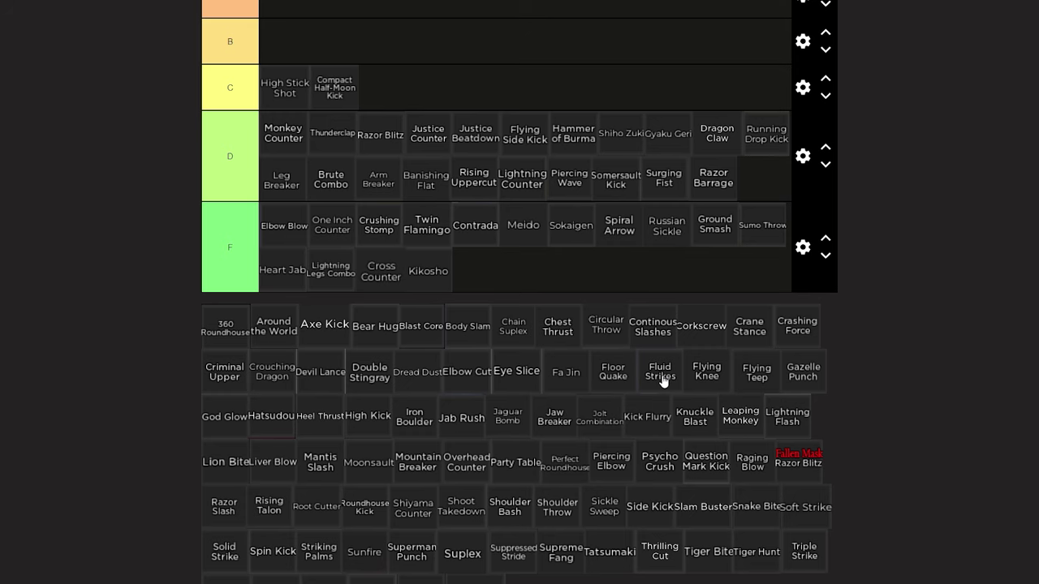
Add Fluid Strikes, Psycho Crush, Criminal Upper and Gazelle Punch to tier C, each in turn at the front of the row
{"action": "left_click_drag", "start_coordinate": [662, 380], "coordinate": [260, 89]}
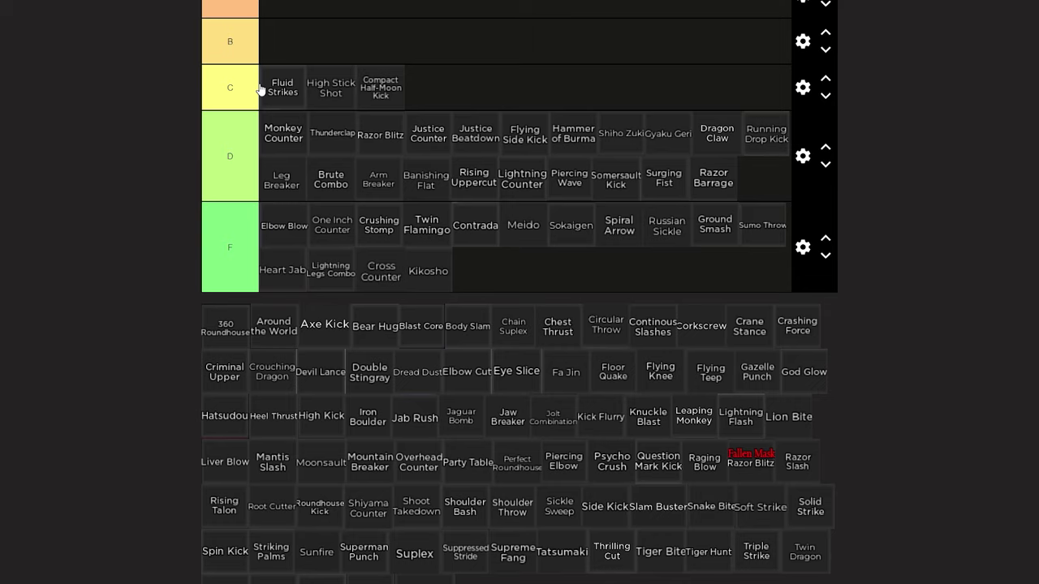
{"action": "left_click_drag", "start_coordinate": [613, 471], "coordinate": [325, 105]}
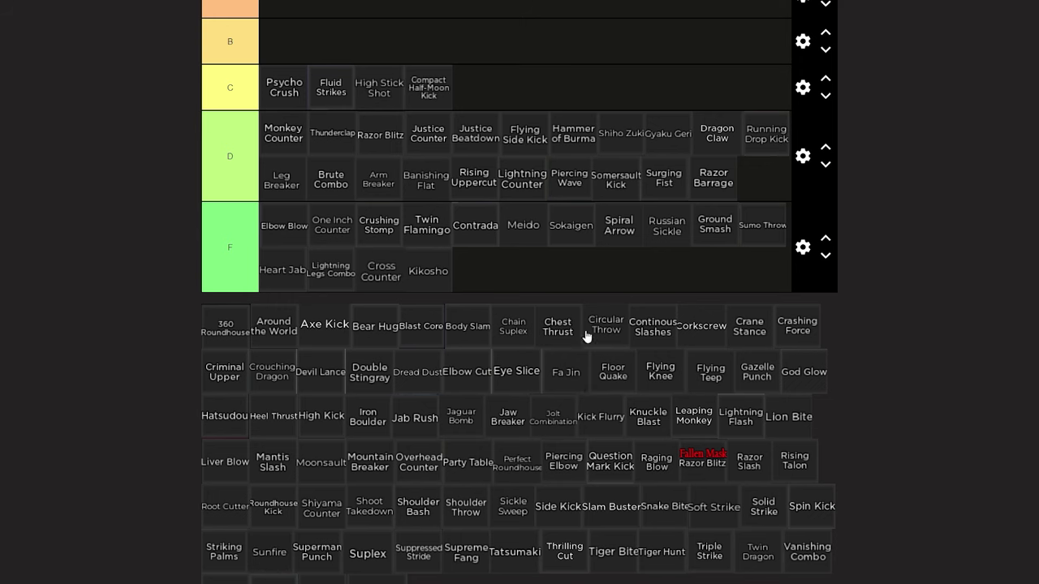
{"action": "left_click_drag", "start_coordinate": [215, 370], "coordinate": [293, 90]}
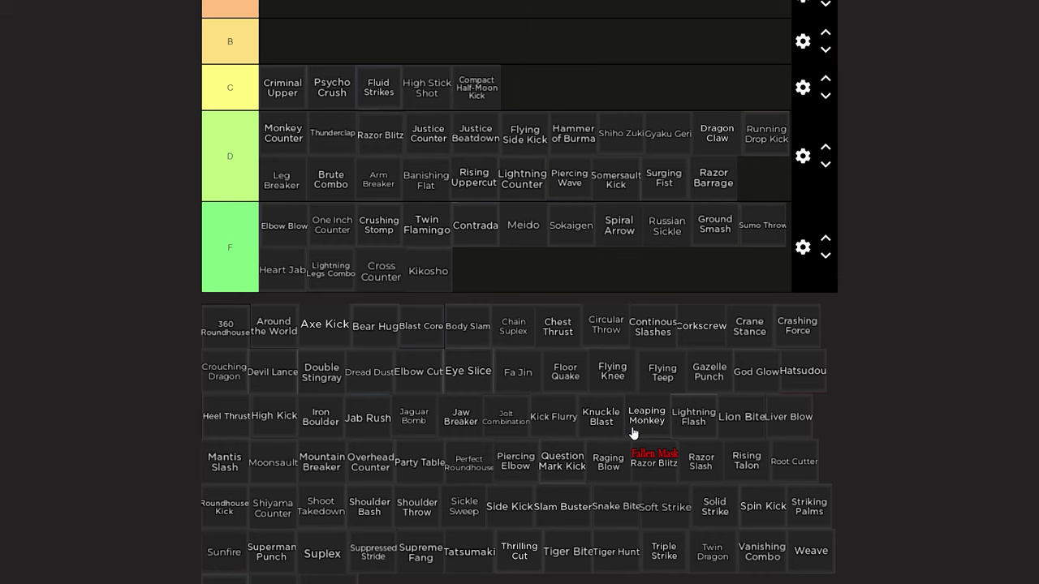
{"action": "left_click_drag", "start_coordinate": [710, 380], "coordinate": [272, 95]}
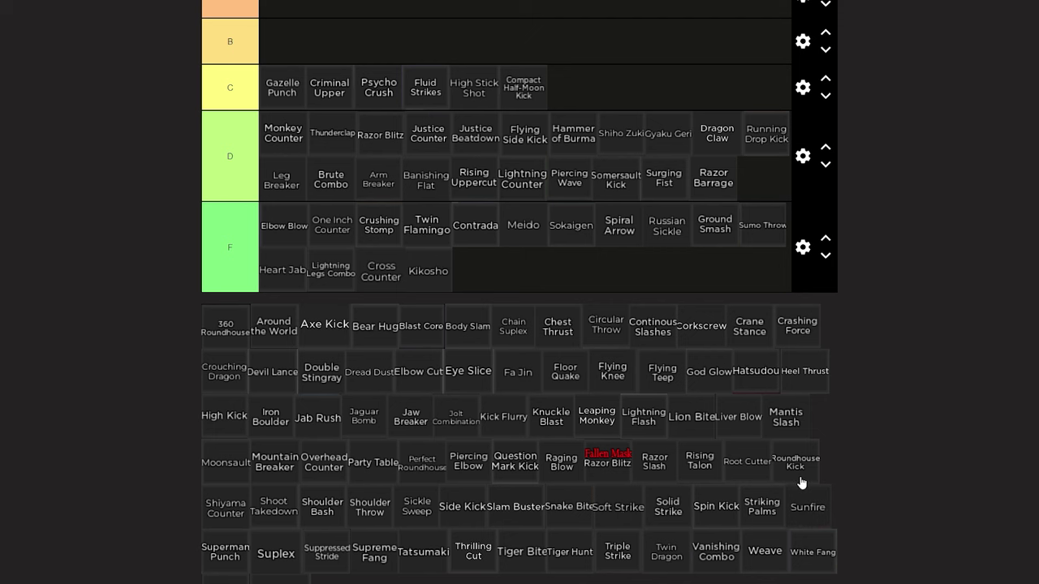
Put Suppressed Stride, Yoga Flame and a further unranked move at the front of tier C, one after another
{"action": "left_click_drag", "start_coordinate": [326, 552], "coordinate": [274, 91]}
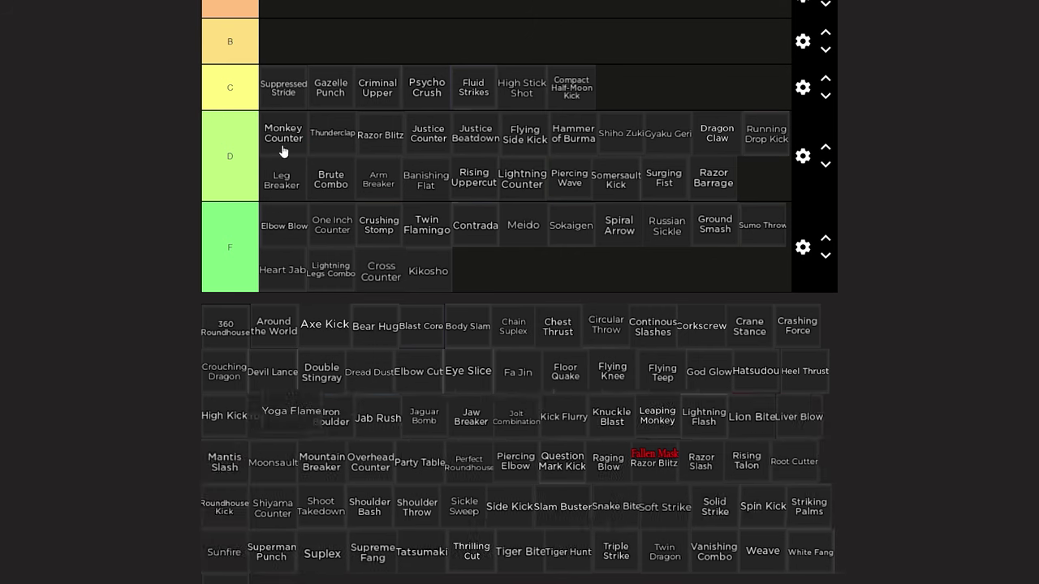
{"action": "left_click_drag", "start_coordinate": [280, 579], "coordinate": [274, 86]}
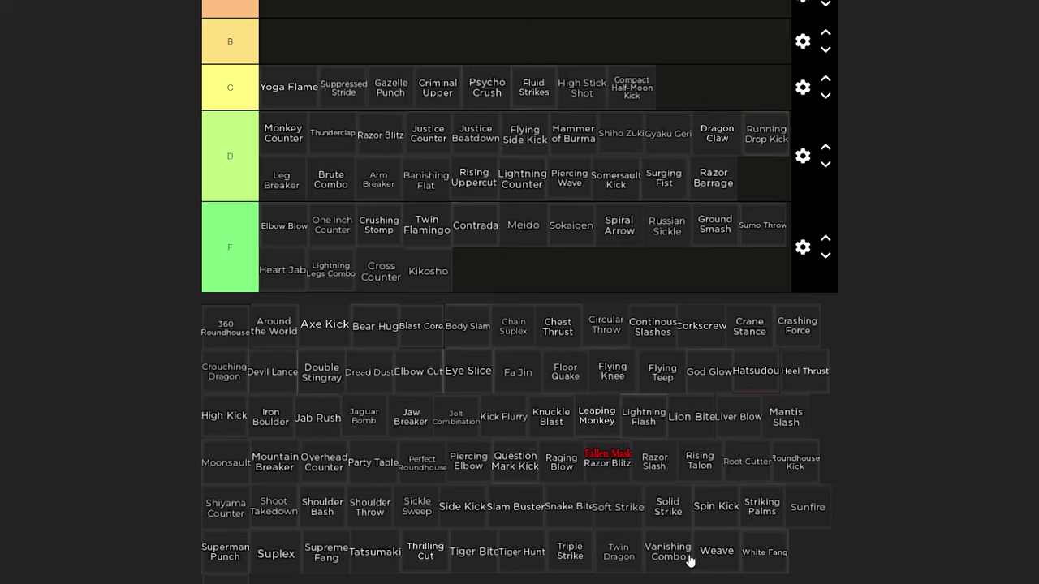
{"action": "left_click_drag", "start_coordinate": [731, 557], "coordinate": [458, 299]}
{"action": "left_click_drag", "start_coordinate": [591, 413], "coordinate": [284, 86]}
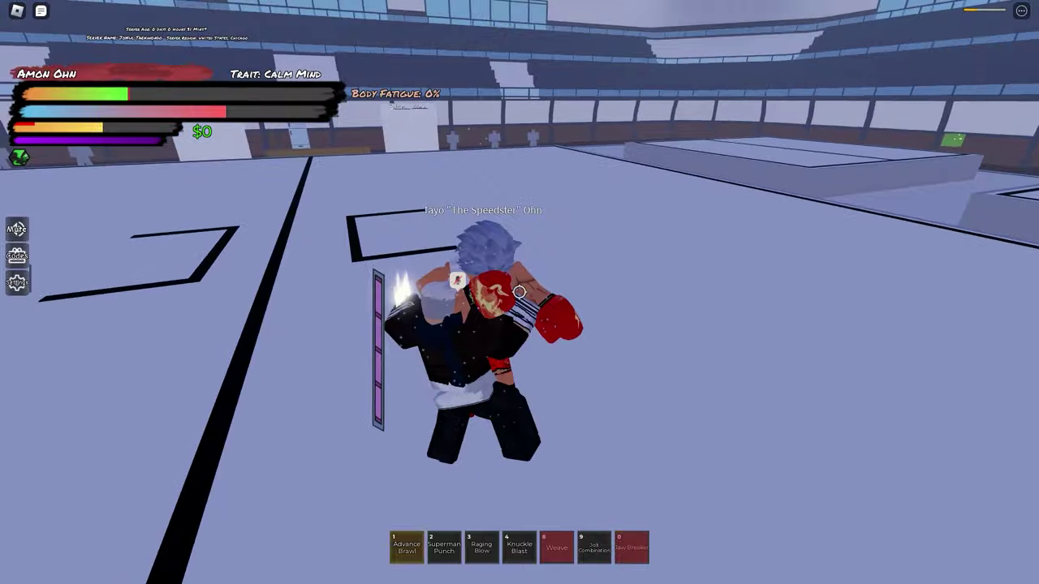
{"action": "key", "text": "9"}
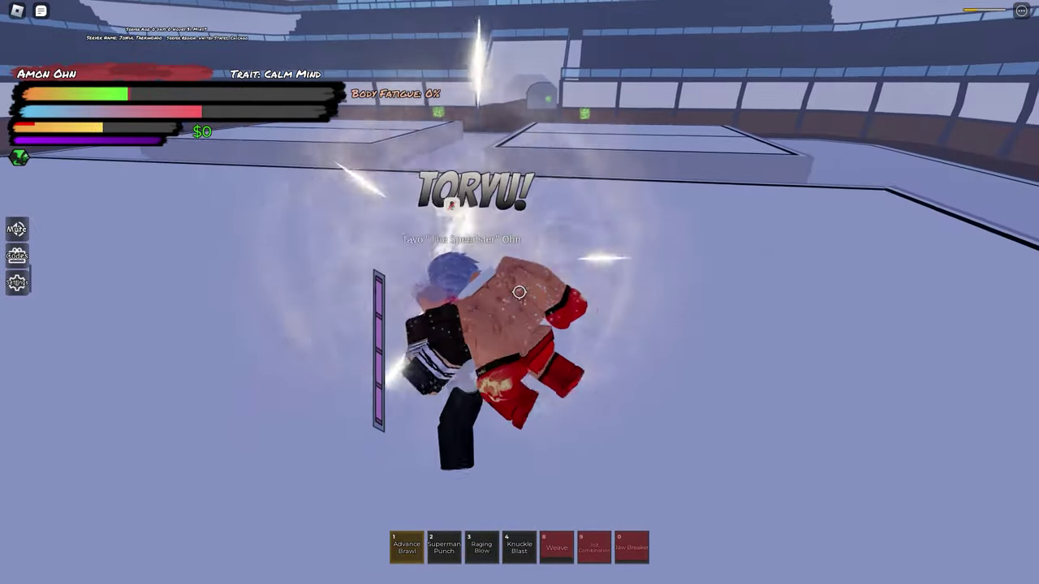
{"action": "key", "text": "2"}
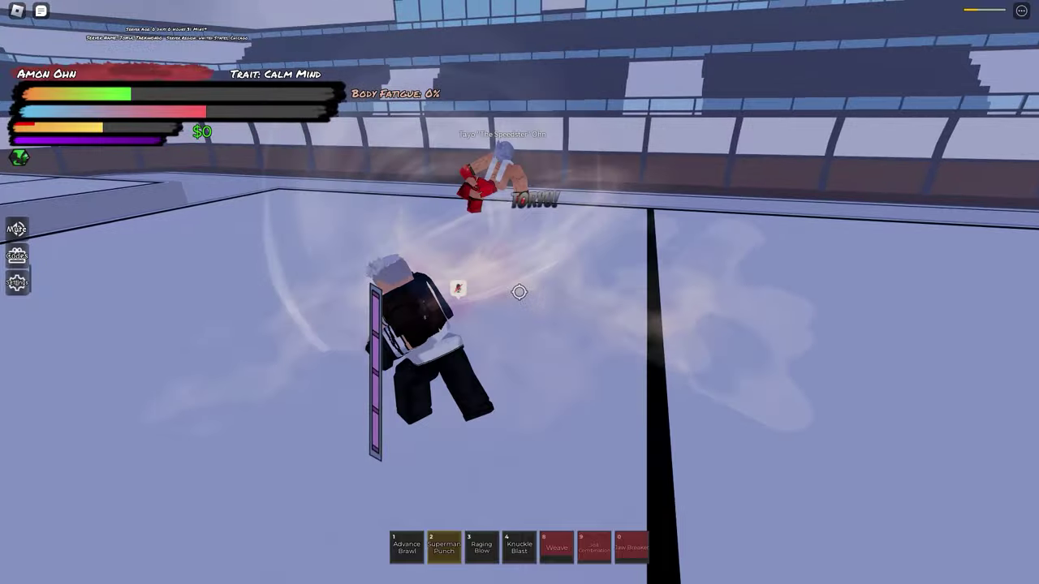
{"action": "left_click", "coordinate": [519, 292]}
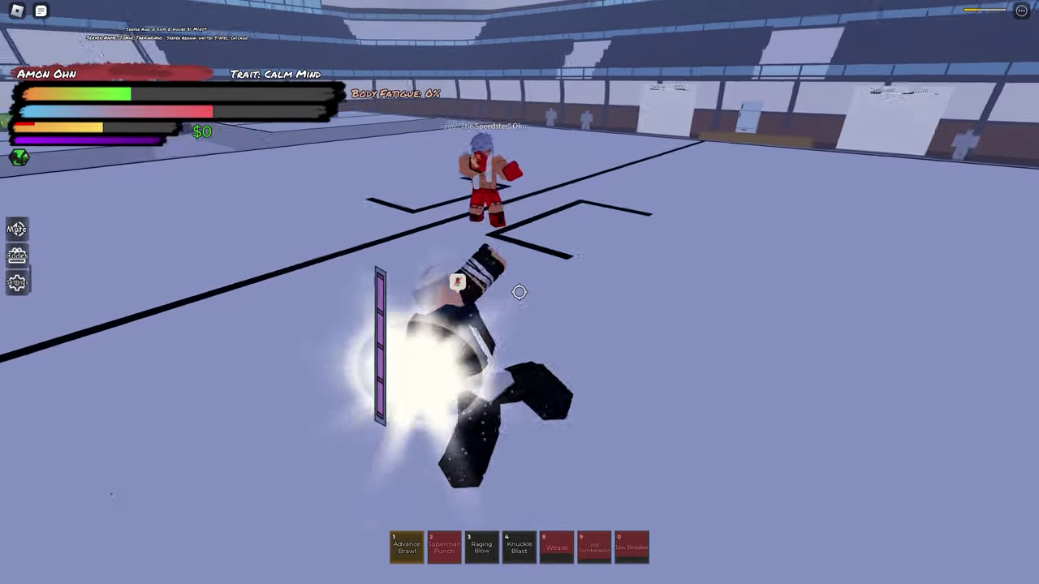
{"action": "key", "text": "1"}
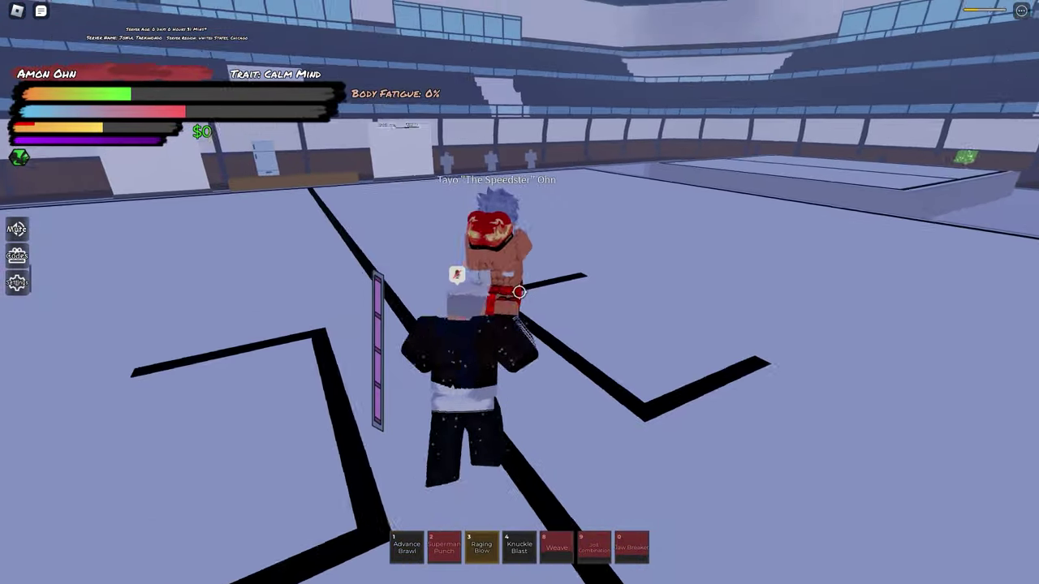
{"action": "key", "text": "3"}
{"action": "left_click", "coordinate": [520, 292]}
{"action": "key", "text": "4"}
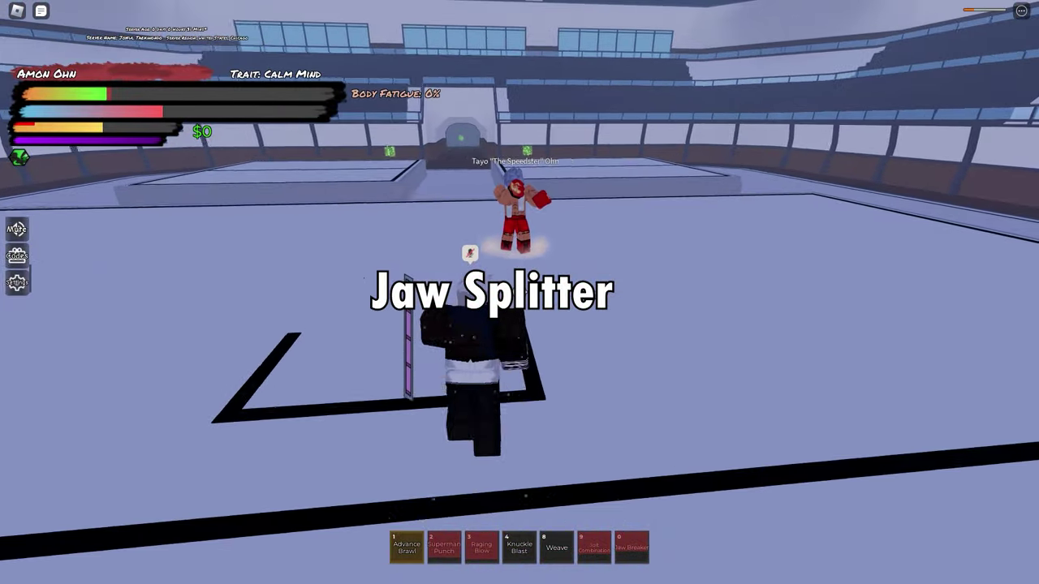
{"action": "key", "text": "1"}
{"action": "key", "text": "4"}
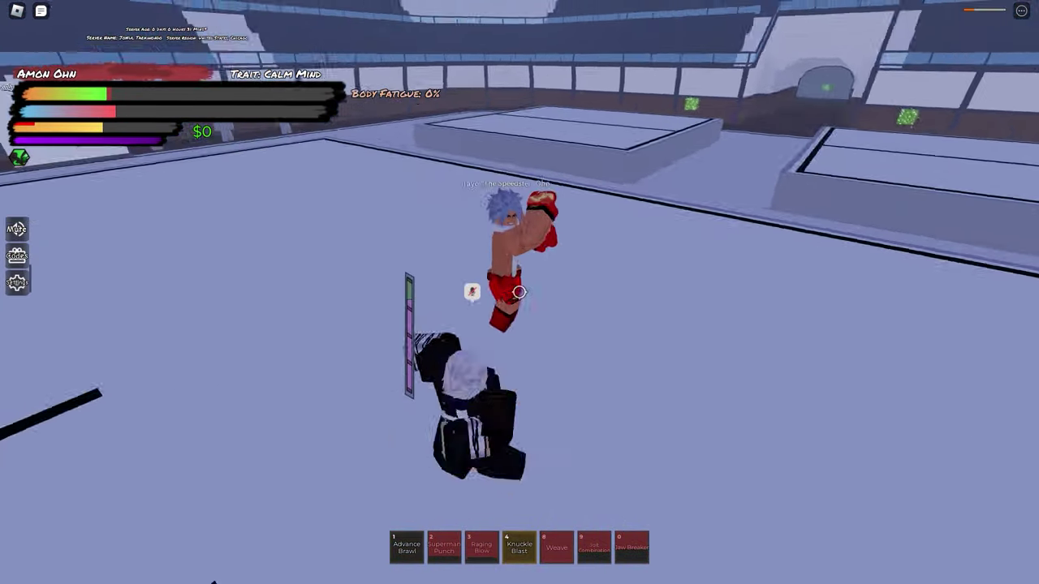
{"action": "left_click", "coordinate": [519, 292]}
{"action": "key", "text": "1"}
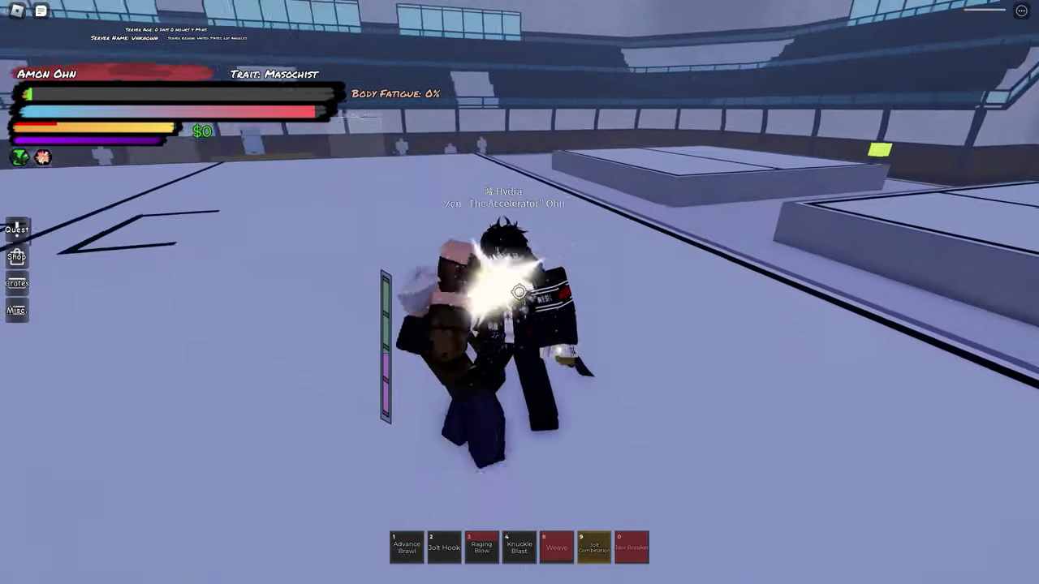
{"action": "left_click", "coordinate": [519, 292]}
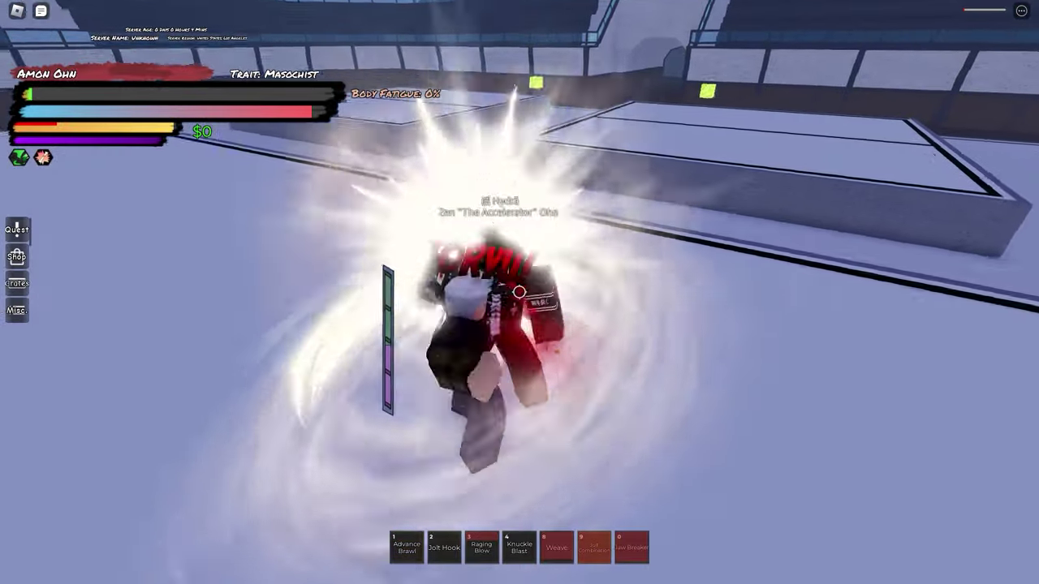
{"action": "key", "text": "1"}
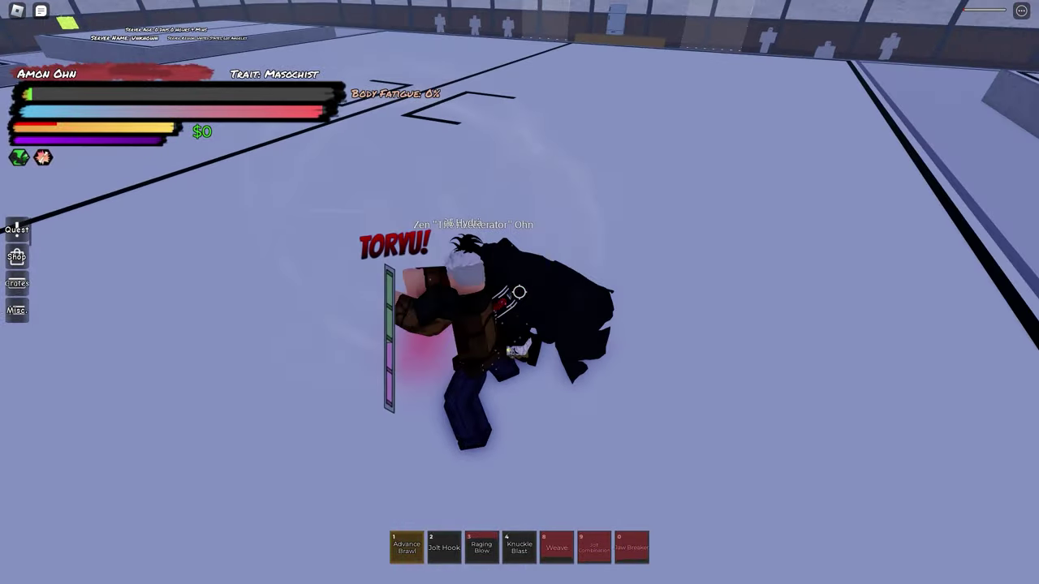
{"action": "key", "text": "2"}
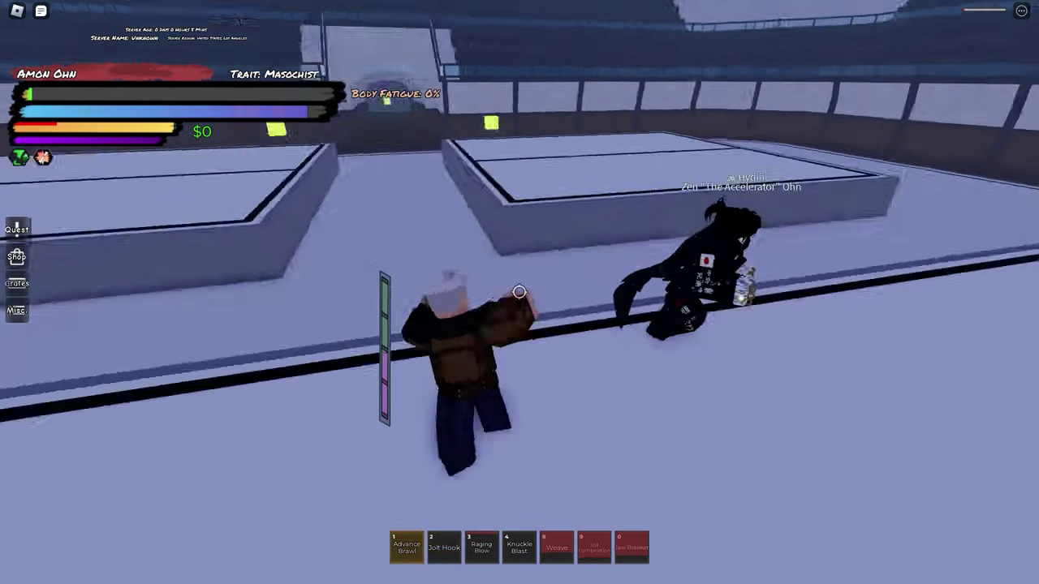
{"action": "key", "text": "4"}
{"action": "left_click", "coordinate": [519, 292]}
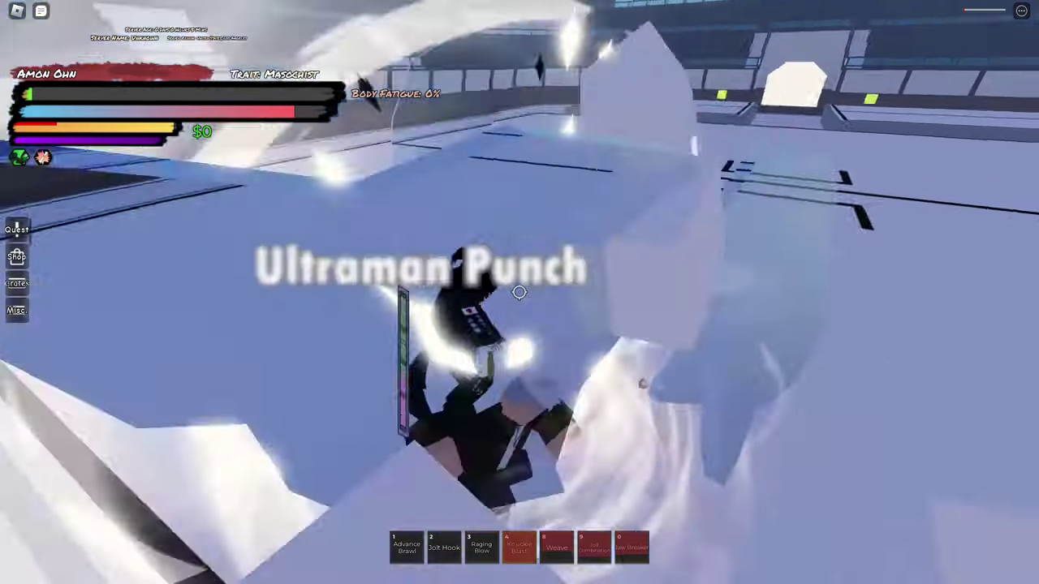
{"action": "key", "text": "1"}
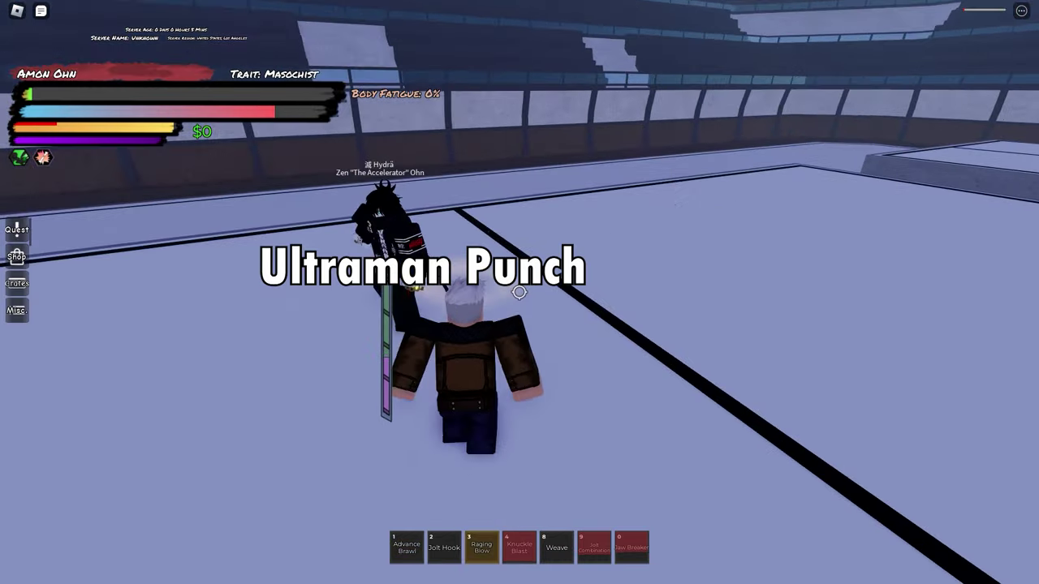
{"action": "key", "text": "3"}
{"action": "left_click", "coordinate": [519, 293]}
{"action": "key", "text": "1"}
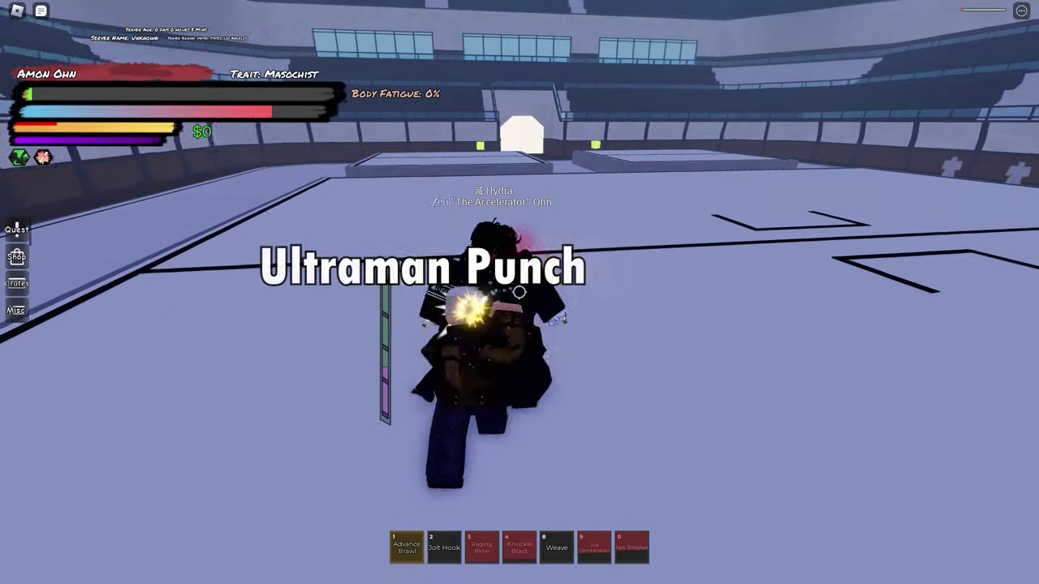
{"action": "key", "text": "8"}
{"action": "left_click", "coordinate": [518, 292]}
{"action": "key", "text": "1"}
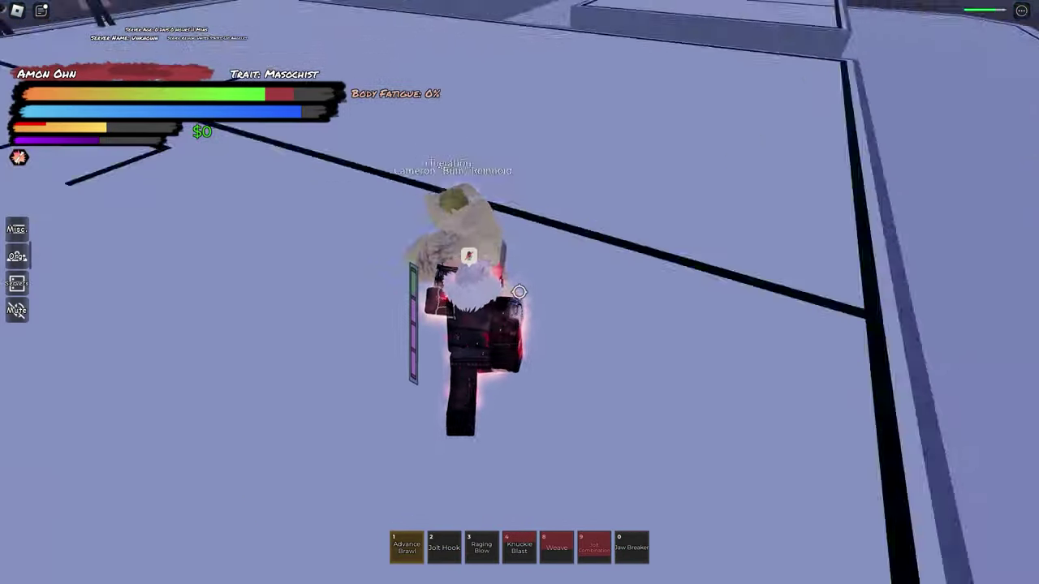
Chase the blond opponent across the arena, attacking with Raging Blow and Jolt Hook
{"action": "left_click", "coordinate": [519, 292]}
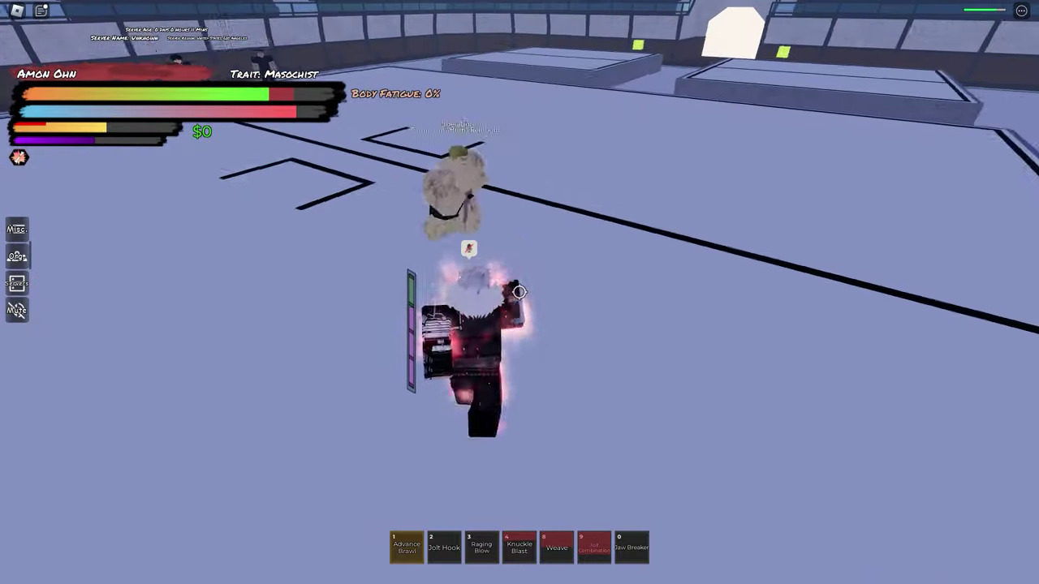
{"action": "key", "text": "3"}
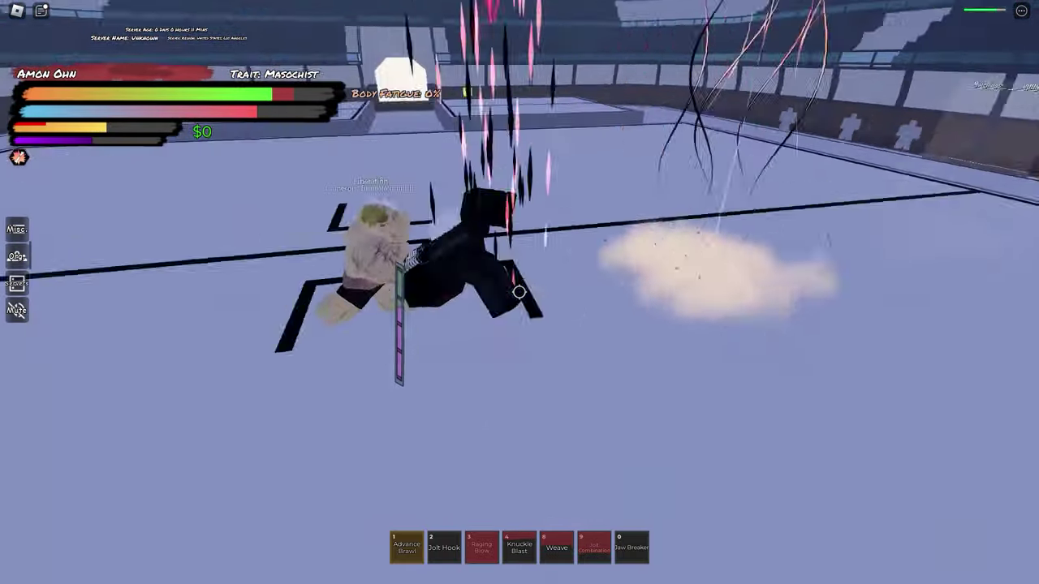
{"action": "key", "text": "w"}
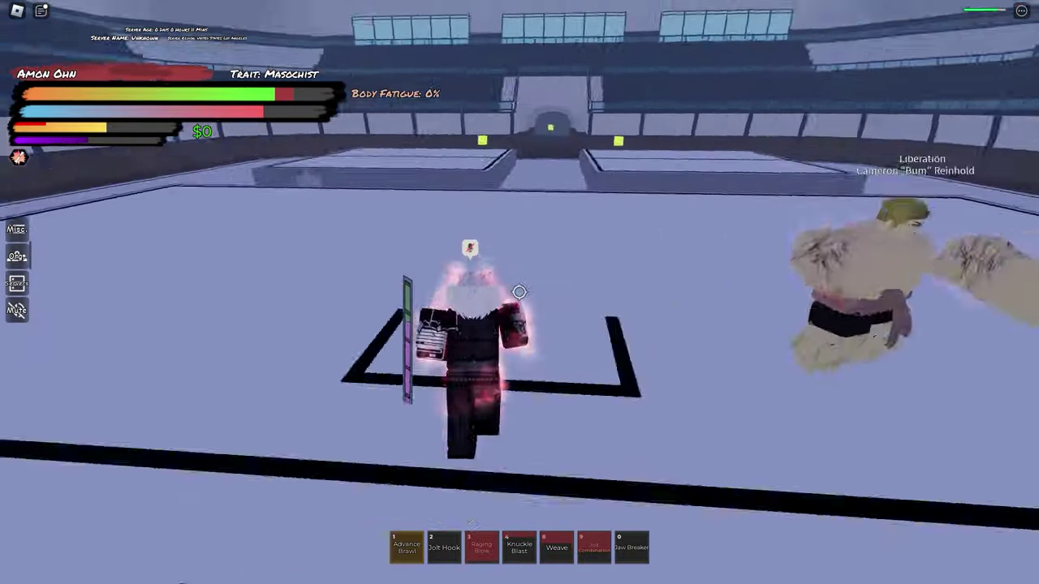
{"action": "key", "text": "w"}
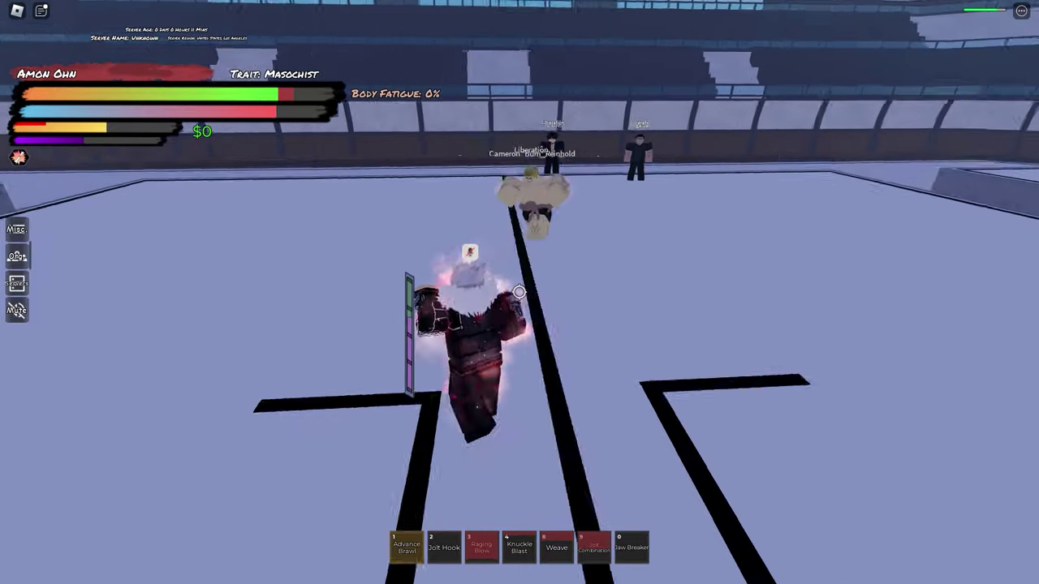
{"action": "key", "text": "w"}
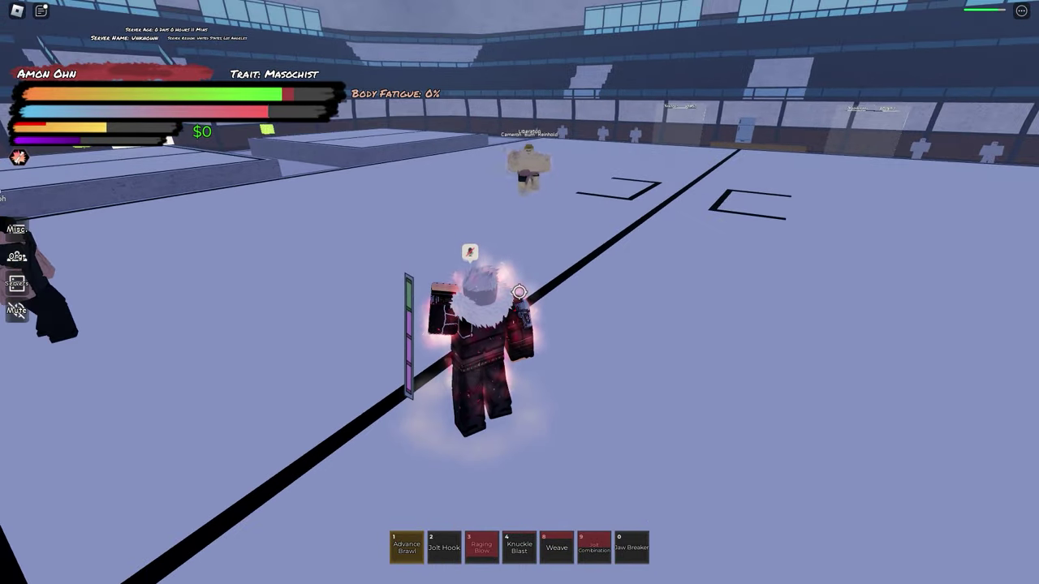
{"action": "key", "text": "w"}
{"action": "key", "text": "2"}
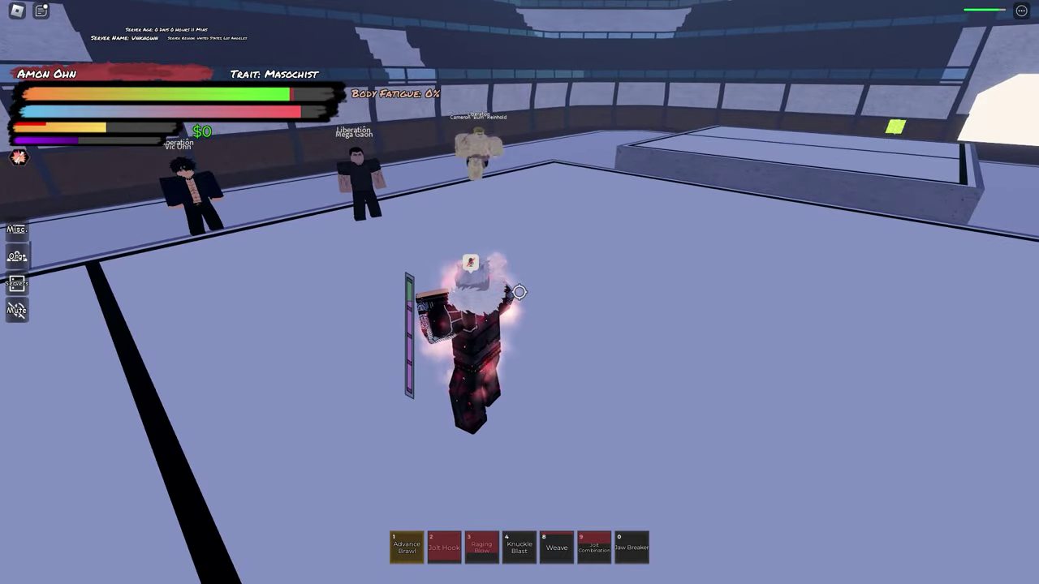
Attack the blond opponent with Knuckle Blast and switch back to Advance Brawl
{"action": "key", "text": "4"}
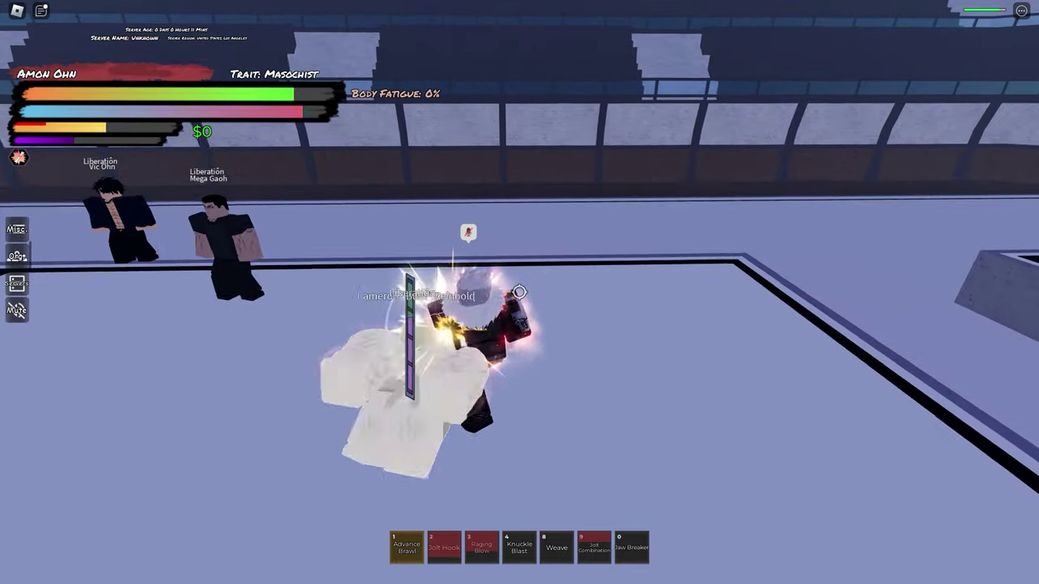
{"action": "key", "text": "1"}
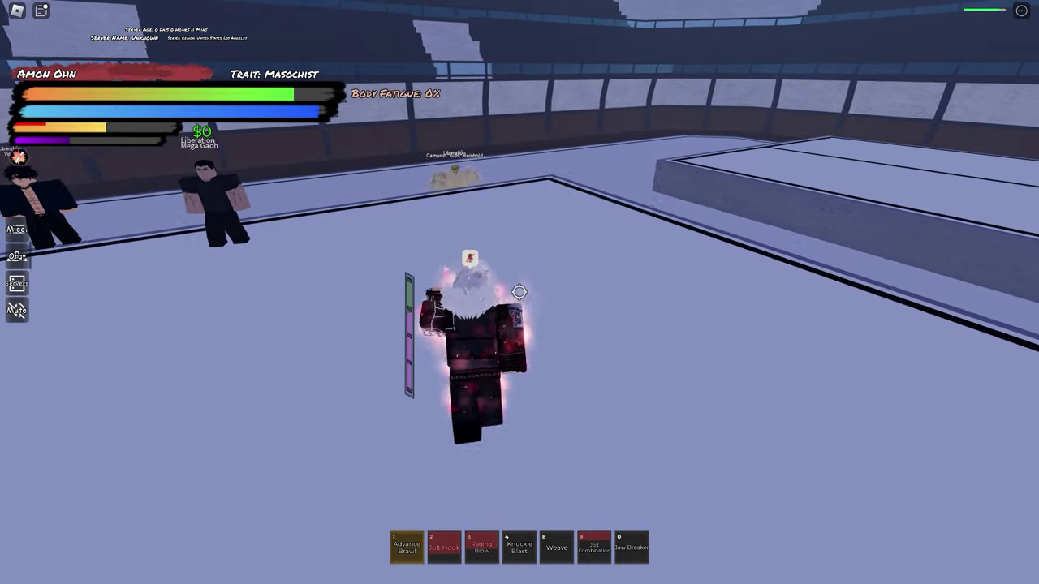
{"action": "key", "text": "4"}
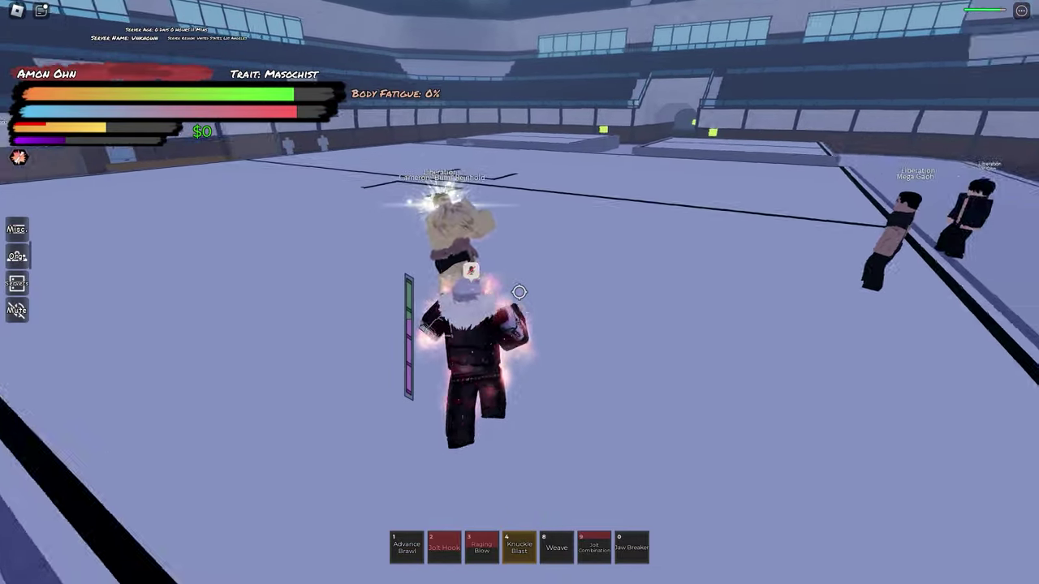
{"action": "left_click", "coordinate": [519, 292]}
{"action": "key", "text": "1"}
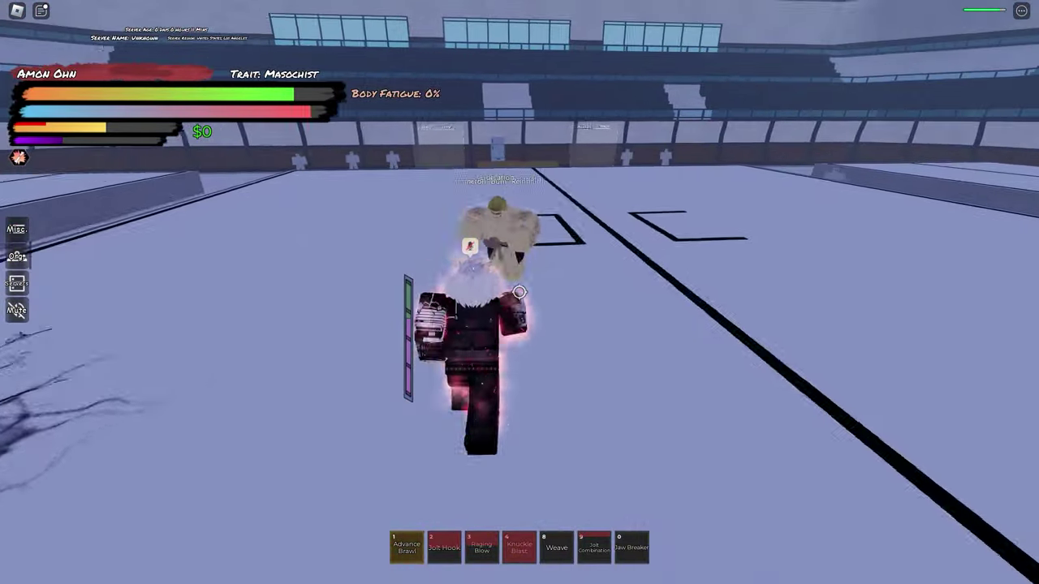
Fight the blond opponent at close range, alternating between Weave and Advance Brawl strikes
{"action": "key", "text": "8"}
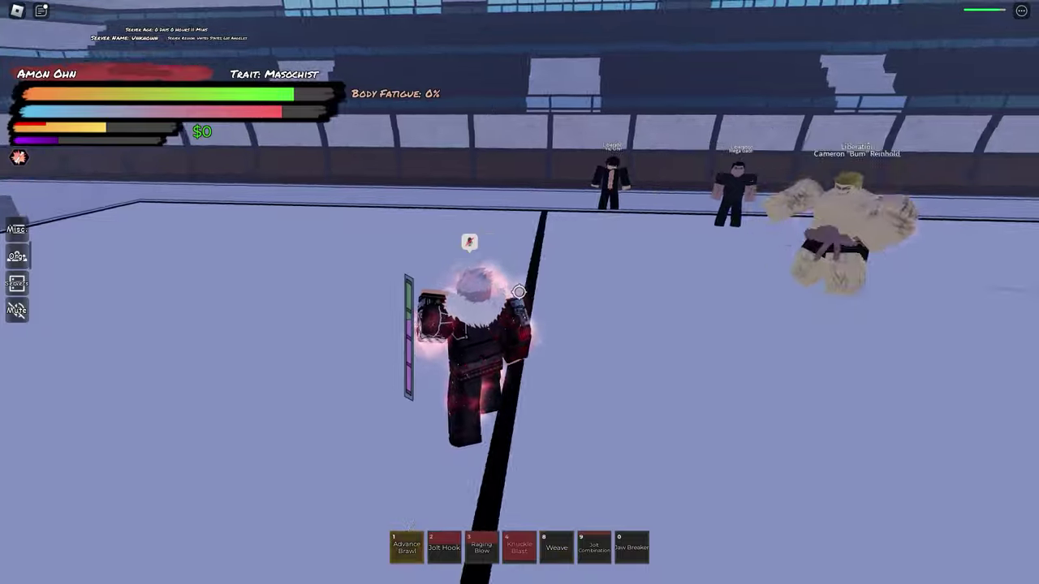
{"action": "key", "text": "w"}
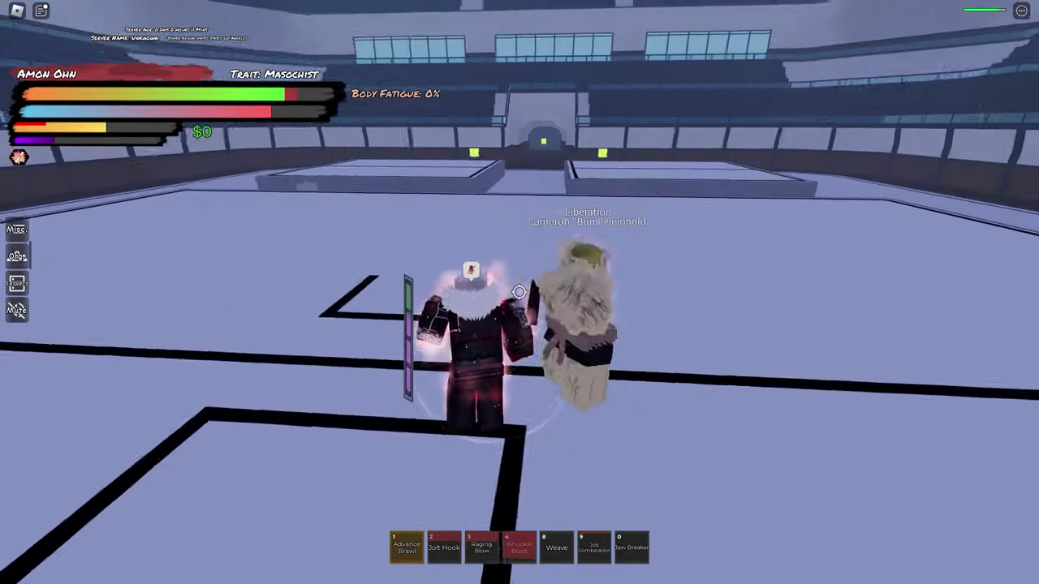
{"action": "key", "text": "8"}
{"action": "left_click", "coordinate": [520, 292]}
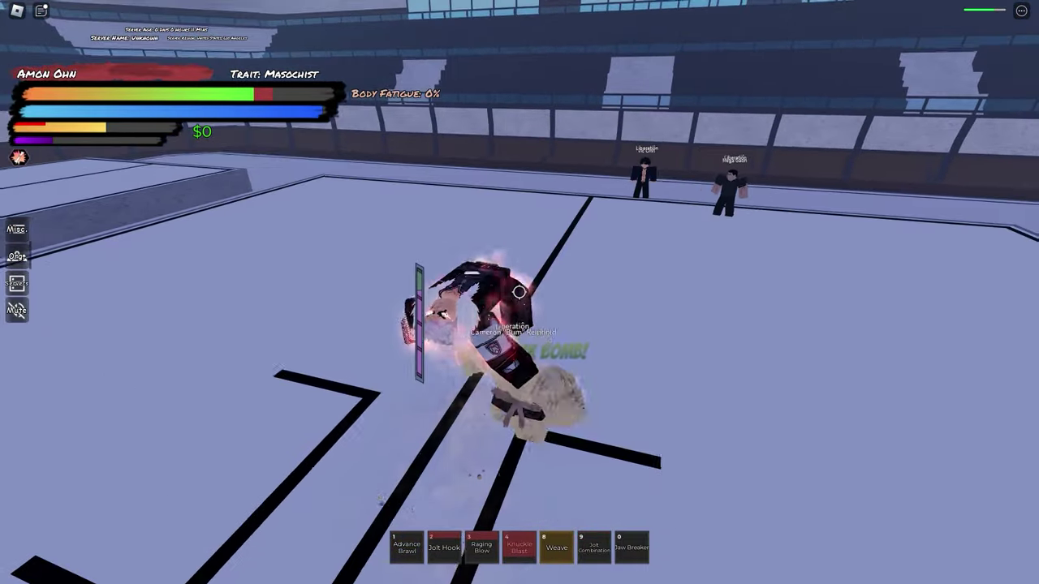
{"action": "key", "text": "1"}
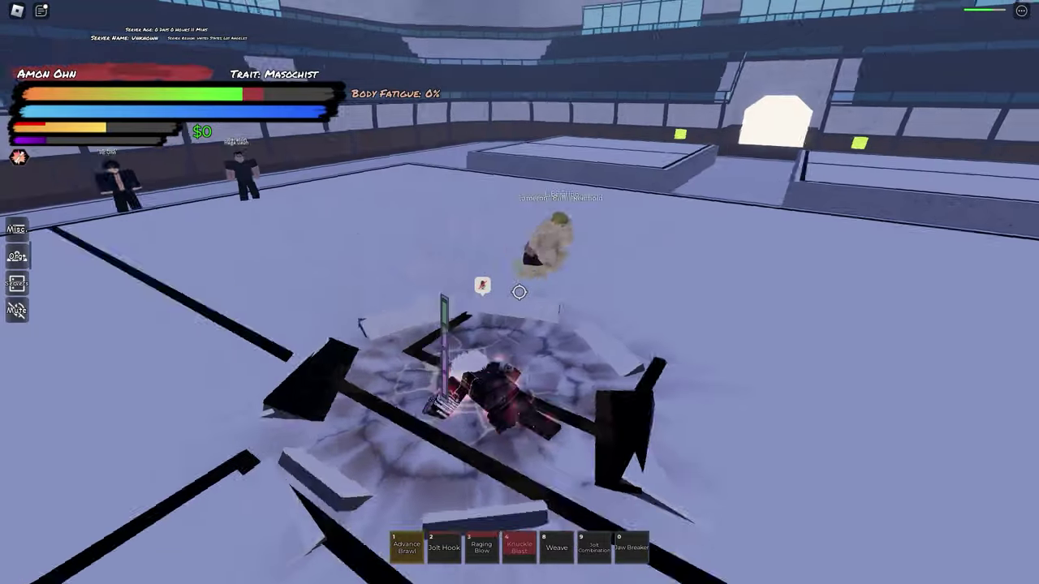
{"action": "left_click", "coordinate": [519, 292]}
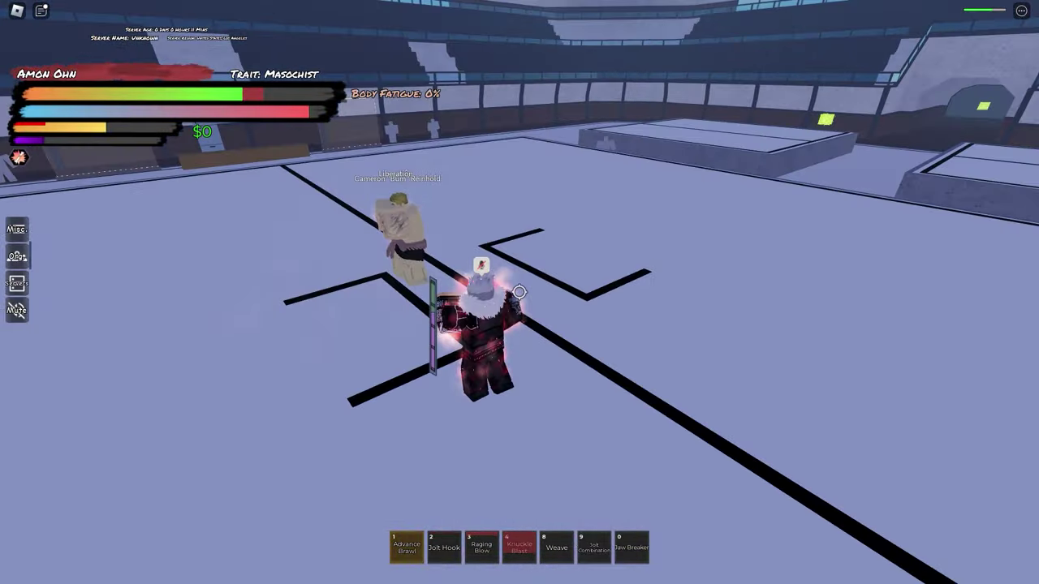
{"action": "key", "text": "8"}
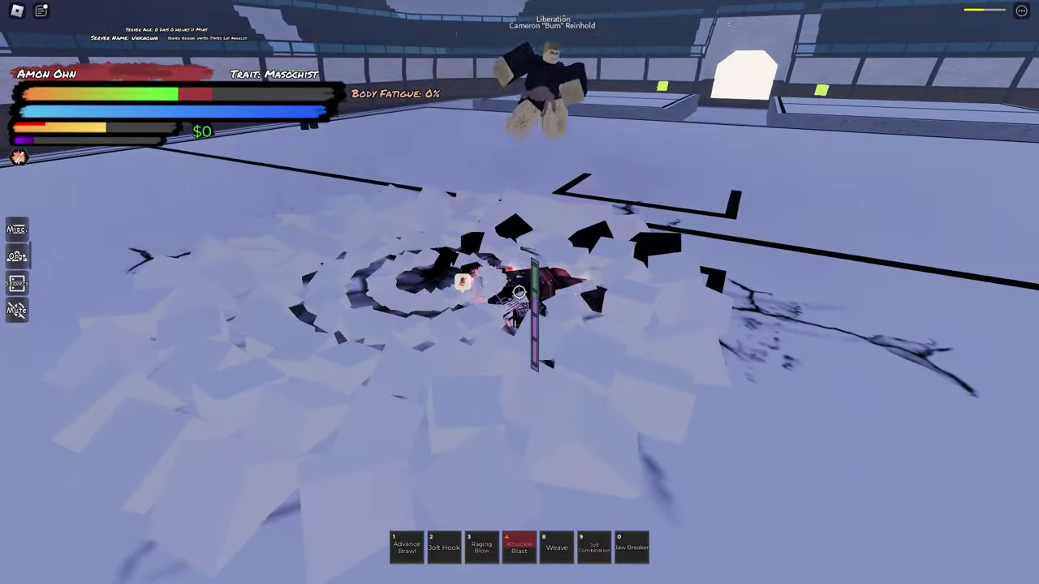
Counterattack the blond opponent with Raging Blow, Jolt Combination and Jolt Hook, finishing back on Advance Brawl
{"action": "key", "text": "1"}
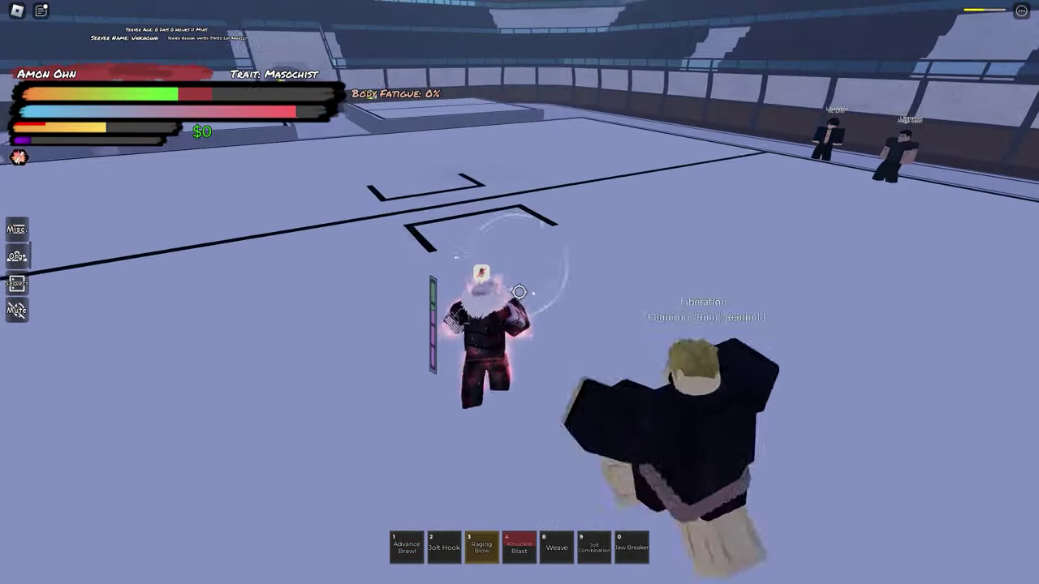
{"action": "key", "text": "3"}
{"action": "key", "text": "9"}
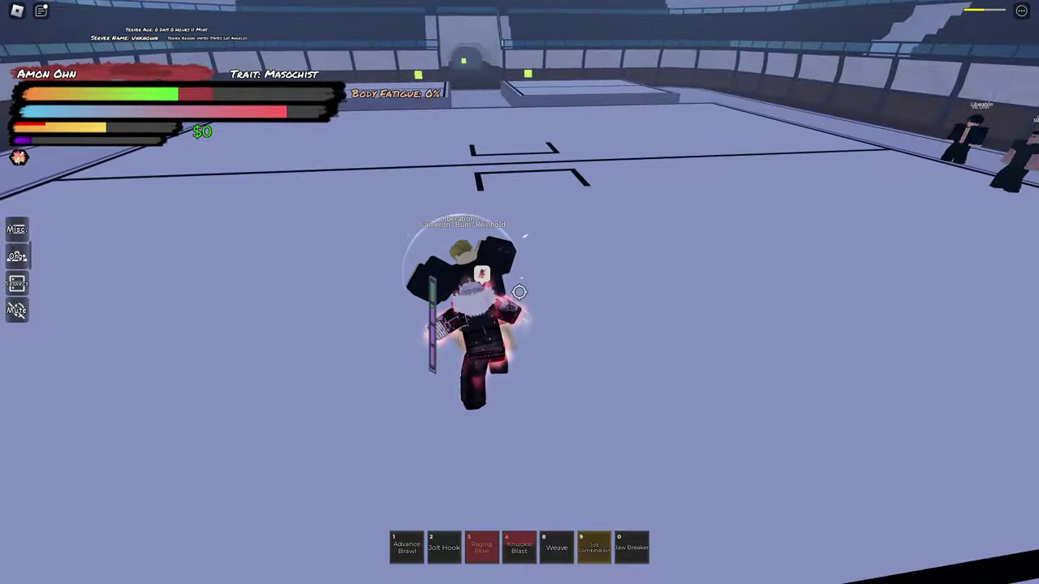
{"action": "key", "text": "2"}
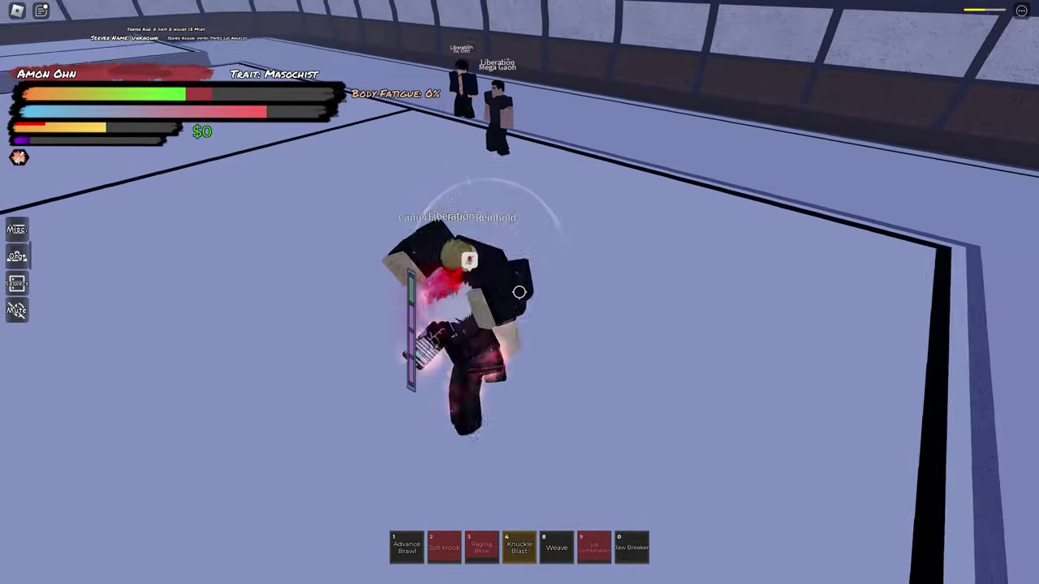
{"action": "key", "text": "1"}
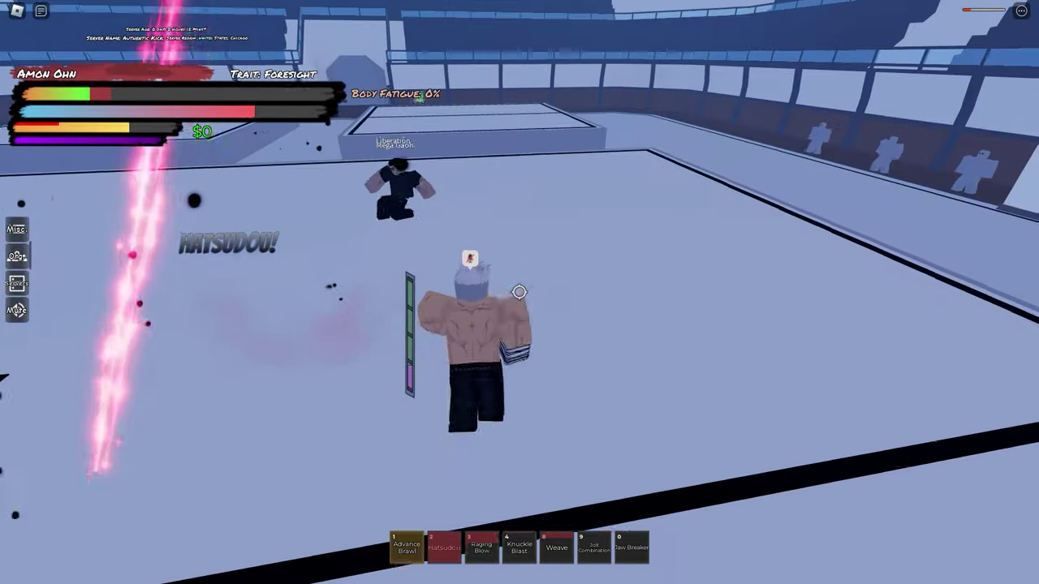
Run at the black-clad opponent in the next fight and attack with Knuckle Blast and Raging Blow
{"action": "key", "text": "w"}
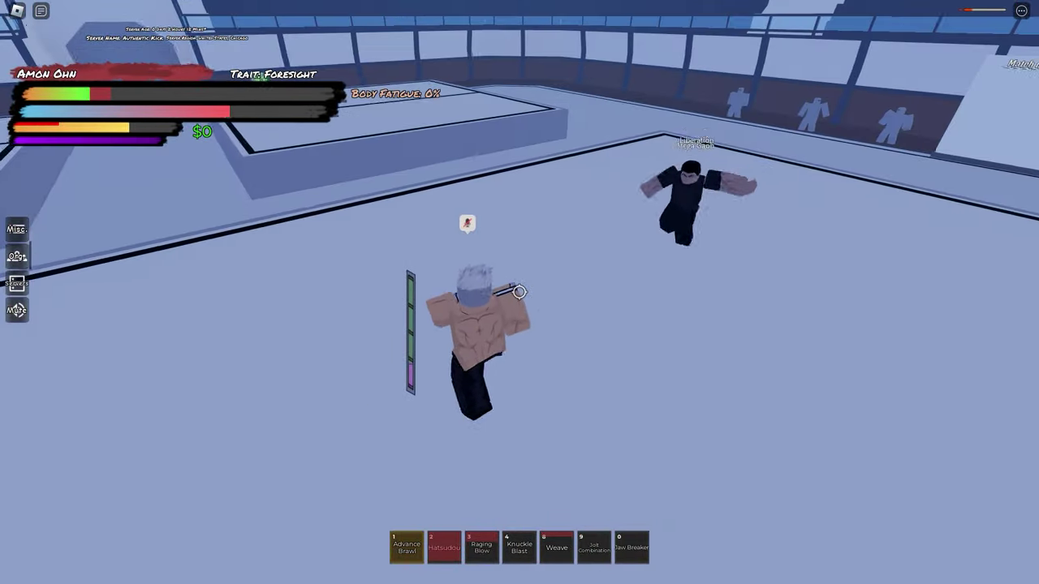
{"action": "key", "text": "w"}
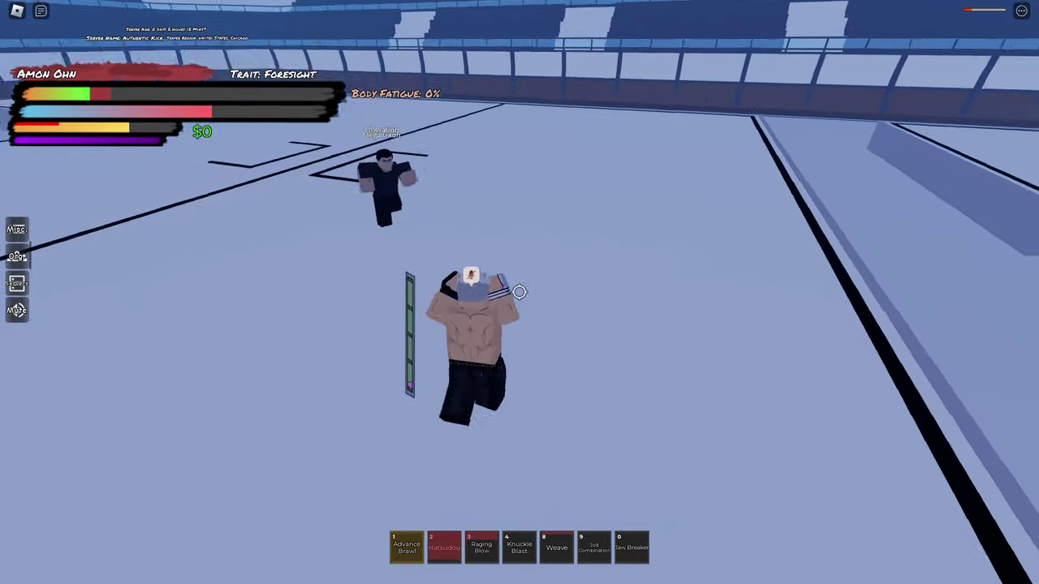
{"action": "key", "text": "4"}
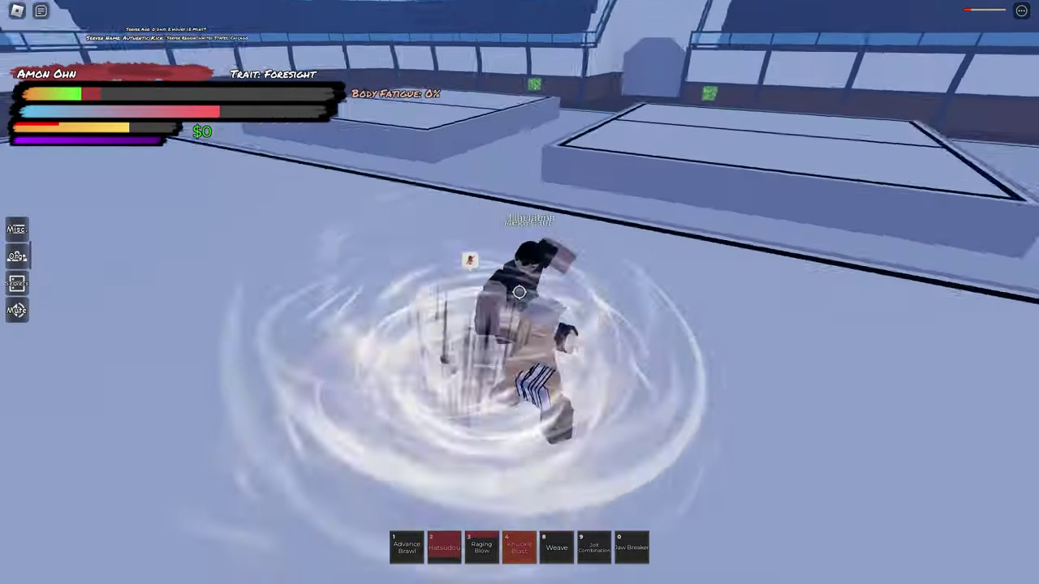
{"action": "key", "text": "w"}
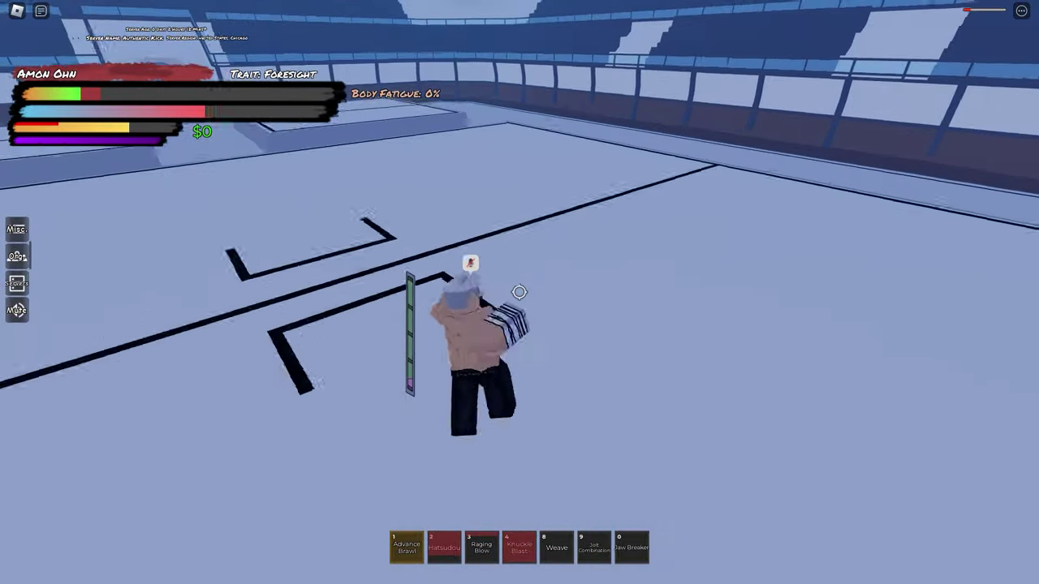
{"action": "key", "text": "w"}
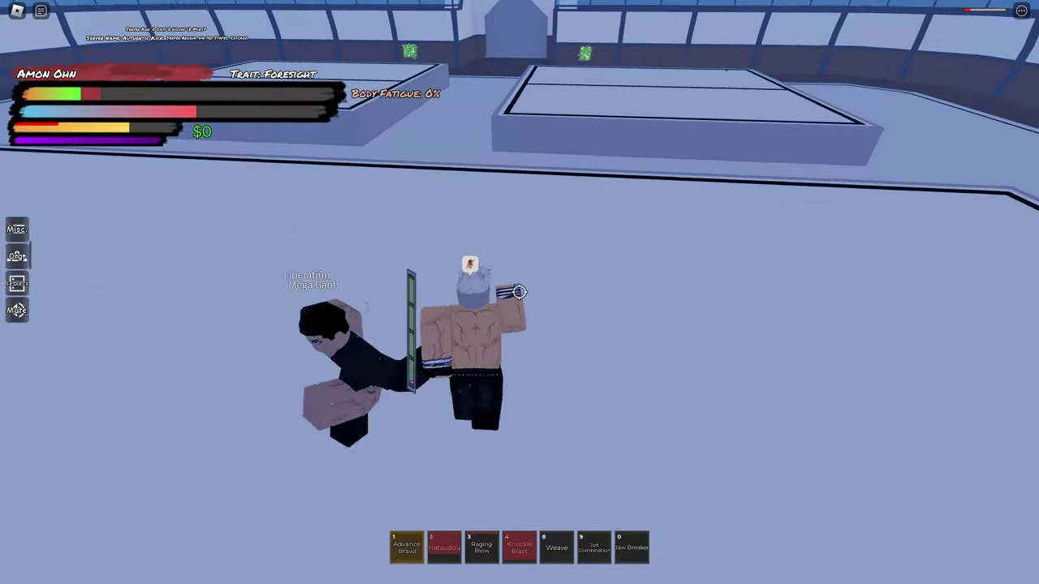
{"action": "key", "text": "3"}
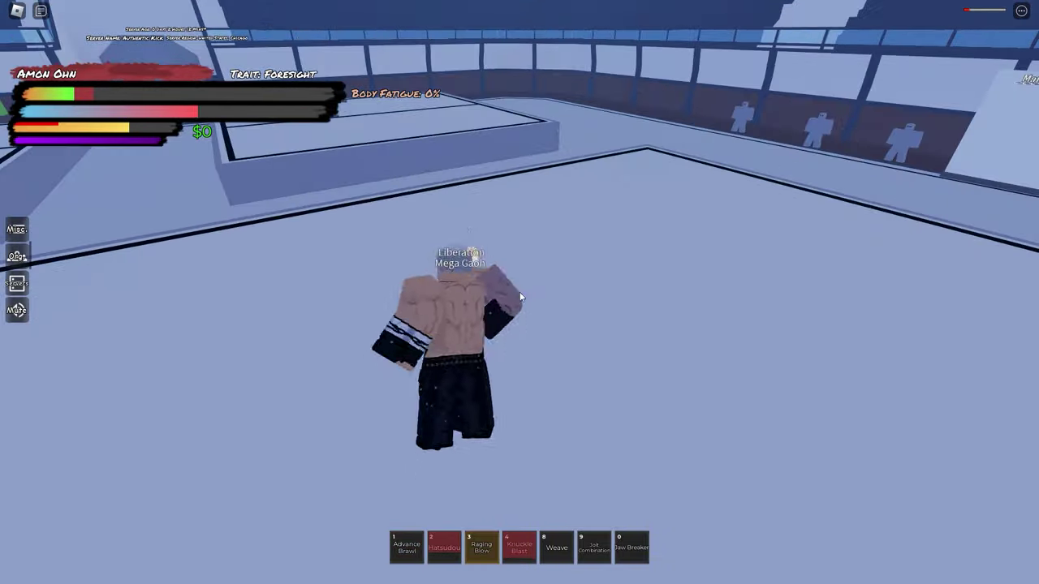
Switch to Spotify, play The Grey from the Bad Omens album, and return to the Roblox fight
{"action": "key", "text": "alt+Tab"}
{"action": "left_click", "coordinate": [259, 440]}
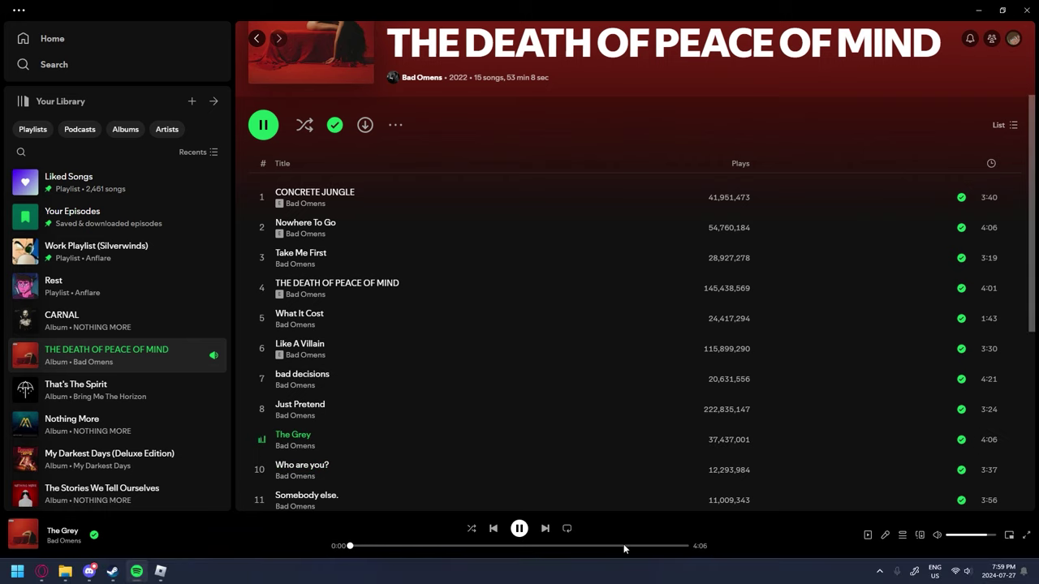
{"action": "key", "text": "alt+Tab"}
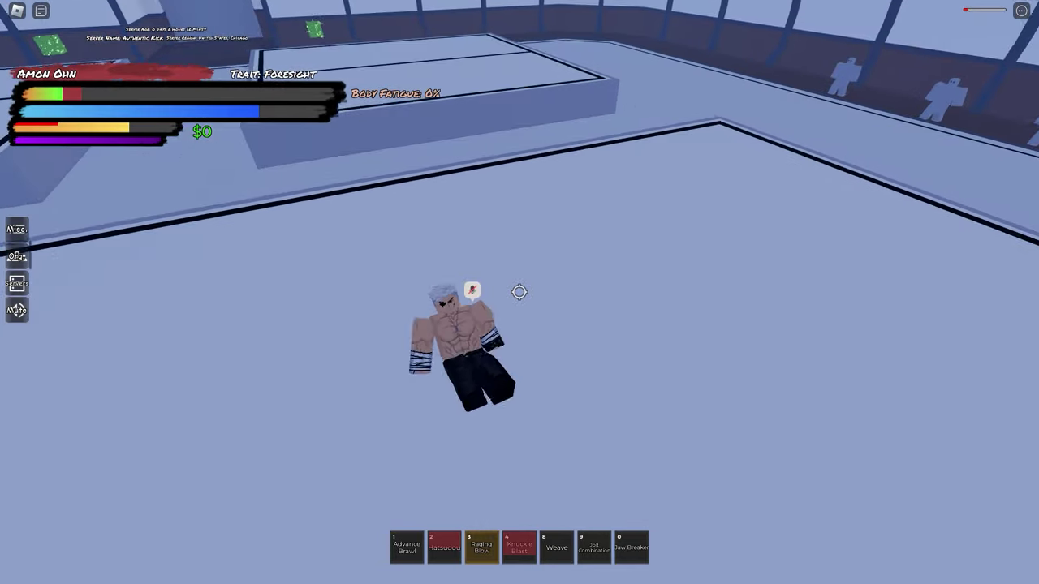
Hit the black-clad opponent with Jolt Combination and switch back to Advance Brawl
{"action": "key", "text": "9"}
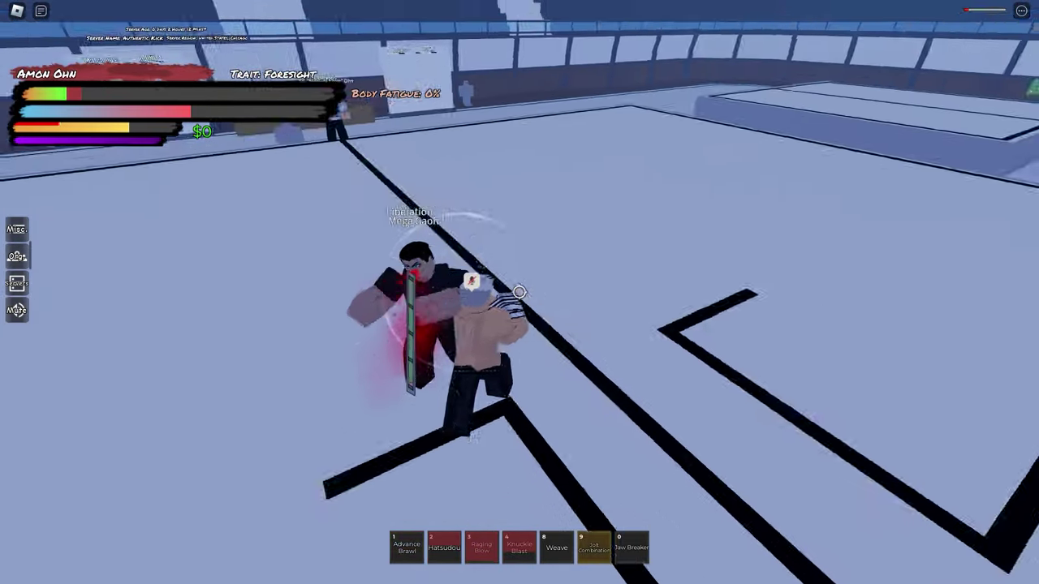
{"action": "left_click", "coordinate": [519, 293]}
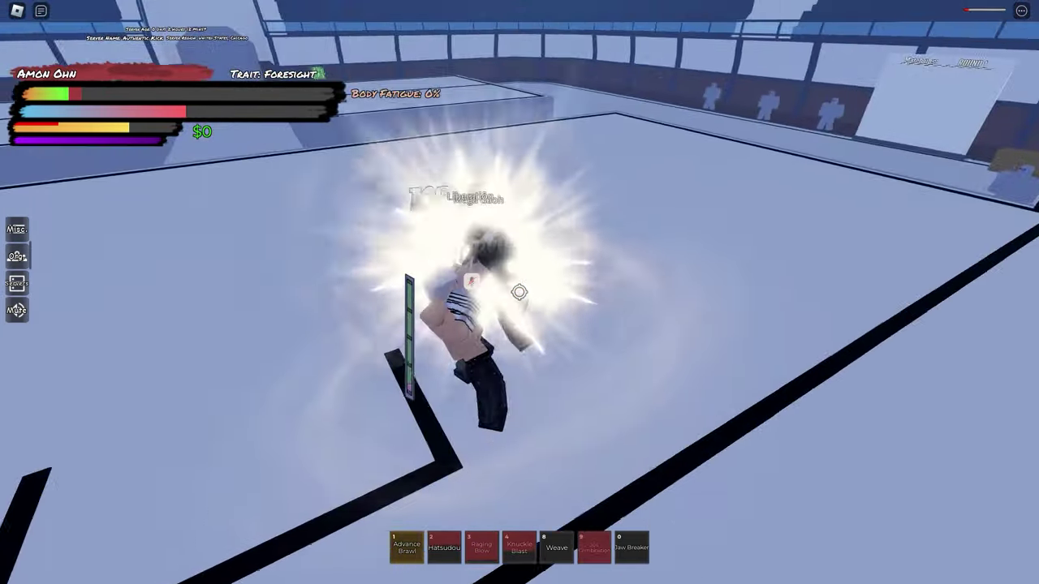
{"action": "key", "text": "1"}
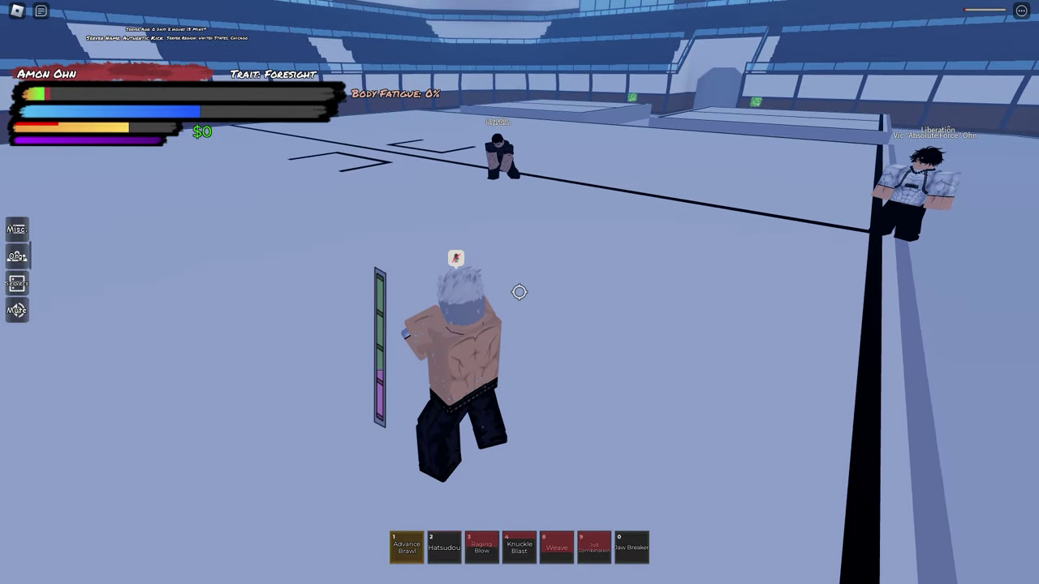
Close in on the black-clad opponent and attack with Hatsudou
{"action": "key", "text": "w"}
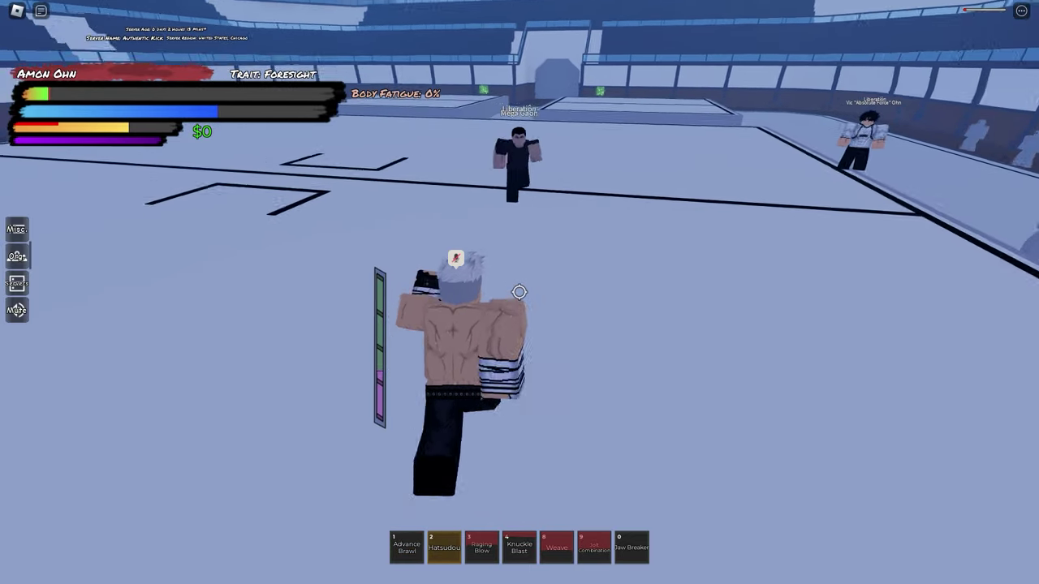
{"action": "key", "text": "2"}
{"action": "key", "text": "w"}
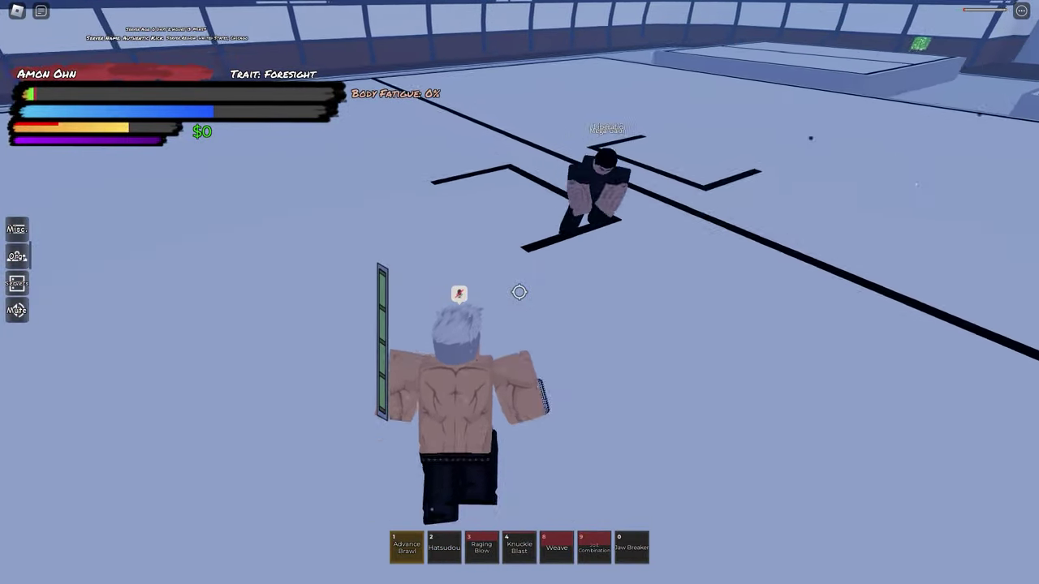
{"action": "left_click", "coordinate": [520, 292]}
Ready Knuckle Blast while running at the black-clad opponent, and return to Advance Brawl to keep pursuing
{"action": "key", "text": "4"}
{"action": "key", "text": "w"}
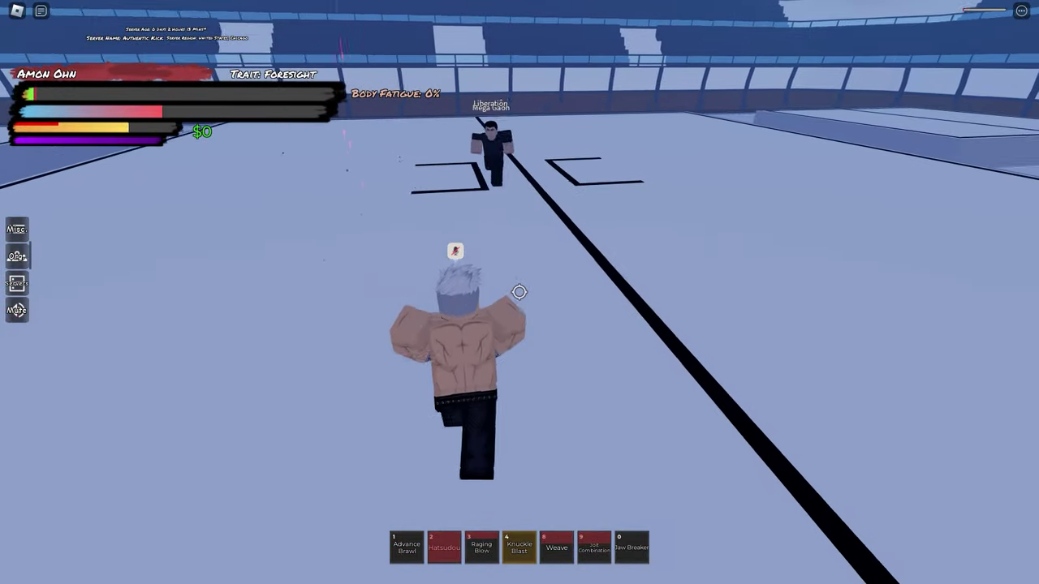
{"action": "key", "text": "1"}
{"action": "key", "text": "w"}
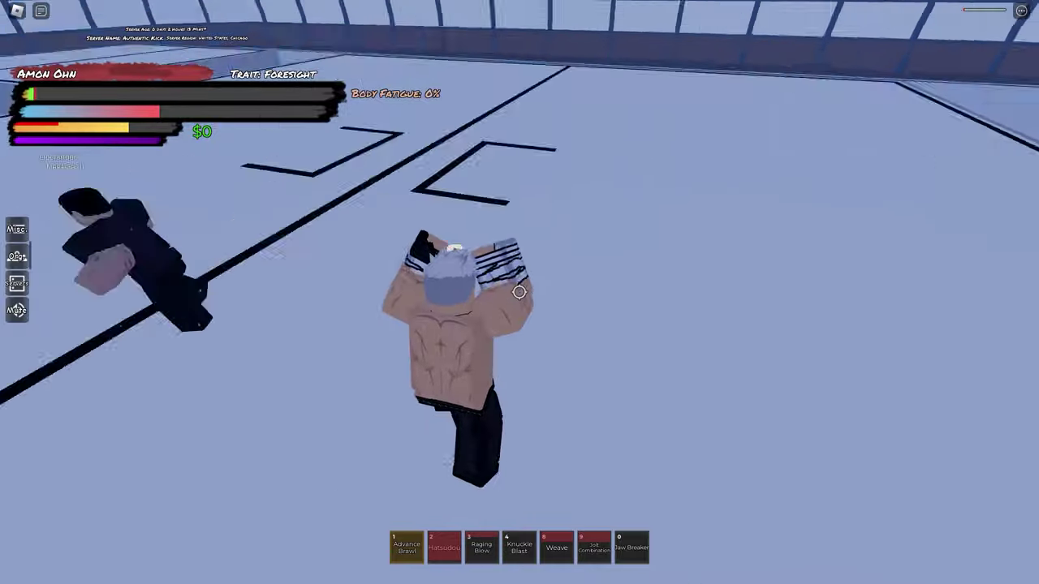
Strike at the black-clad opponent with Advance Brawl and follow up with Knuckle Blast in the arena
{"action": "left_click", "coordinate": [520, 293]}
{"action": "key", "text": "4"}
{"action": "left_click", "coordinate": [520, 293]}
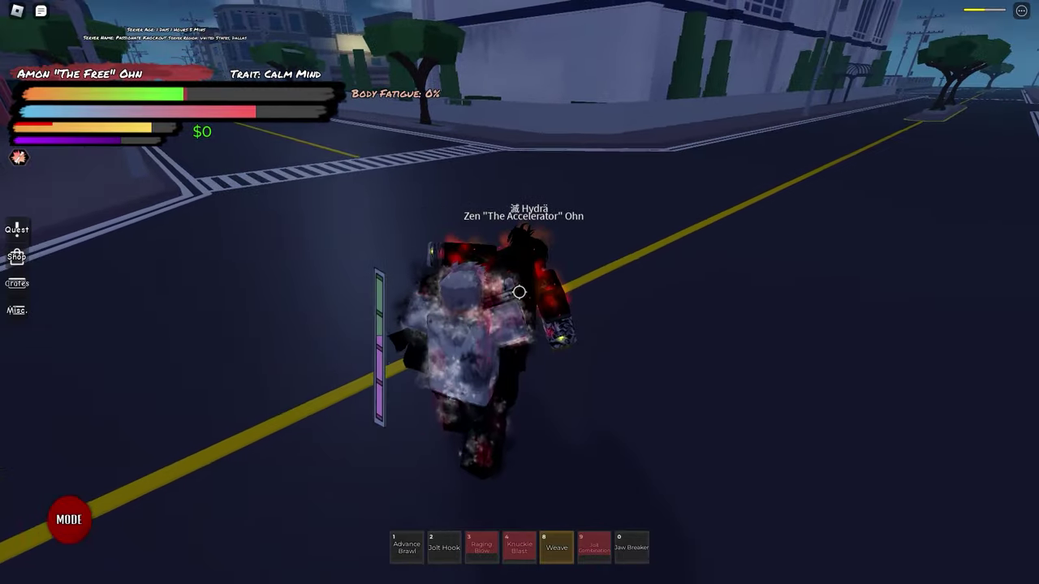
Counter the red-glowing opponent on the street with Weave, ready Advance Brawl, and attack with Knuckle Blast
{"action": "left_click", "coordinate": [520, 293]}
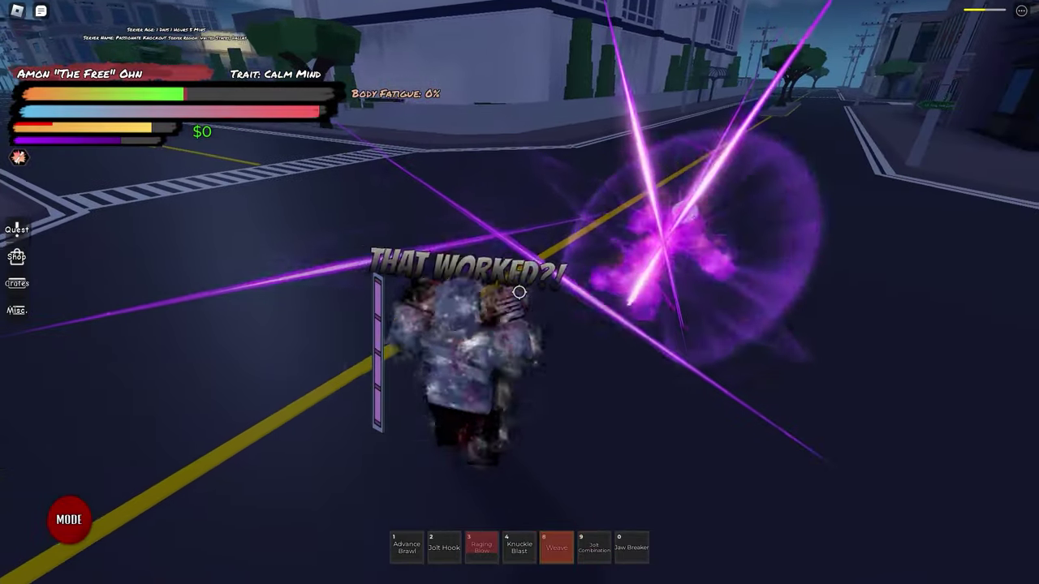
{"action": "key", "text": "1"}
{"action": "key", "text": "4"}
{"action": "left_click", "coordinate": [519, 293]}
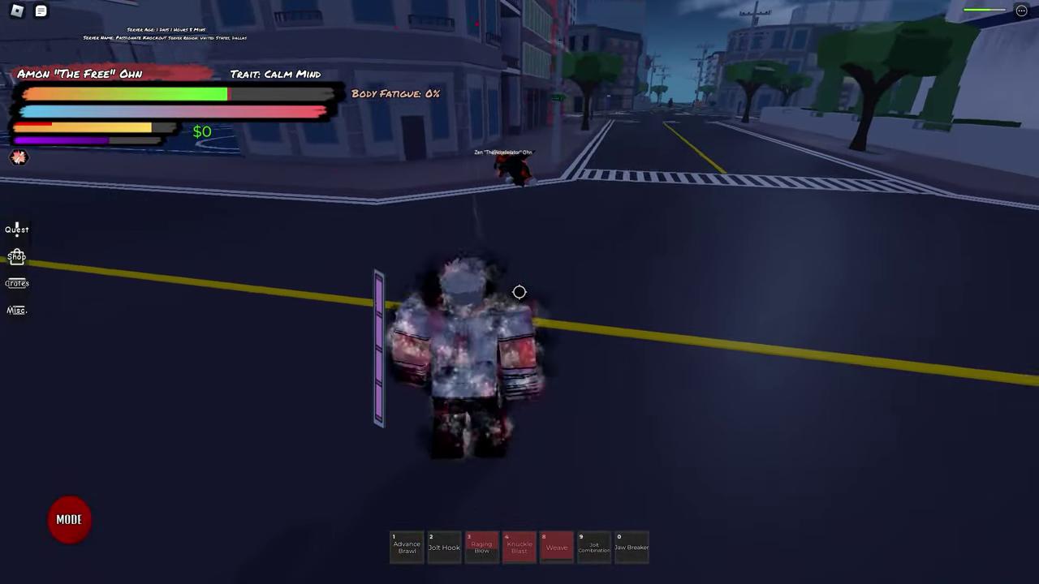
Run up to the opponent lying on the street and perform the "Still Alive?" emote
{"action": "key", "text": "w"}
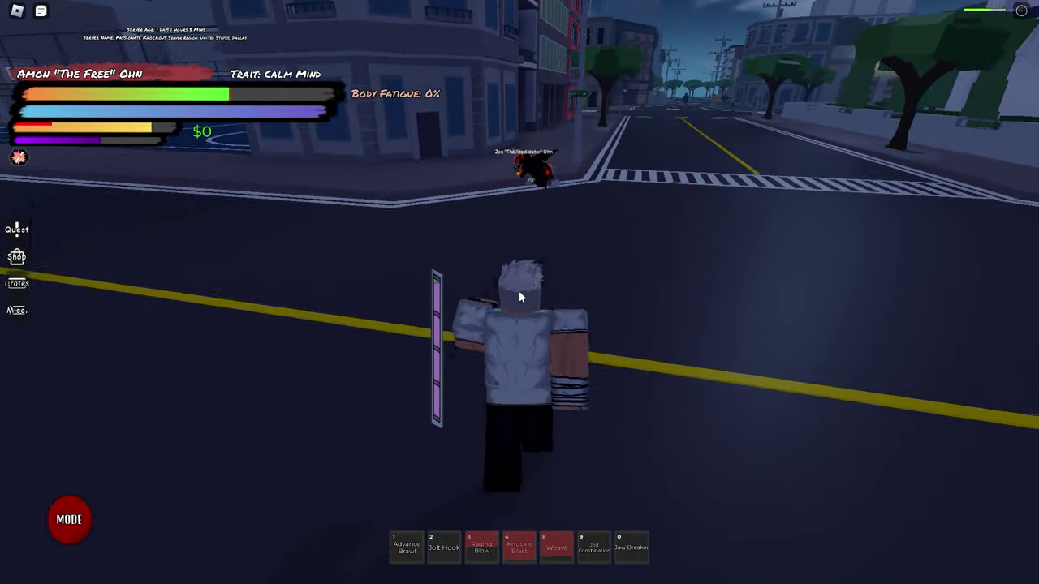
{"action": "key", "text": "b"}
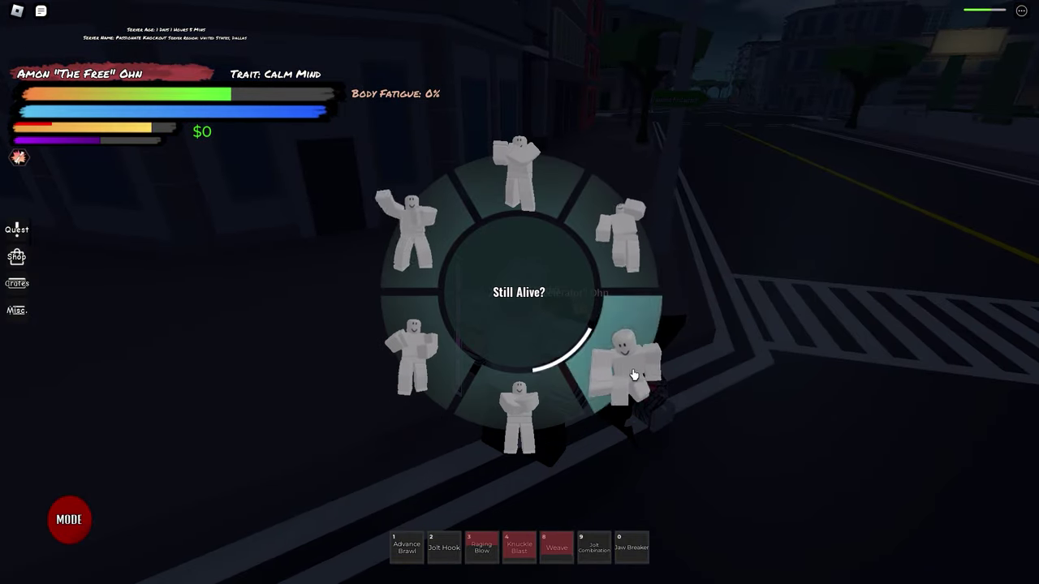
{"action": "left_click", "coordinate": [633, 375]}
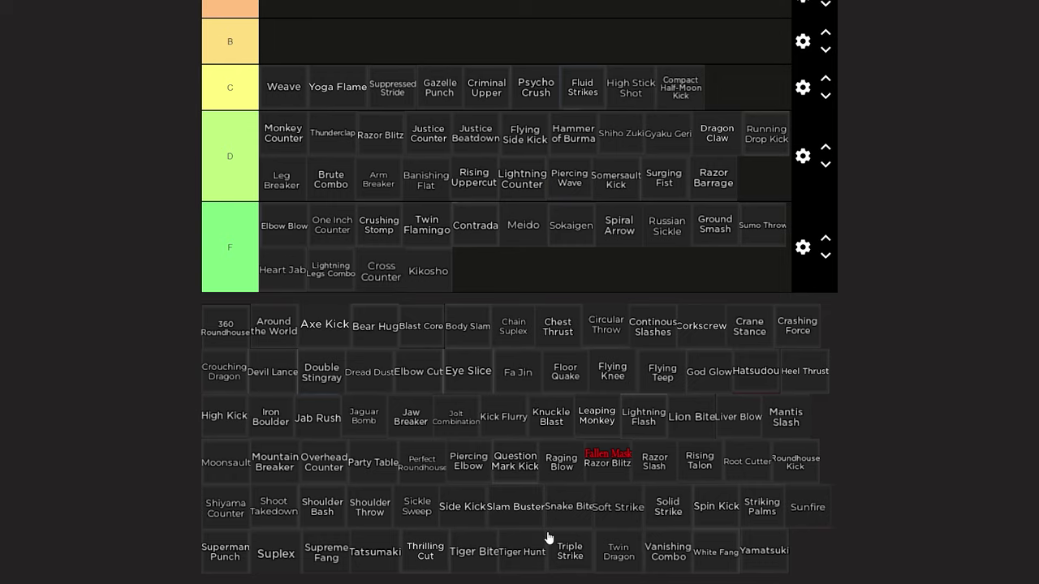
Place Triple Strike, Thrilling Cut, 360 Roundhouse and Mantis Slash in tier C, each ahead of the moves already there
{"action": "left_click_drag", "start_coordinate": [566, 563], "coordinate": [280, 104]}
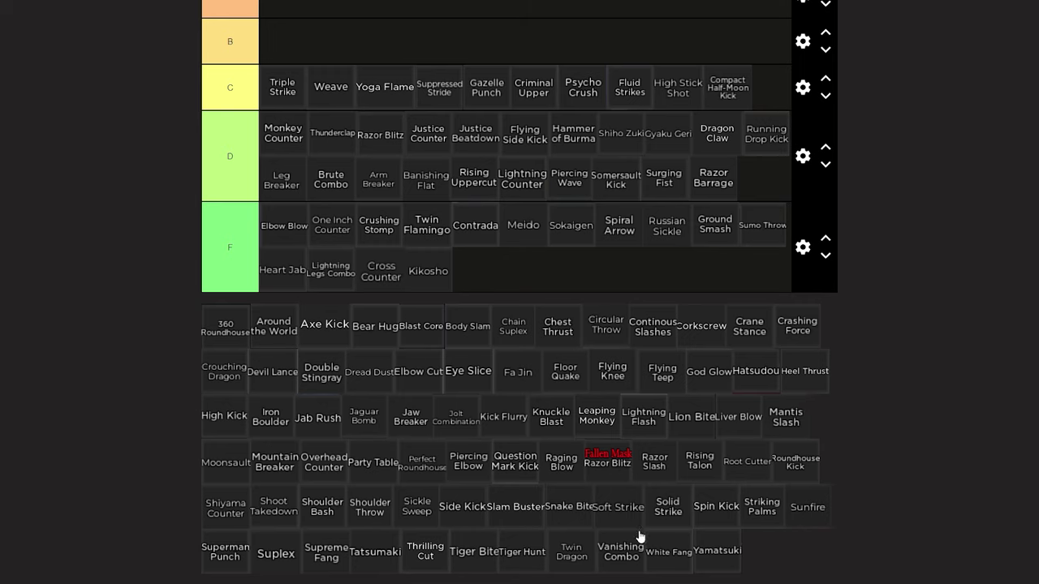
{"action": "left_click_drag", "start_coordinate": [428, 560], "coordinate": [284, 94]}
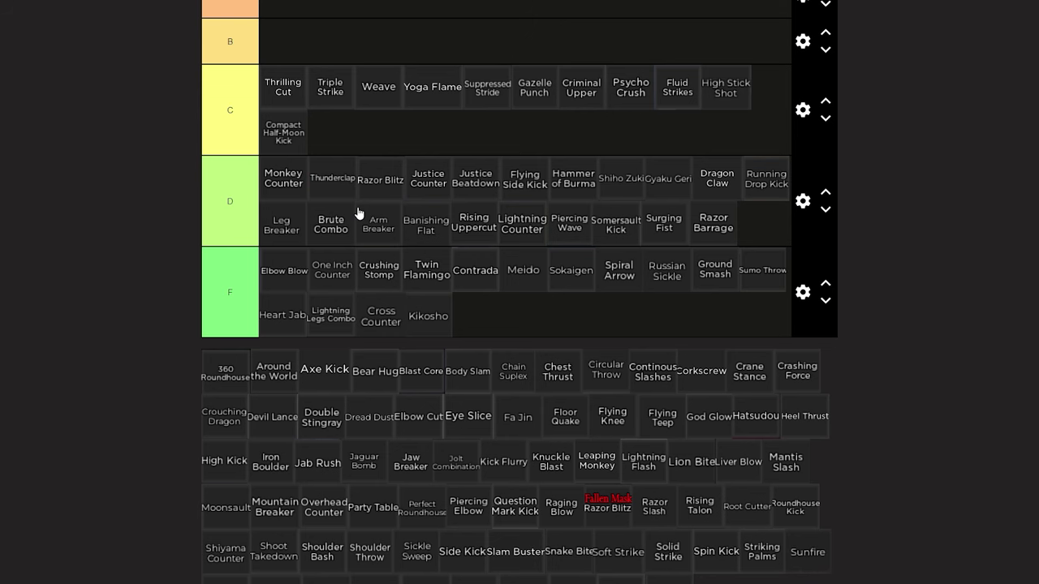
{"action": "left_click_drag", "start_coordinate": [246, 360], "coordinate": [282, 89]}
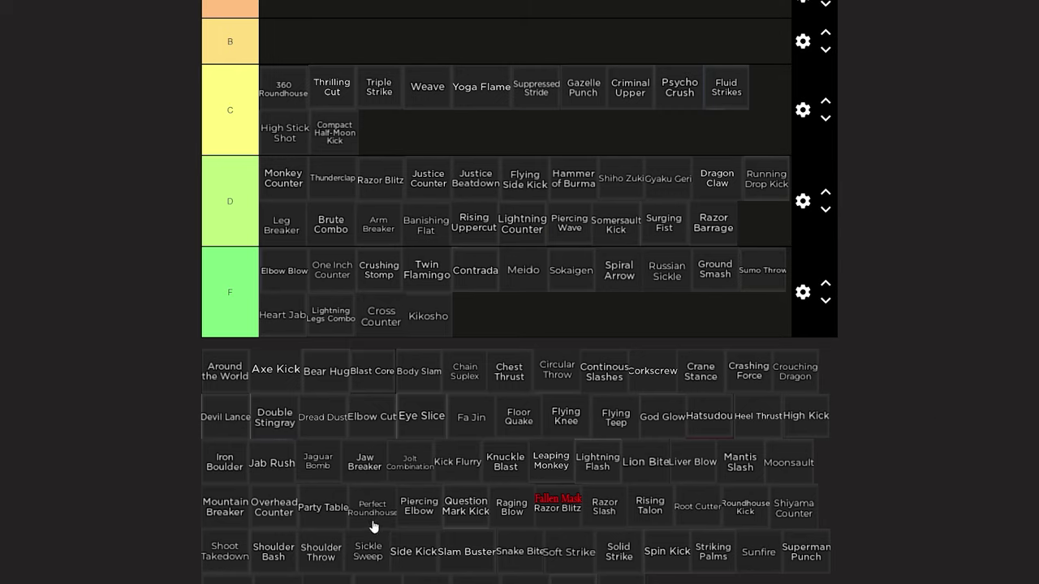
{"action": "left_click_drag", "start_coordinate": [741, 463], "coordinate": [272, 88]}
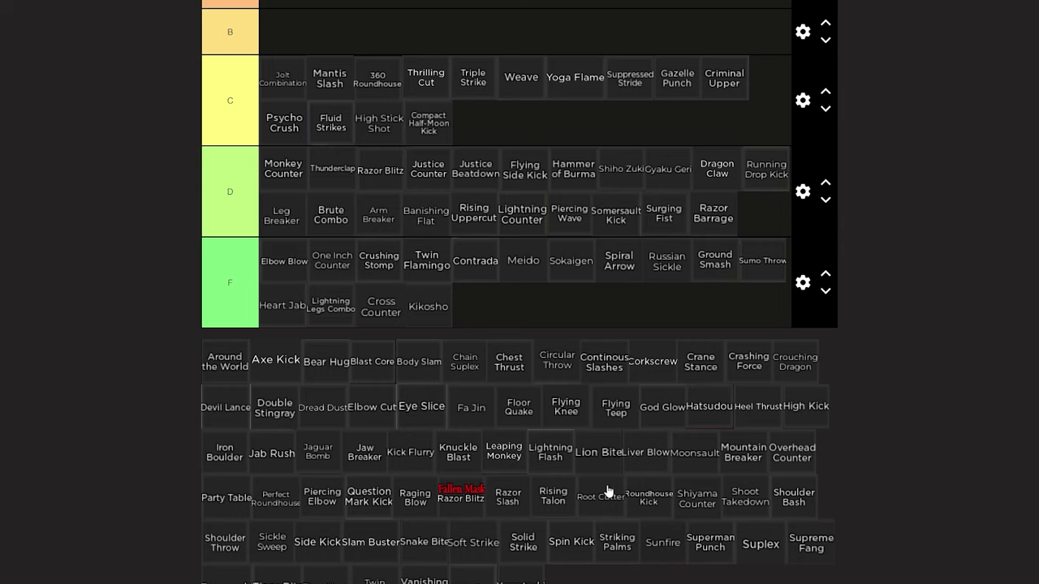
Add Yamatsuki, White Fang, Kick Flurry, Jaw Breaker, Axe Kick and Tiger Hunt one after another to the front of tier C
{"action": "left_click_drag", "start_coordinate": [526, 578], "coordinate": [272, 79]}
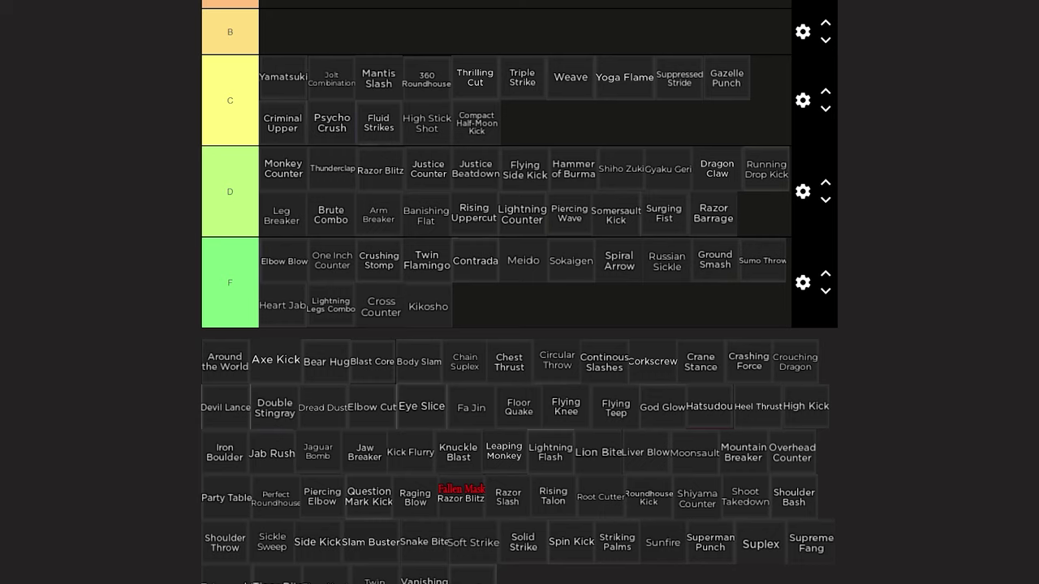
{"action": "left_click_drag", "start_coordinate": [483, 579], "coordinate": [271, 76]}
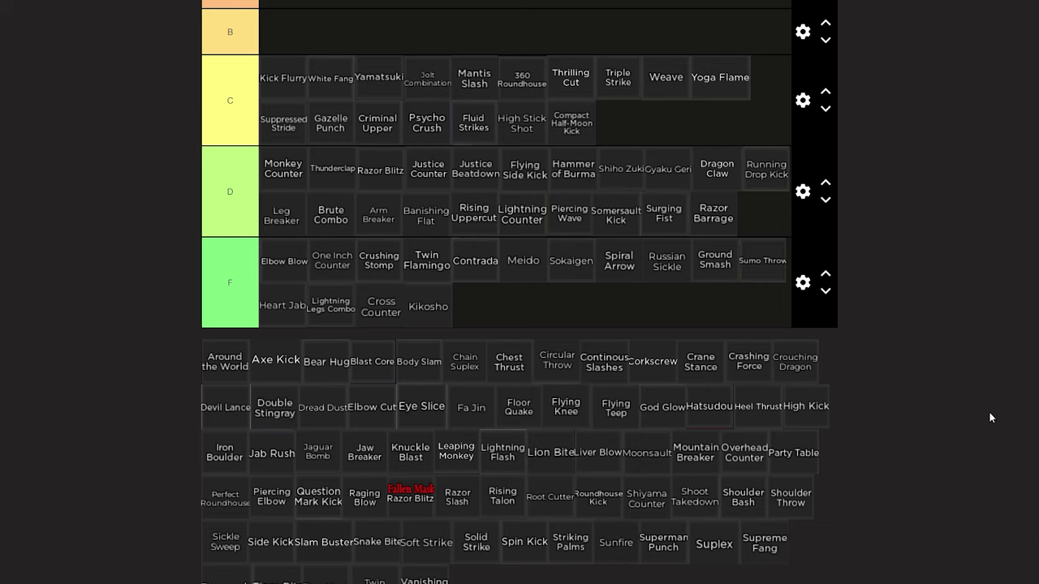
{"action": "left_click_drag", "start_coordinate": [364, 452], "coordinate": [282, 77]}
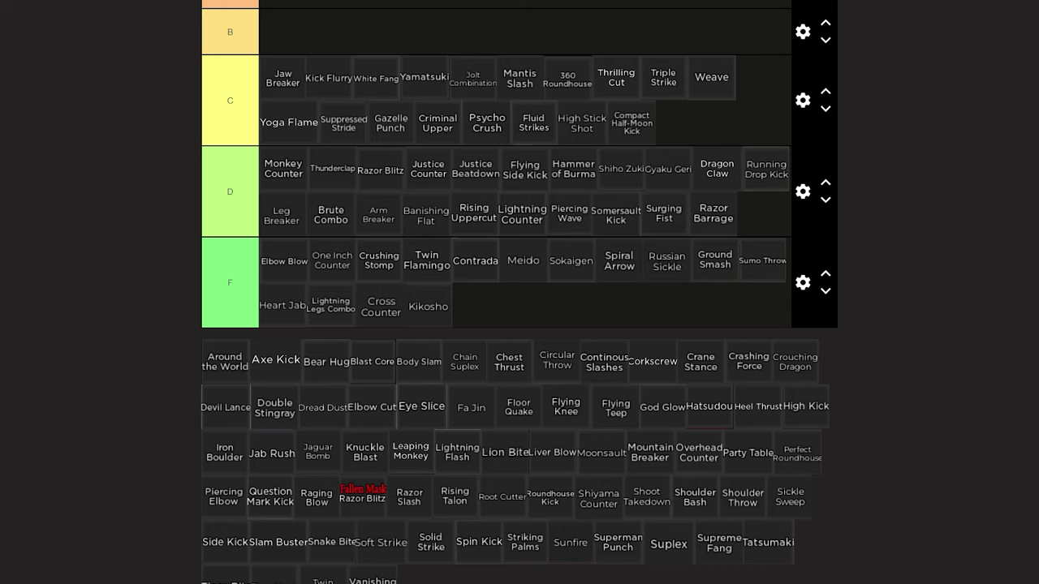
{"action": "left_click_drag", "start_coordinate": [271, 365], "coordinate": [280, 77]}
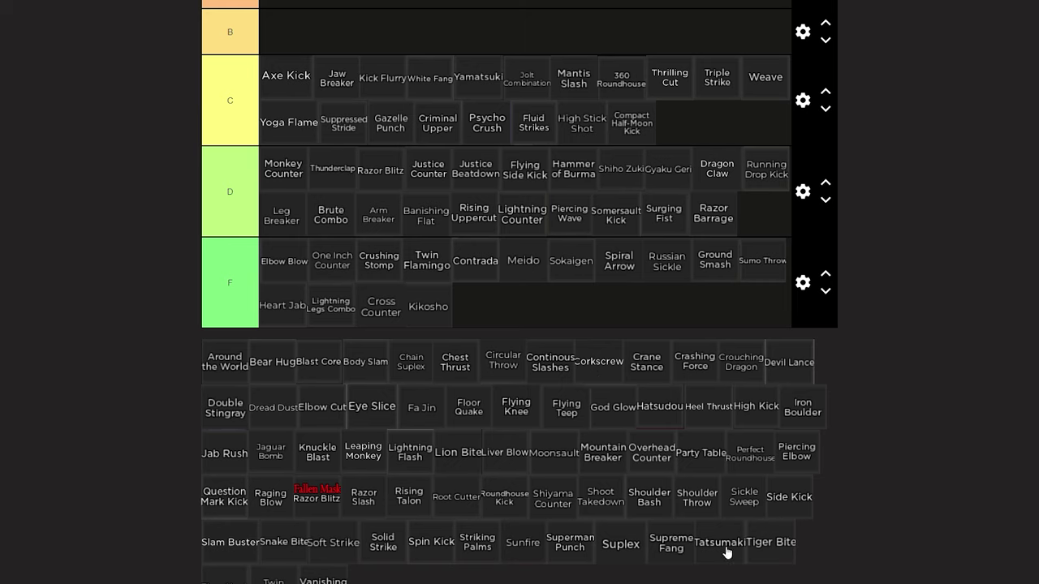
{"action": "left_click_drag", "start_coordinate": [243, 577], "coordinate": [268, 80]}
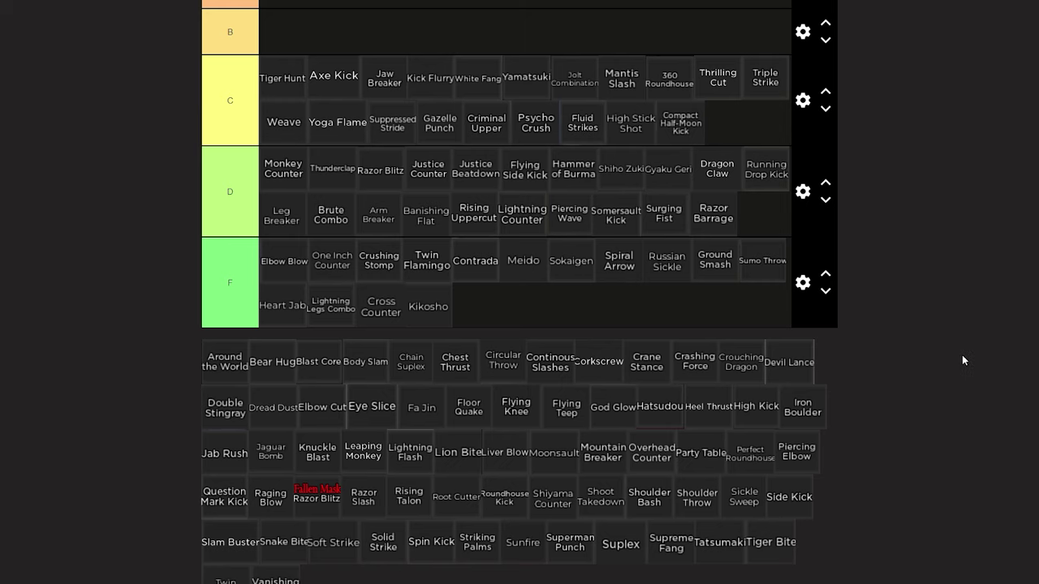
Start tier B with Striking Palms, and put Blast Core and Flying Teep in front of it
{"action": "left_click_drag", "start_coordinate": [492, 552], "coordinate": [327, 47]}
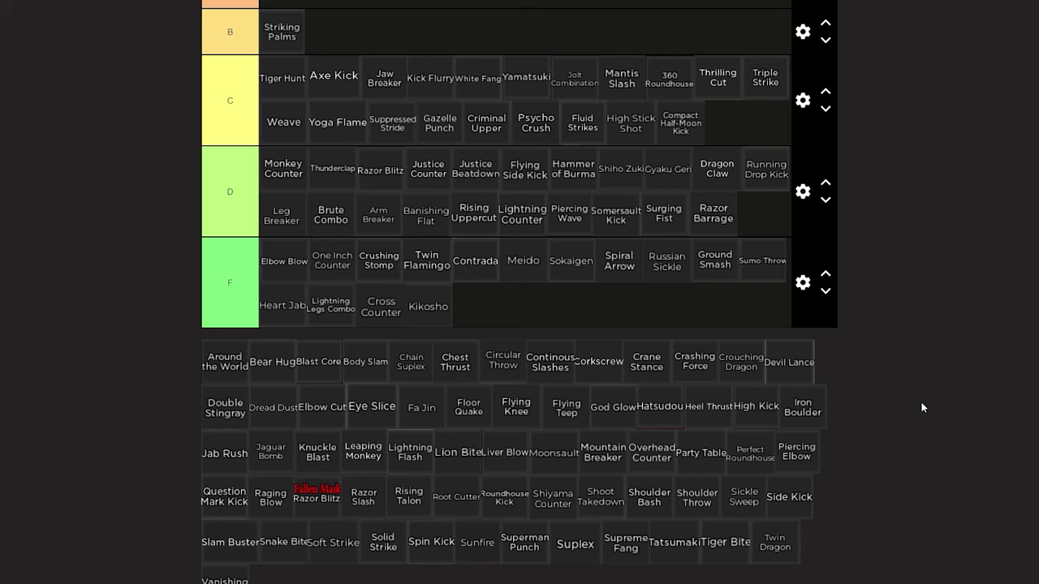
{"action": "scroll", "coordinate": [918, 390], "scroll_direction": "up", "scroll_amount": 1}
{"action": "scroll", "coordinate": [921, 383], "scroll_direction": "up", "scroll_amount": 1}
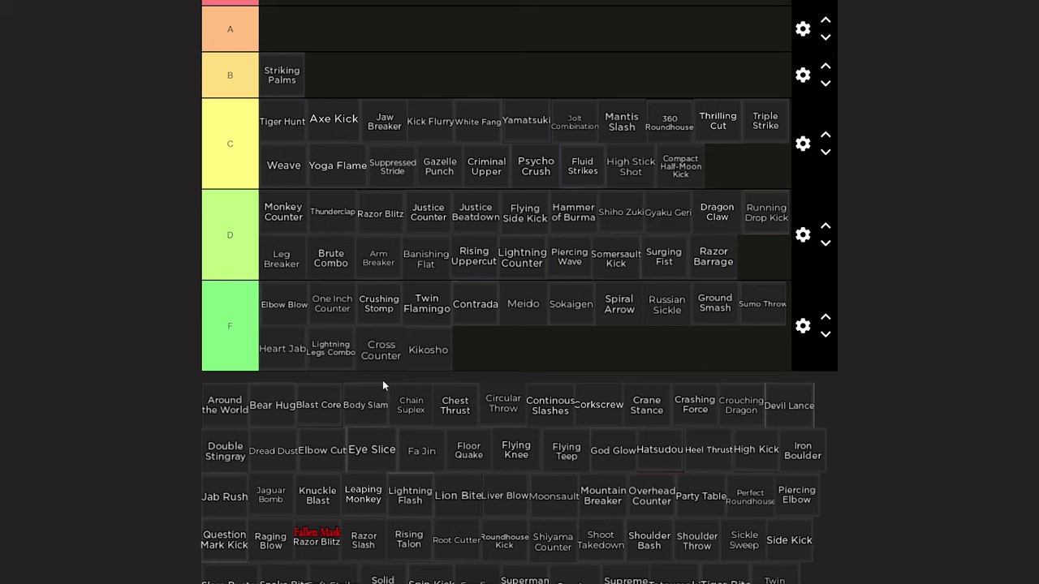
{"action": "left_click_drag", "start_coordinate": [318, 406], "coordinate": [403, 94]}
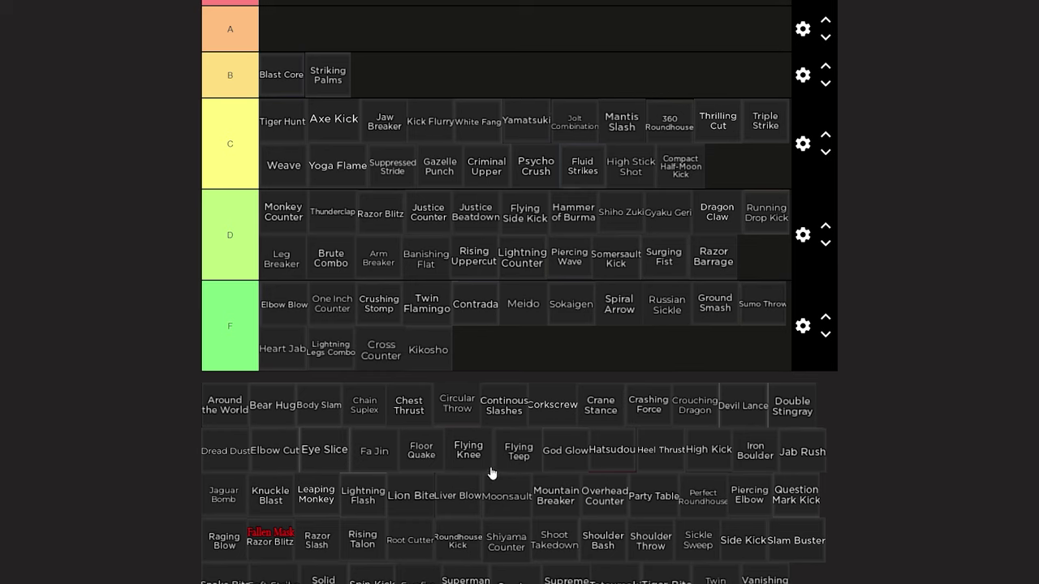
{"action": "left_click_drag", "start_coordinate": [512, 459], "coordinate": [250, 70]}
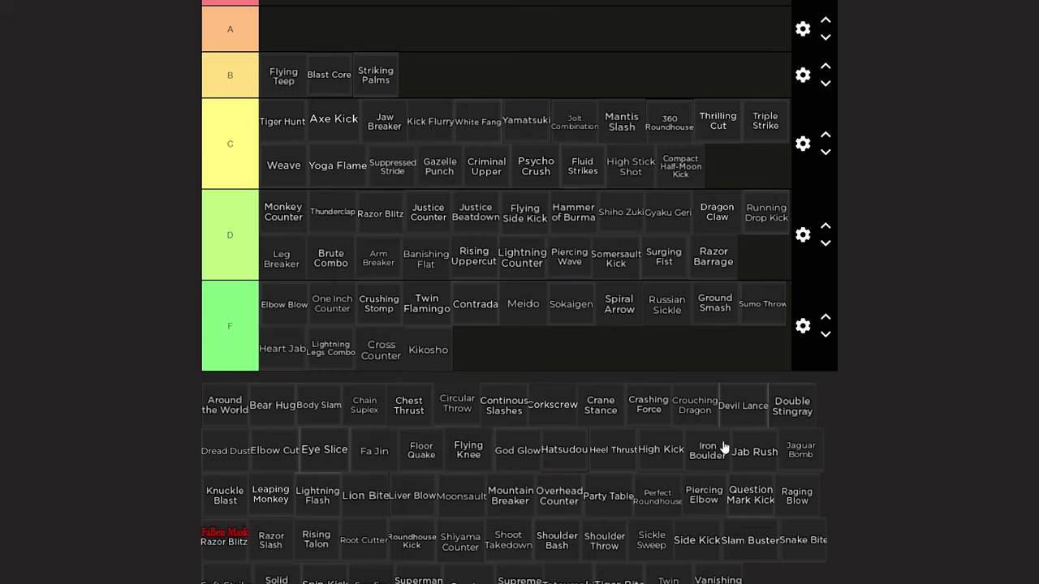
Add Jab Rush, Fa Jin, Body Slam and Overhead Counter one after another to the front of tier B
{"action": "left_click_drag", "start_coordinate": [733, 452], "coordinate": [278, 81]}
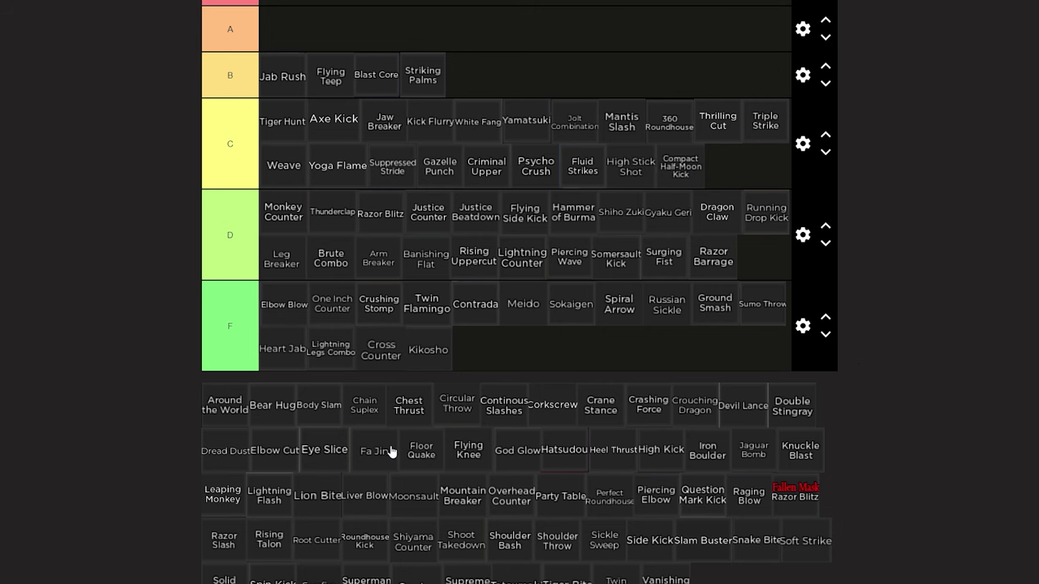
{"action": "left_click_drag", "start_coordinate": [391, 452], "coordinate": [276, 74]}
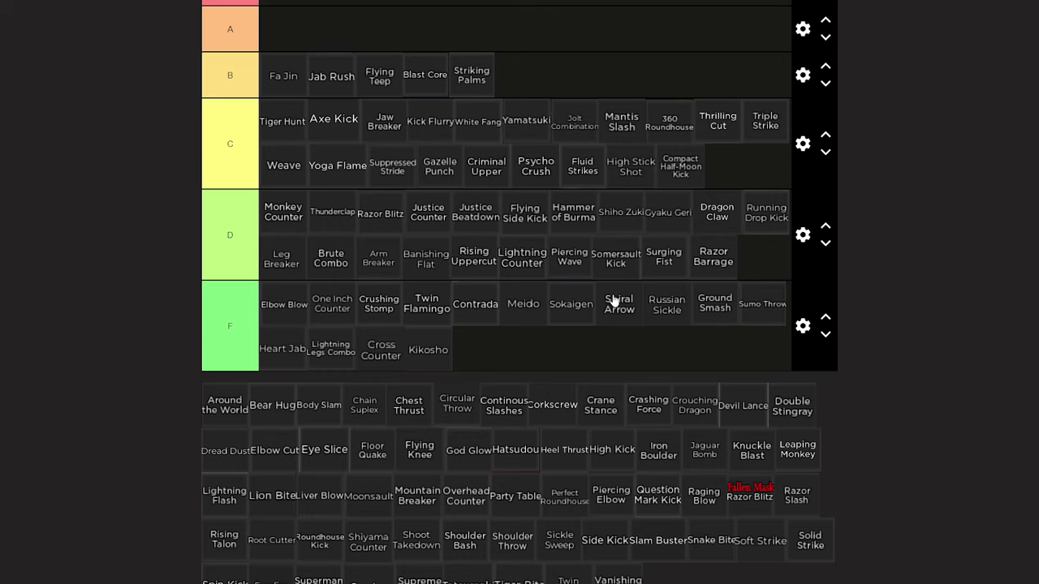
{"action": "left_click_drag", "start_coordinate": [301, 406], "coordinate": [262, 75]}
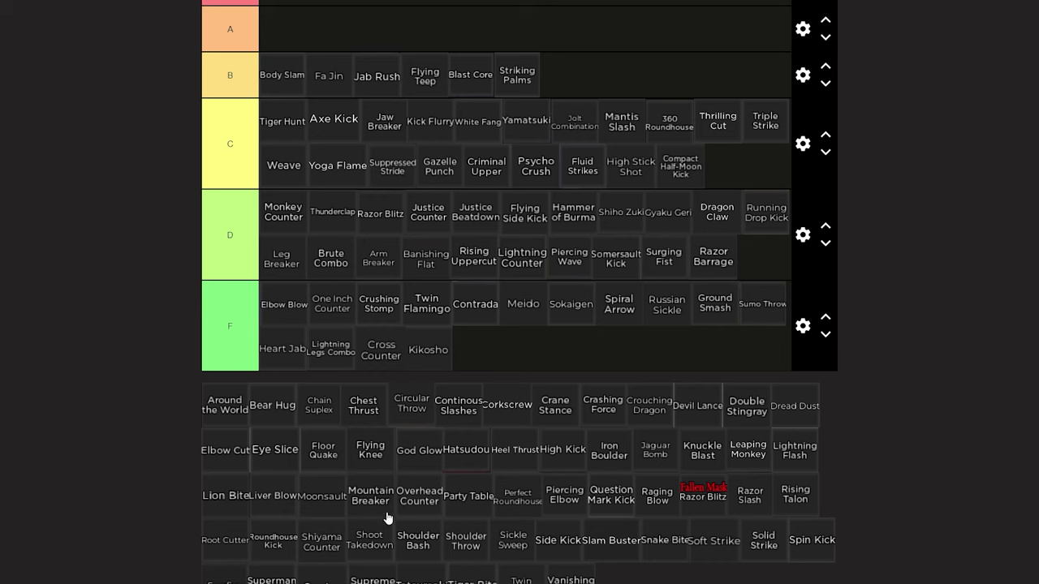
{"action": "left_click_drag", "start_coordinate": [408, 506], "coordinate": [273, 90]}
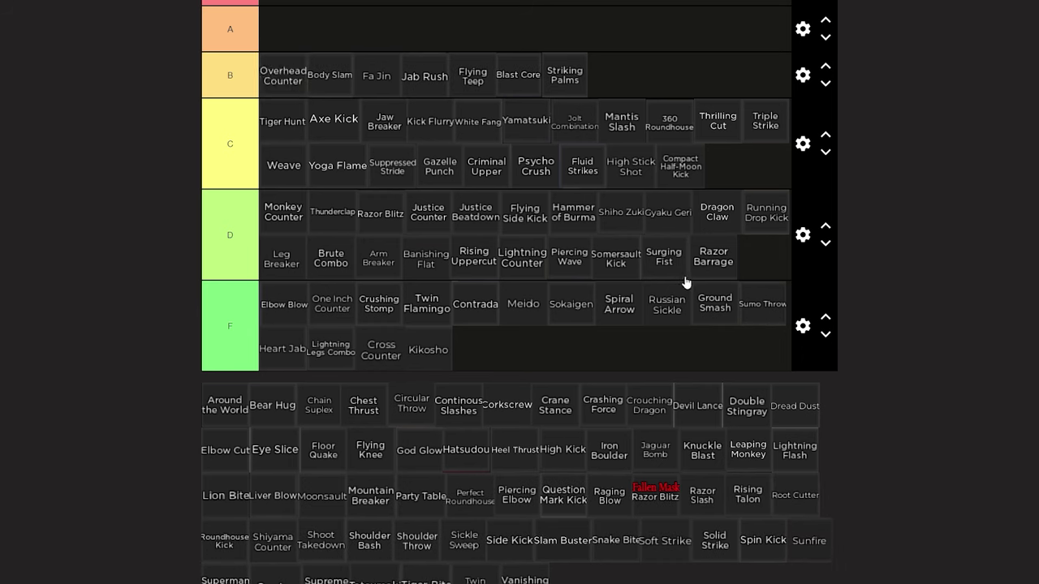
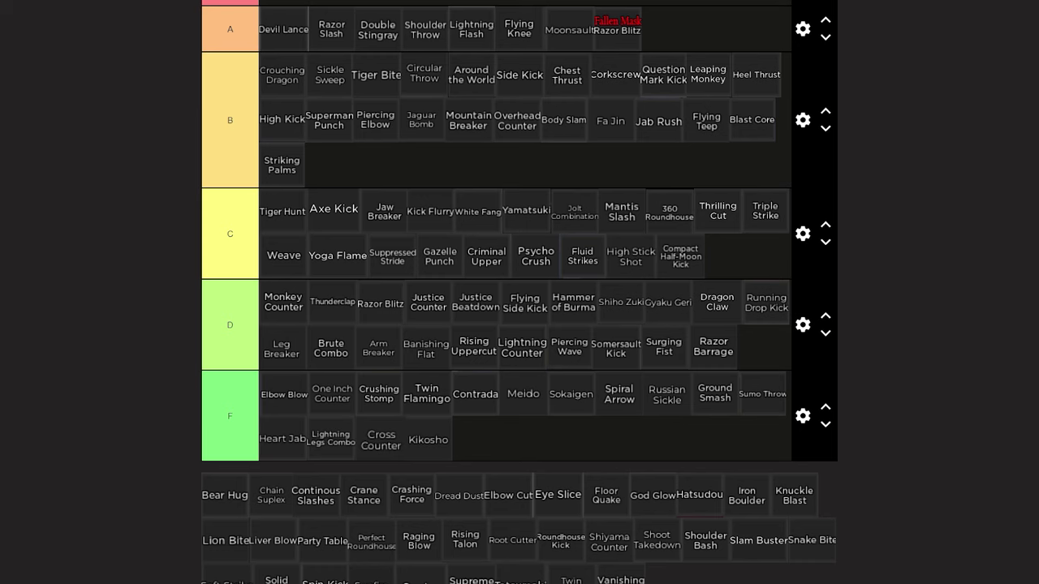
Add Root Cutter, Liver Blow, Party Table, God Glow and Solid Strike one after another to the front of tier A
{"action": "left_click_drag", "start_coordinate": [521, 547], "coordinate": [303, 36]}
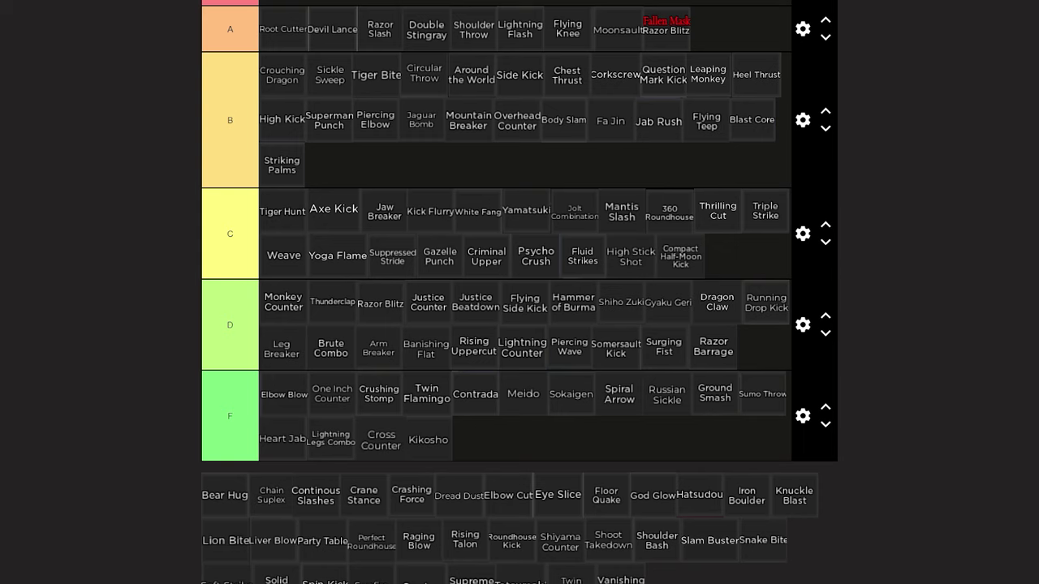
{"action": "left_click_drag", "start_coordinate": [273, 541], "coordinate": [343, 32]}
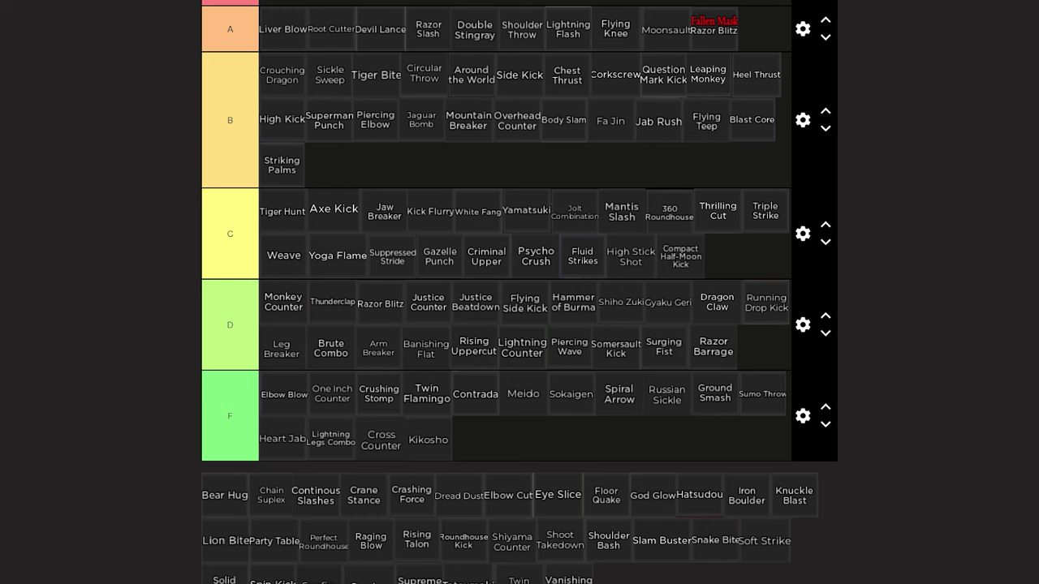
{"action": "left_click_drag", "start_coordinate": [275, 540], "coordinate": [271, 28]}
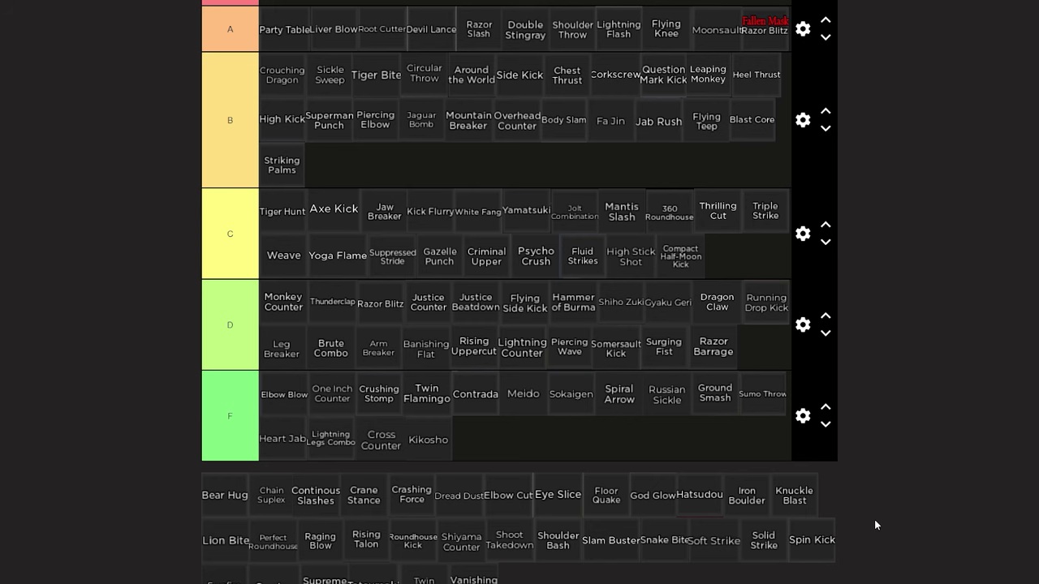
{"action": "left_click_drag", "start_coordinate": [658, 495], "coordinate": [258, 18]}
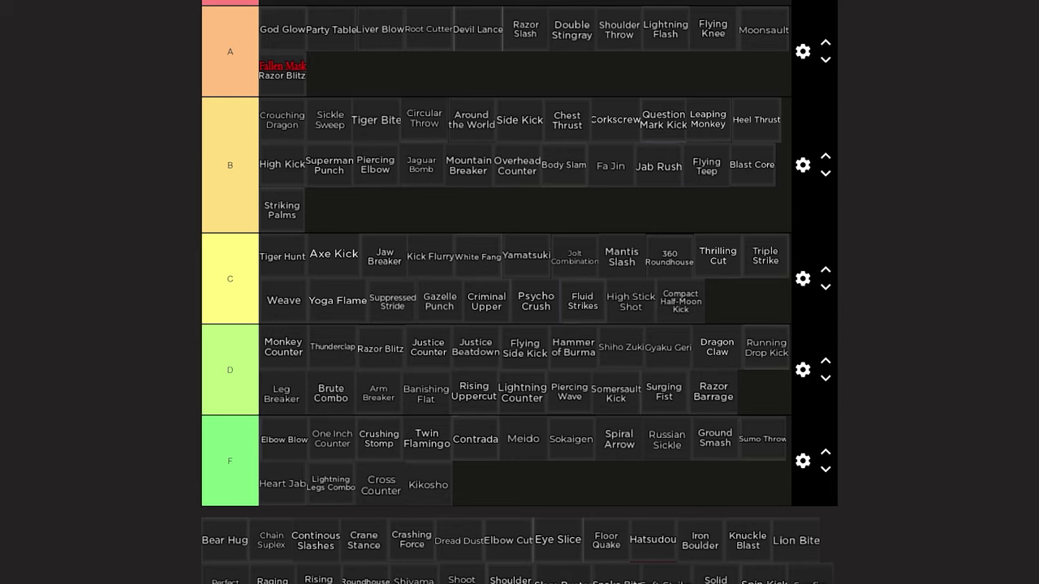
{"action": "scroll", "coordinate": [821, 510], "scroll_direction": "down", "scroll_amount": 1}
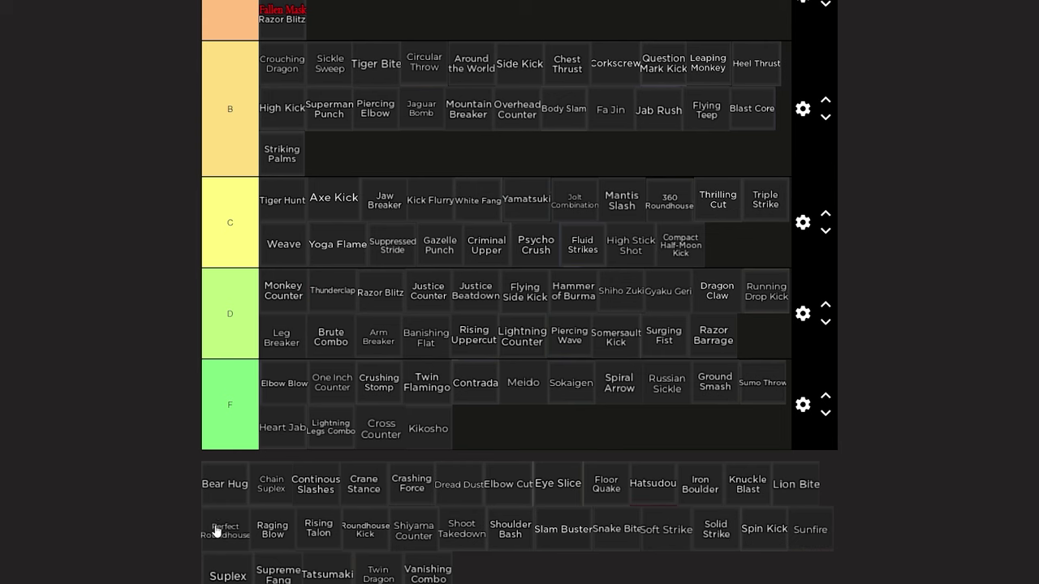
{"action": "left_click_drag", "start_coordinate": [708, 530], "coordinate": [259, 86]}
{"action": "scroll", "coordinate": [336, 51], "scroll_direction": "up", "scroll_amount": 2}
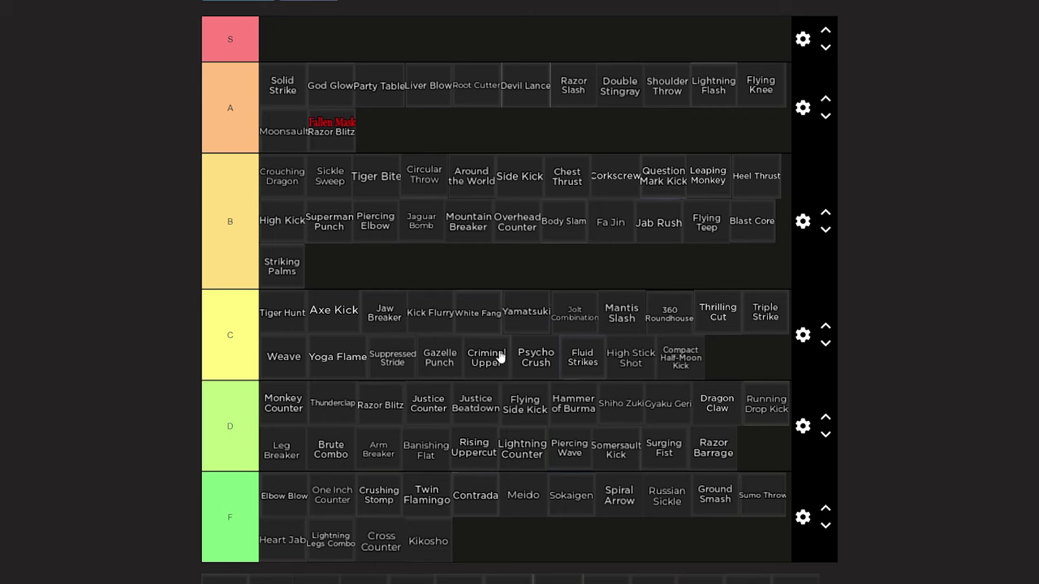
Add Tatsumaki, Spin Kick and Suplex one after another to the front of tier A
{"action": "scroll", "coordinate": [500, 357], "scroll_direction": "down", "scroll_amount": 1}
{"action": "scroll", "coordinate": [294, 234], "scroll_direction": "up", "scroll_amount": 1}
{"action": "left_click_drag", "start_coordinate": [323, 566], "coordinate": [280, 86]}
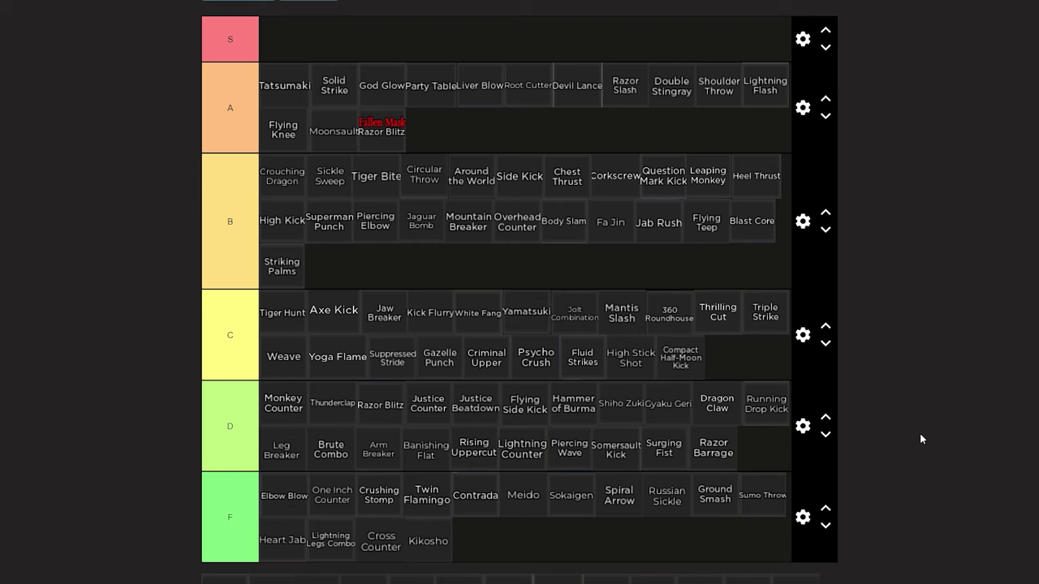
{"action": "scroll", "coordinate": [920, 439], "scroll_direction": "down", "scroll_amount": 2}
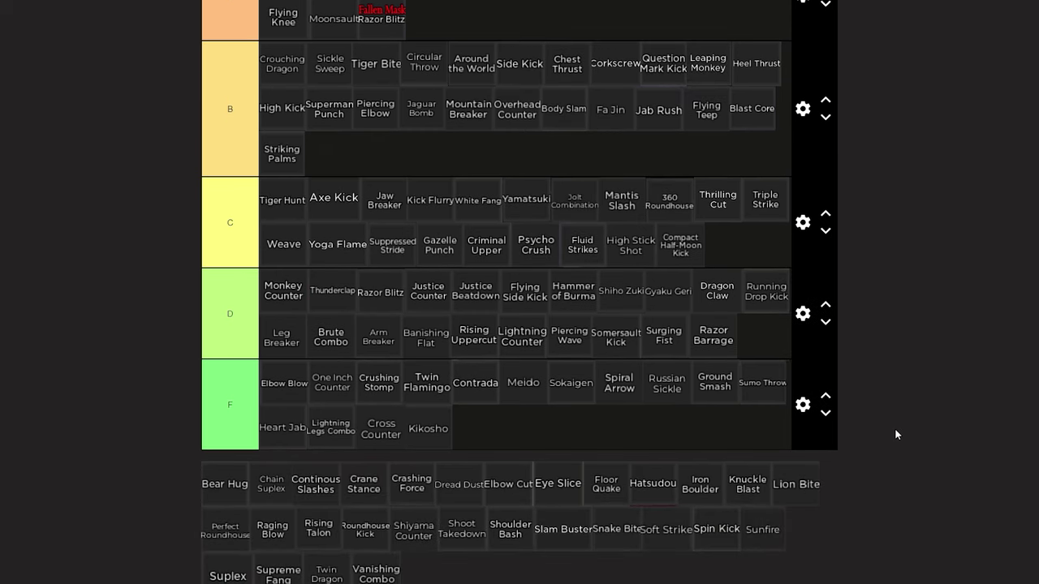
{"action": "left_click_drag", "start_coordinate": [766, 533], "coordinate": [284, 35]}
{"action": "scroll", "coordinate": [676, 446], "scroll_direction": "up", "scroll_amount": 1}
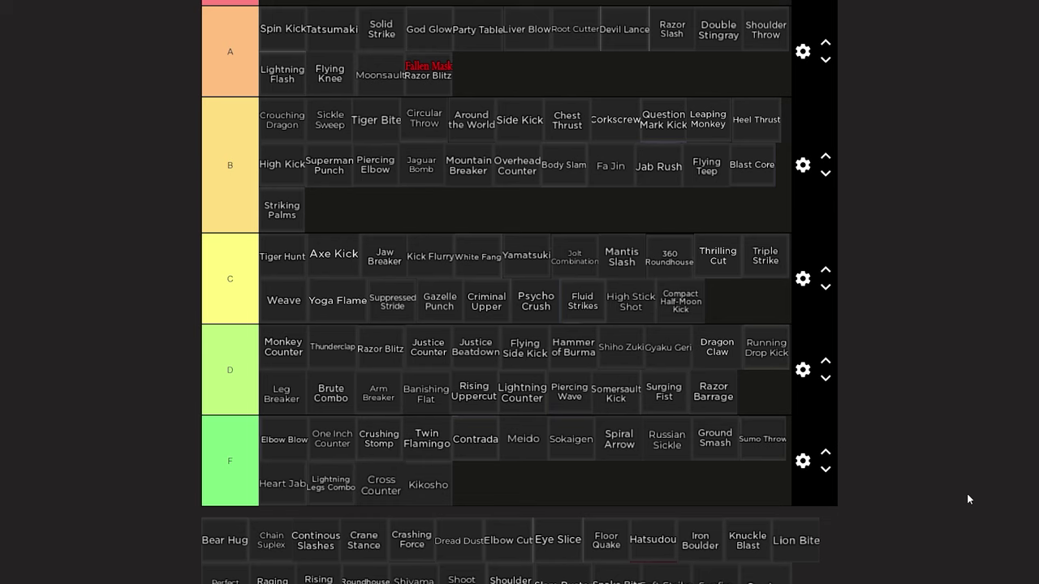
{"action": "left_click_drag", "start_coordinate": [761, 581], "coordinate": [280, 147]}
{"action": "scroll", "coordinate": [568, 371], "scroll_direction": "up", "scroll_amount": 1}
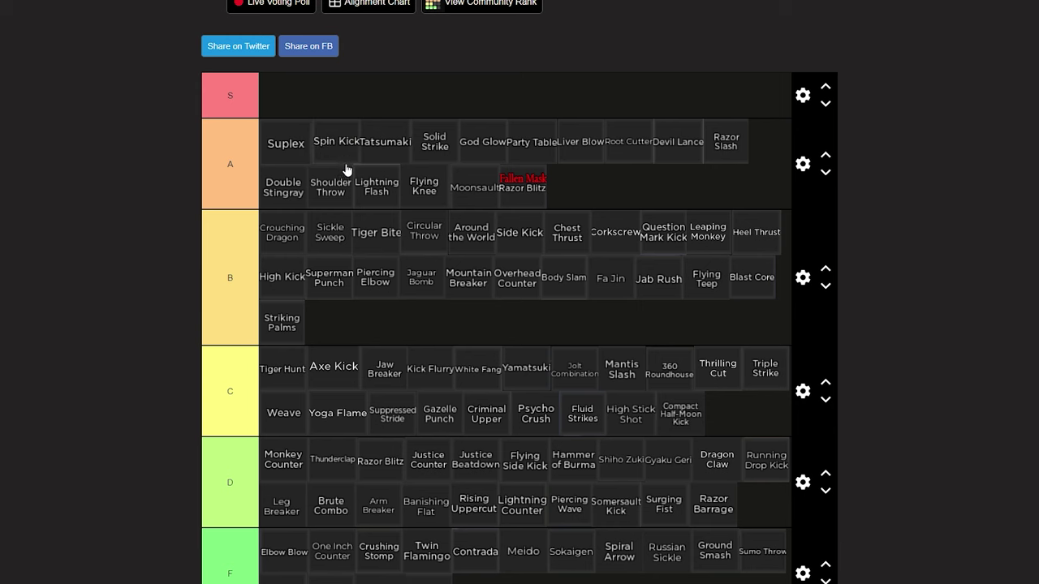
{"action": "scroll", "coordinate": [940, 415], "scroll_direction": "down", "scroll_amount": 1}
{"action": "scroll", "coordinate": [940, 418], "scroll_direction": "down", "scroll_amount": 1}
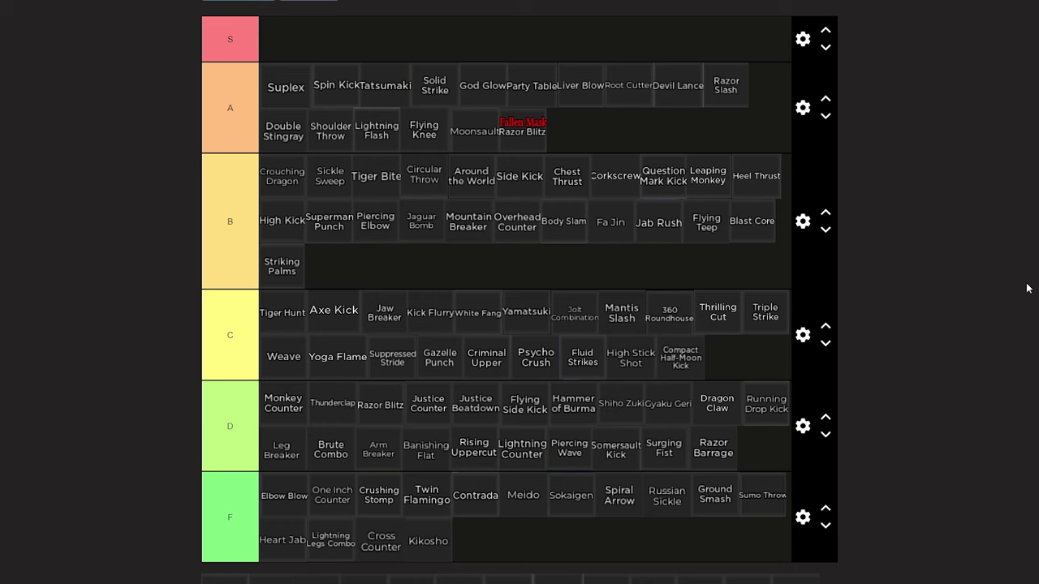
Start tier S with Shoulder Bash, and put Soft Strike and Raging Blow one after another in front of it
{"action": "scroll", "coordinate": [1025, 288], "scroll_direction": "down", "scroll_amount": 3}
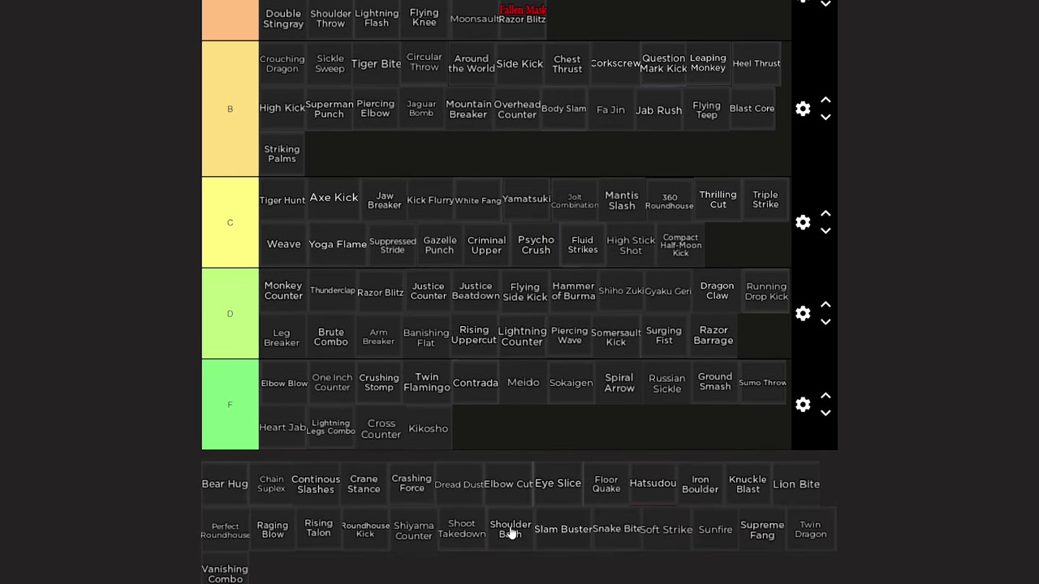
{"action": "left_click_drag", "start_coordinate": [510, 528], "coordinate": [321, 43]}
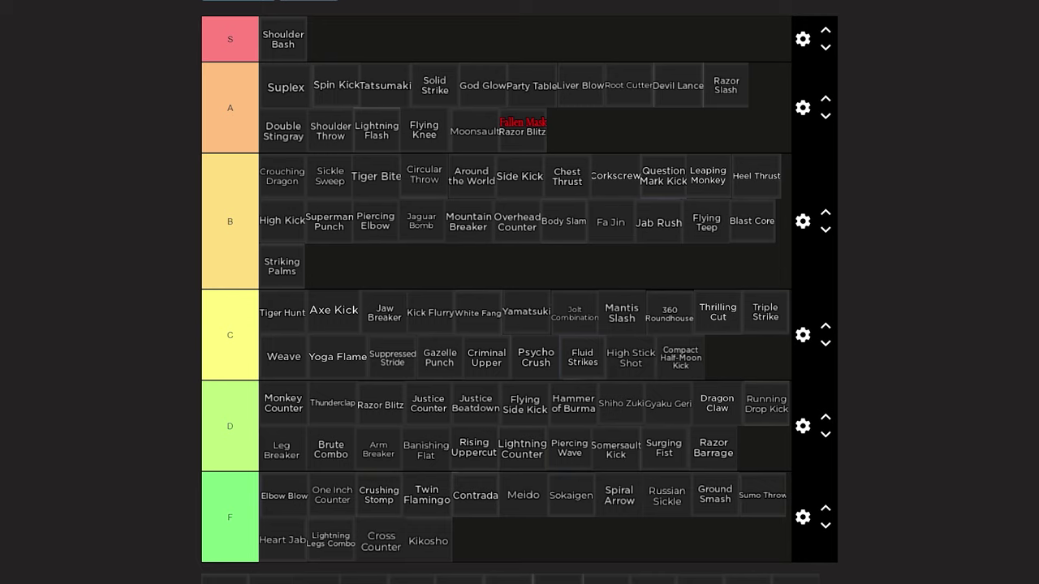
{"action": "scroll", "coordinate": [912, 439], "scroll_direction": "down", "scroll_amount": 1}
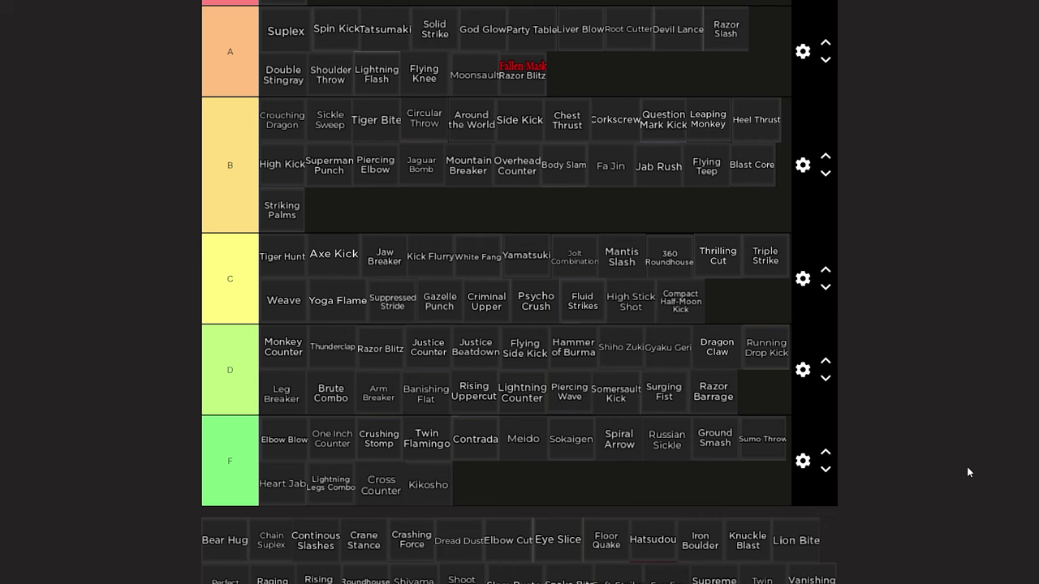
{"action": "scroll", "coordinate": [967, 467], "scroll_direction": "up", "scroll_amount": 2}
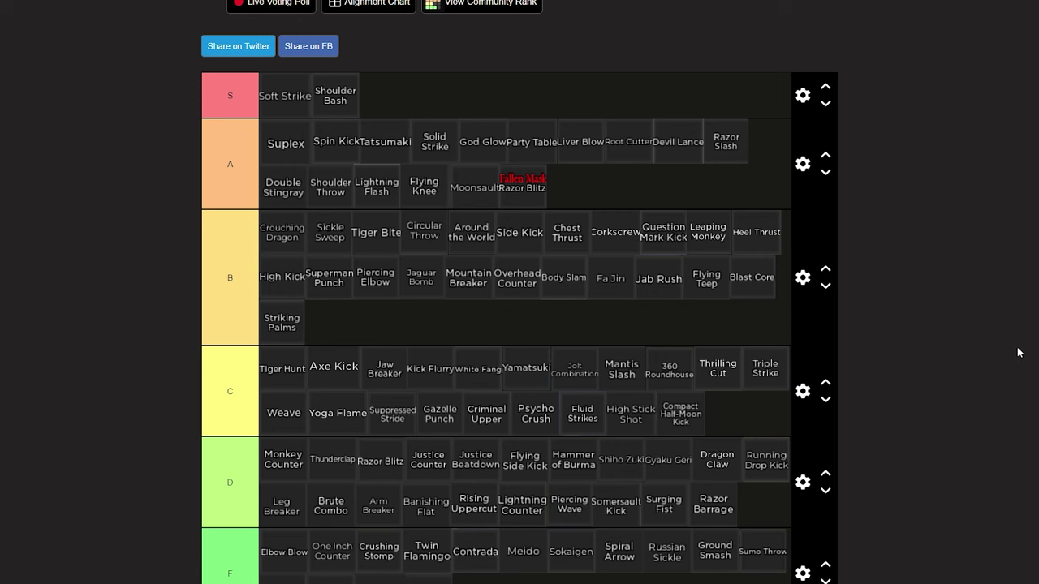
{"action": "scroll", "coordinate": [1018, 352], "scroll_direction": "down", "scroll_amount": 2}
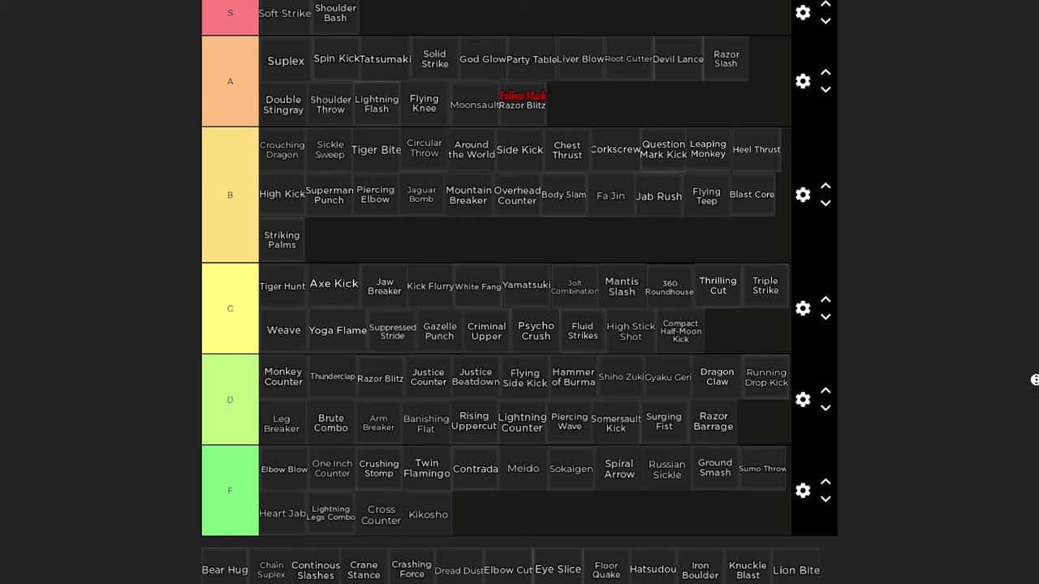
{"action": "scroll", "coordinate": [1037, 380], "scroll_direction": "down", "scroll_amount": 2}
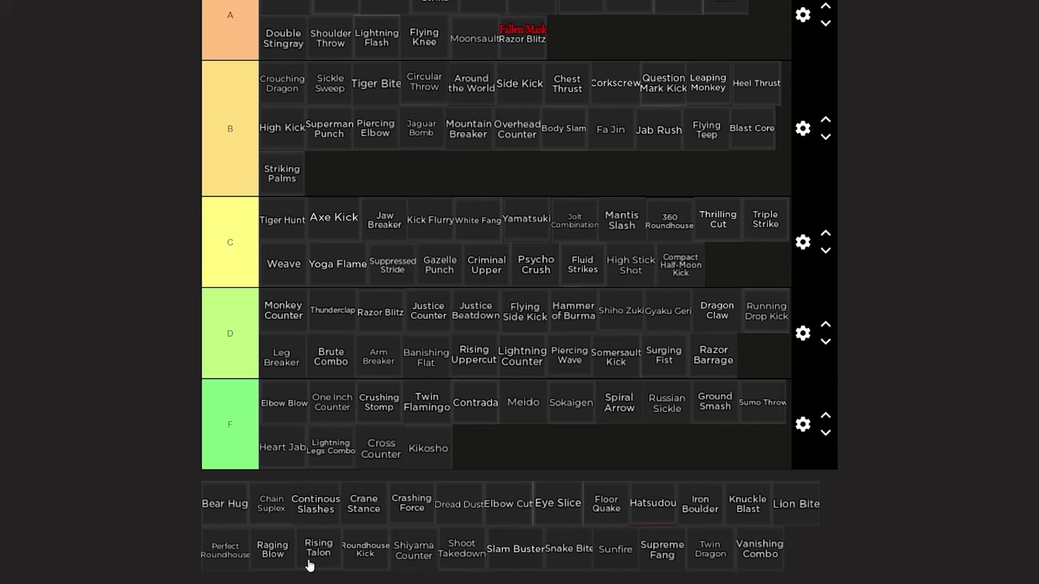
{"action": "scroll", "coordinate": [365, 526], "scroll_direction": "up", "scroll_amount": 2}
{"action": "left_click_drag", "start_coordinate": [273, 552], "coordinate": [264, 122]}
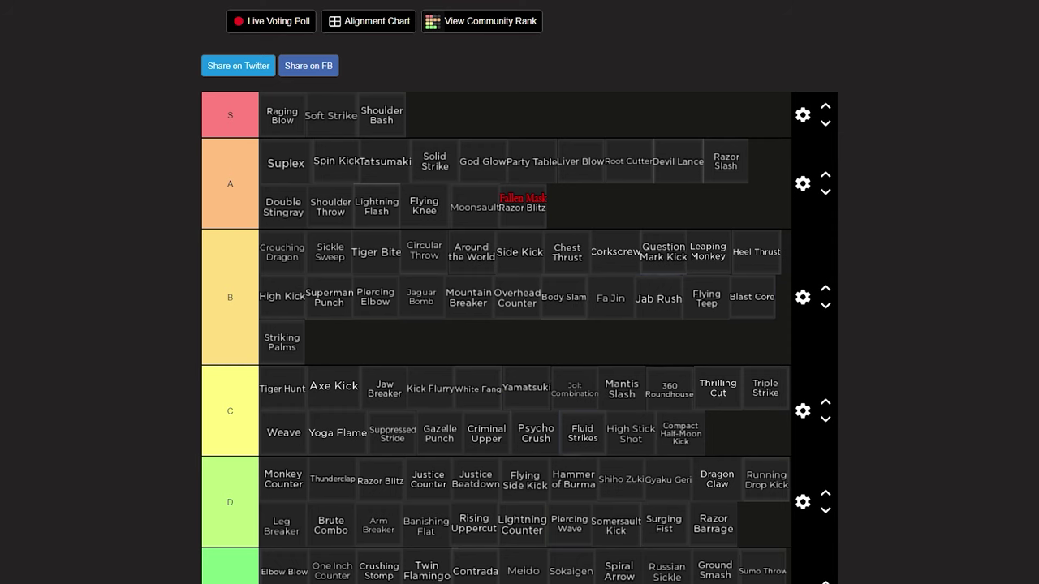
Add Knuckle Blast and Elbow Cut one after another to the front of tier S
{"action": "scroll", "coordinate": [1014, 355], "scroll_direction": "down", "scroll_amount": 3}
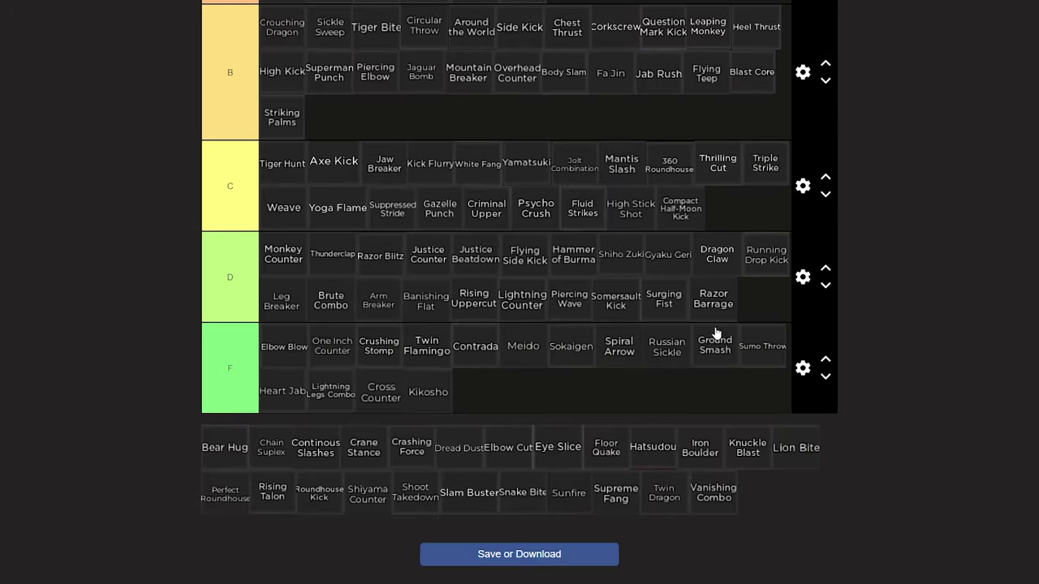
{"action": "scroll", "coordinate": [519, 315], "scroll_direction": "up", "scroll_amount": 3}
{"action": "left_click_drag", "start_coordinate": [734, 444], "coordinate": [280, 110]}
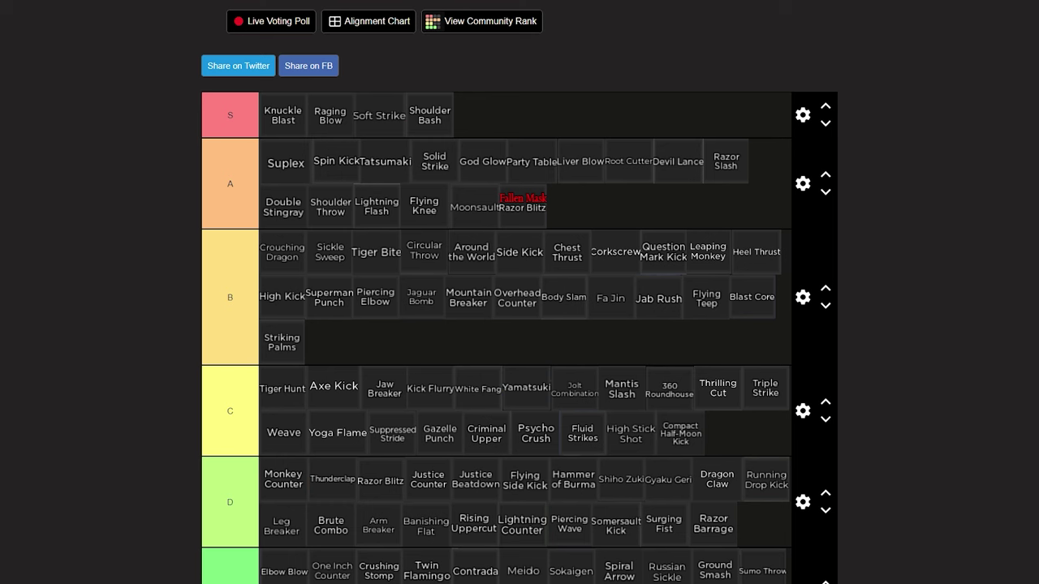
{"action": "scroll", "coordinate": [514, 378], "scroll_direction": "down", "scroll_amount": 5}
{"action": "left_click_drag", "start_coordinate": [495, 378], "coordinate": [274, 116]}
{"action": "scroll", "coordinate": [515, 378], "scroll_direction": "up", "scroll_amount": 5}
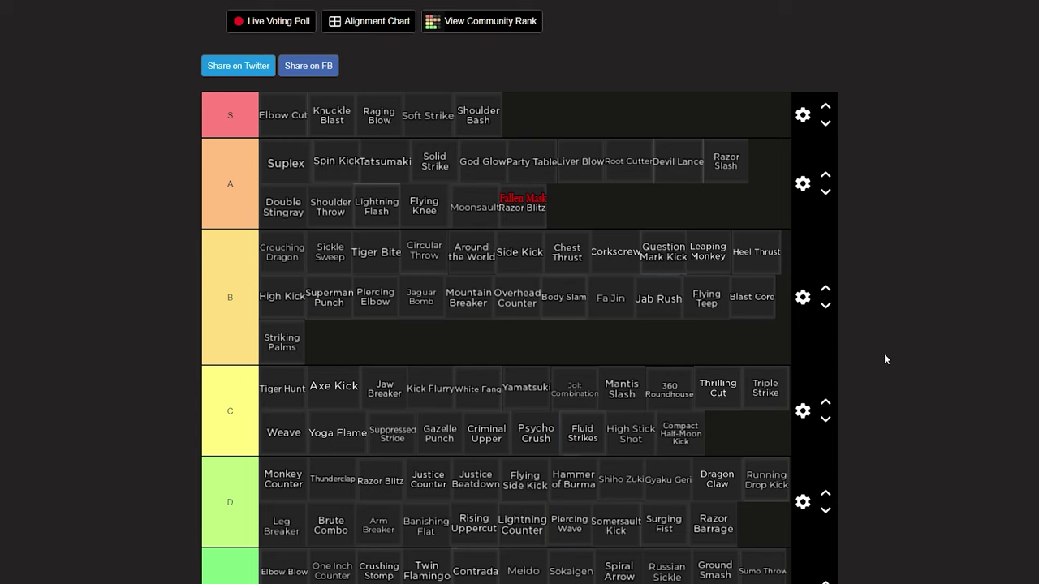
Add Lion Bite and Twin Dragon one after another to the front of tier S
{"action": "scroll", "coordinate": [884, 360], "scroll_direction": "down", "scroll_amount": 3}
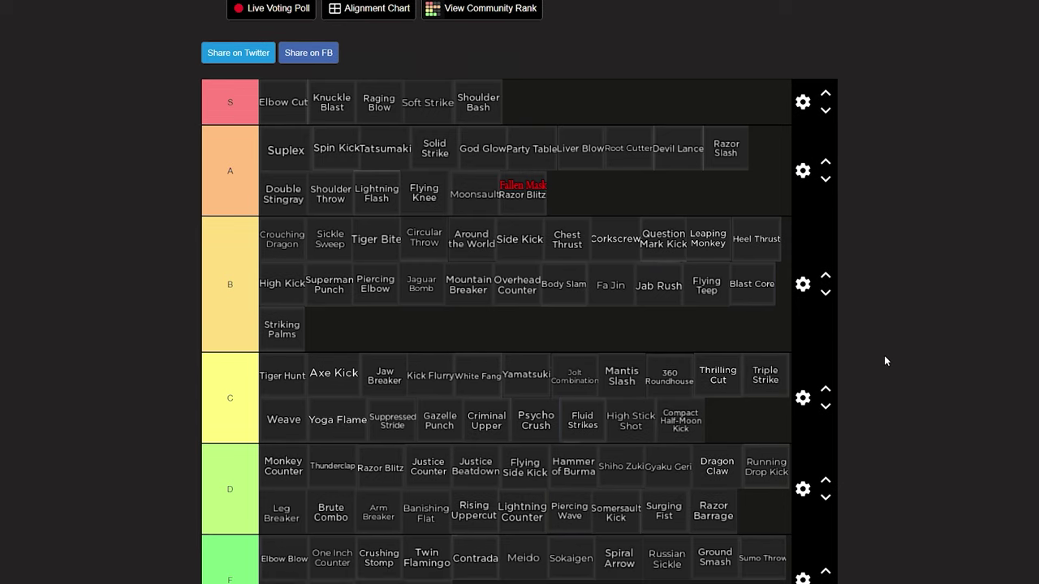
{"action": "left_click_drag", "start_coordinate": [700, 448], "coordinate": [294, 180]}
{"action": "scroll", "coordinate": [360, 267], "scroll_direction": "up", "scroll_amount": 3}
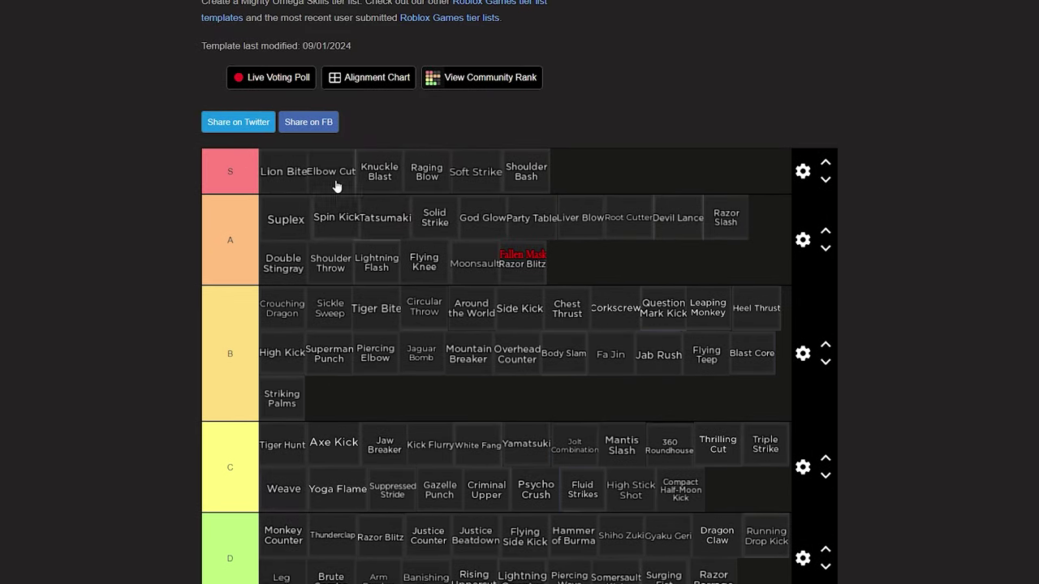
{"action": "scroll", "coordinate": [626, 329], "scroll_direction": "down", "scroll_amount": 2}
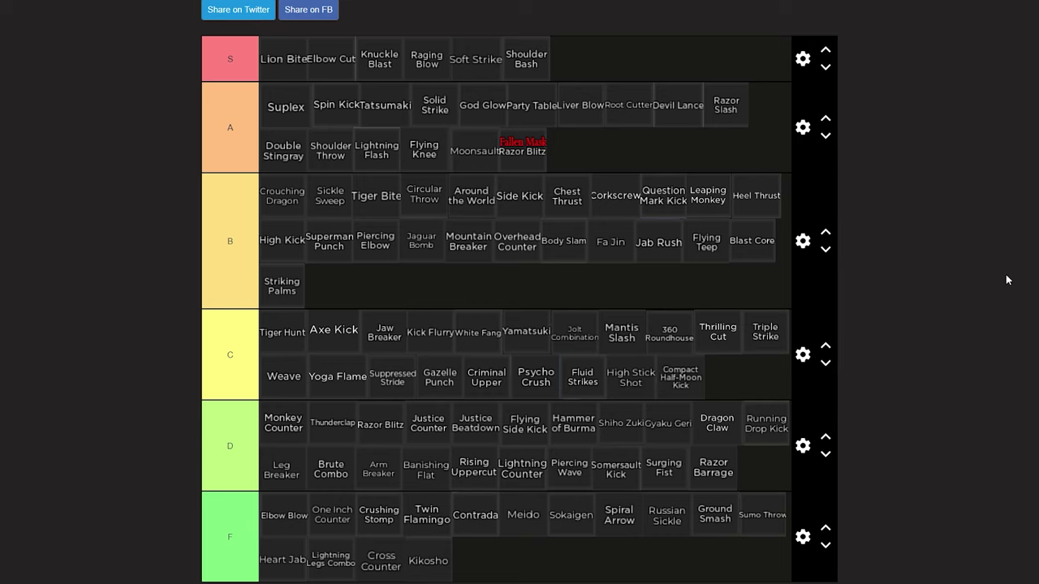
{"action": "scroll", "coordinate": [1007, 300], "scroll_direction": "down", "scroll_amount": 2}
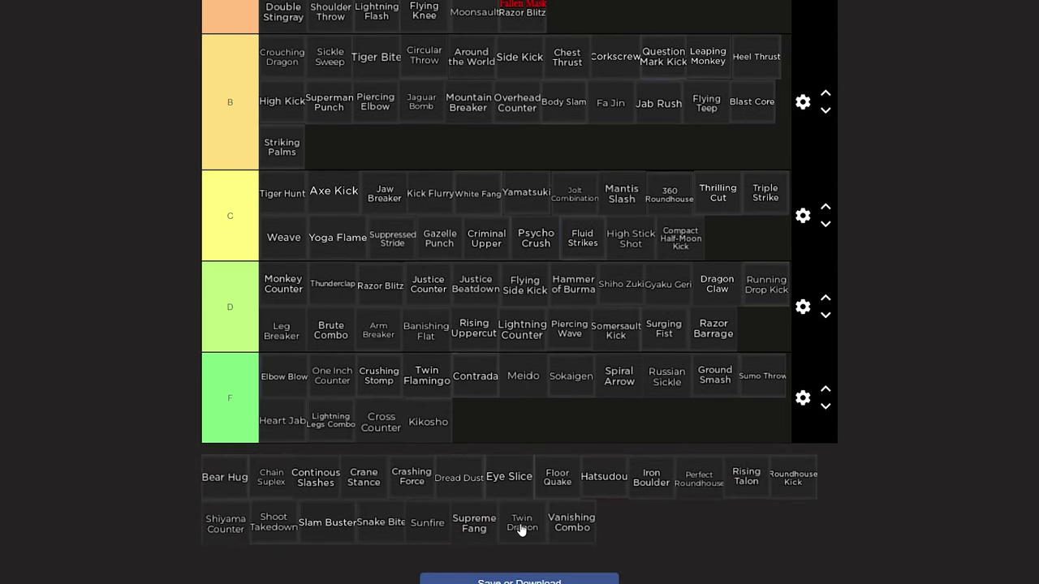
{"action": "left_click_drag", "start_coordinate": [522, 530], "coordinate": [285, 258]}
{"action": "scroll", "coordinate": [498, 341], "scroll_direction": "up", "scroll_amount": 4}
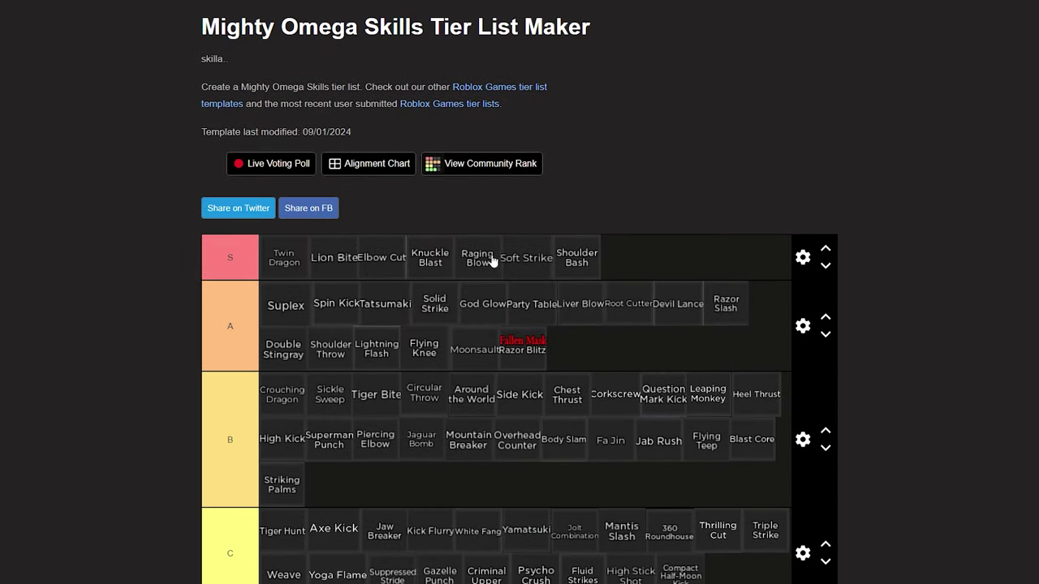
Add Iron Boulder and Supreme Fang one after another to the front of tier S
{"action": "scroll", "coordinate": [903, 347], "scroll_direction": "down", "scroll_amount": 3}
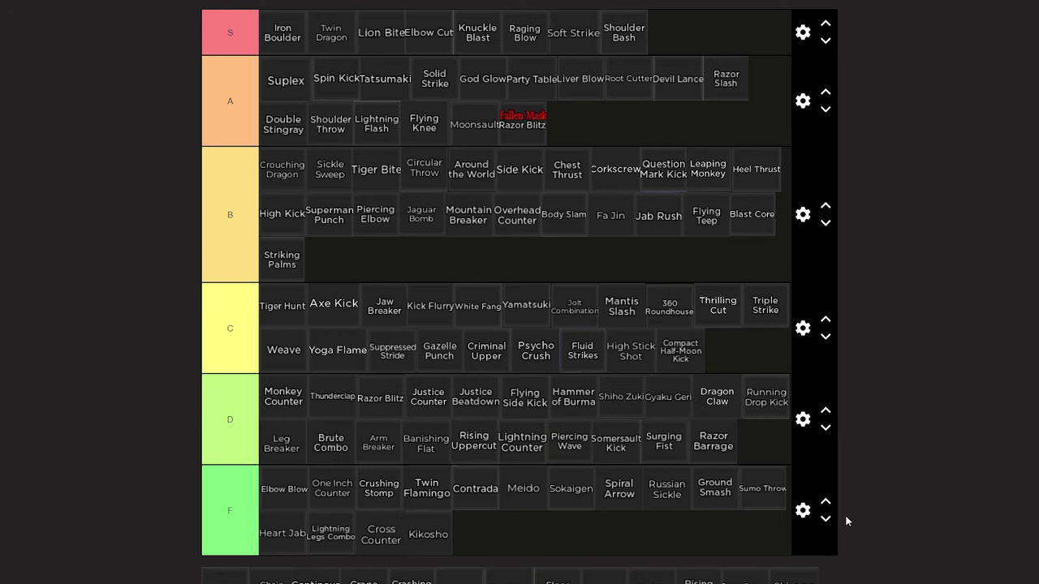
{"action": "scroll", "coordinate": [863, 514], "scroll_direction": "down", "scroll_amount": 1}
{"action": "left_click_drag", "start_coordinate": [531, 531], "coordinate": [276, 260]}
{"action": "scroll", "coordinate": [544, 392], "scroll_direction": "up", "scroll_amount": 3}
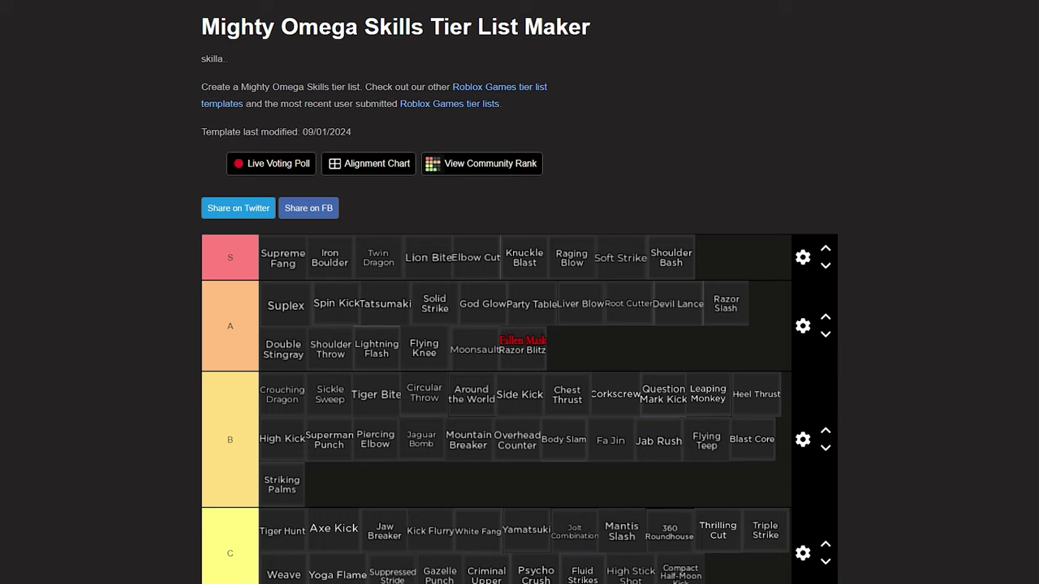
Add Hatsudou, Rising Talon and Eye Slice one after another to the front of tier S
{"action": "scroll", "coordinate": [998, 445], "scroll_direction": "down", "scroll_amount": 4}
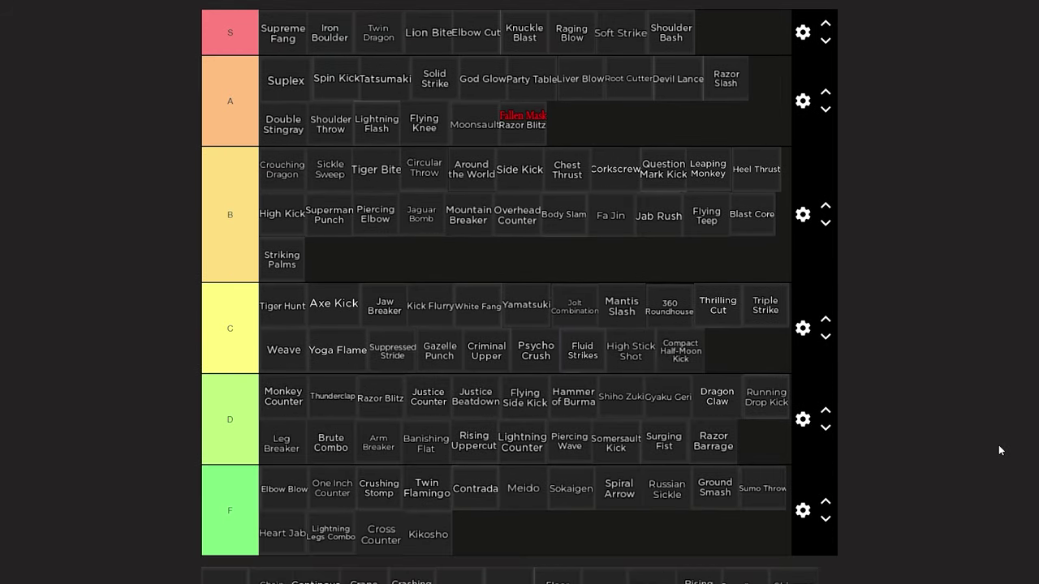
{"action": "scroll", "coordinate": [1038, 461], "scroll_direction": "up", "scroll_amount": 2}
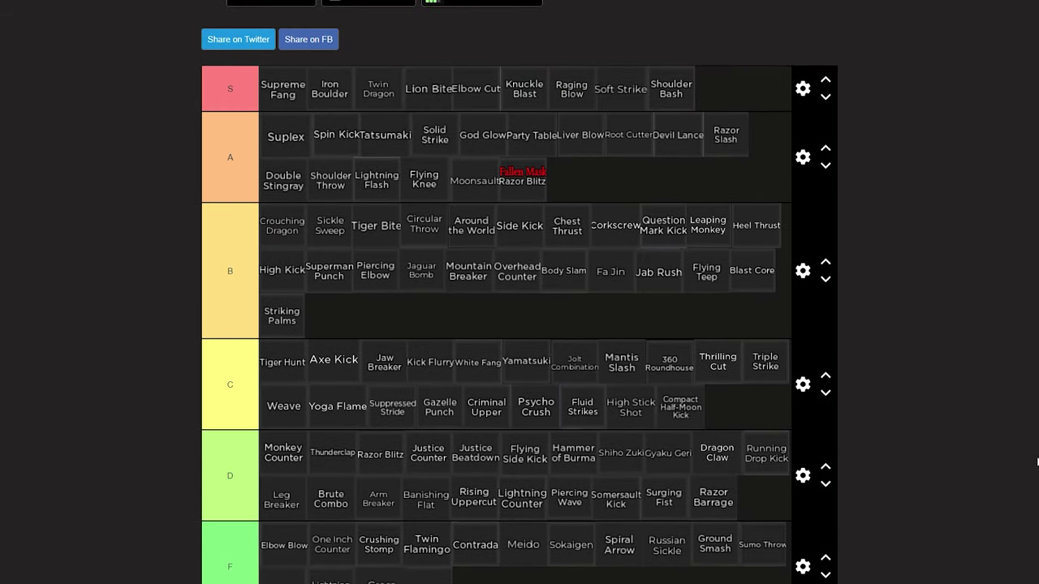
{"action": "scroll", "coordinate": [1035, 470], "scroll_direction": "down", "scroll_amount": 1}
{"action": "scroll", "coordinate": [1035, 476], "scroll_direction": "down", "scroll_amount": 1}
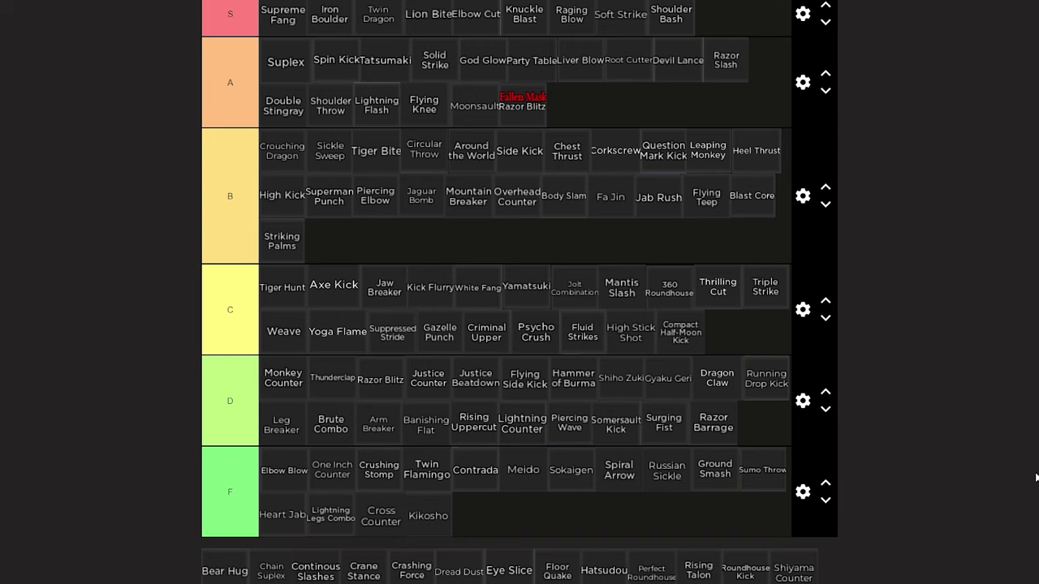
{"action": "left_click_drag", "start_coordinate": [603, 570], "coordinate": [301, 24]}
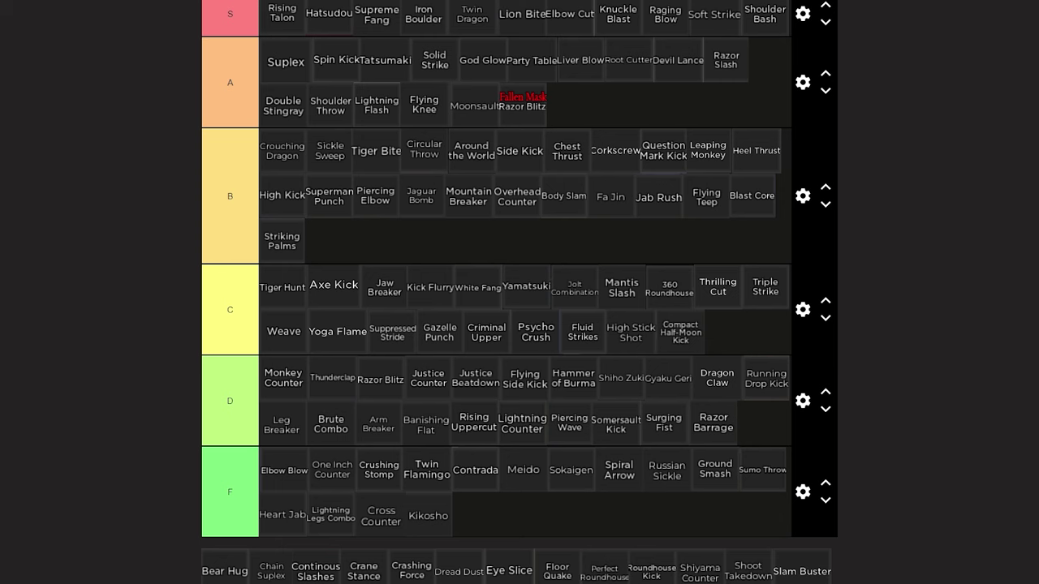
{"action": "scroll", "coordinate": [596, 494], "scroll_direction": "down", "scroll_amount": 1}
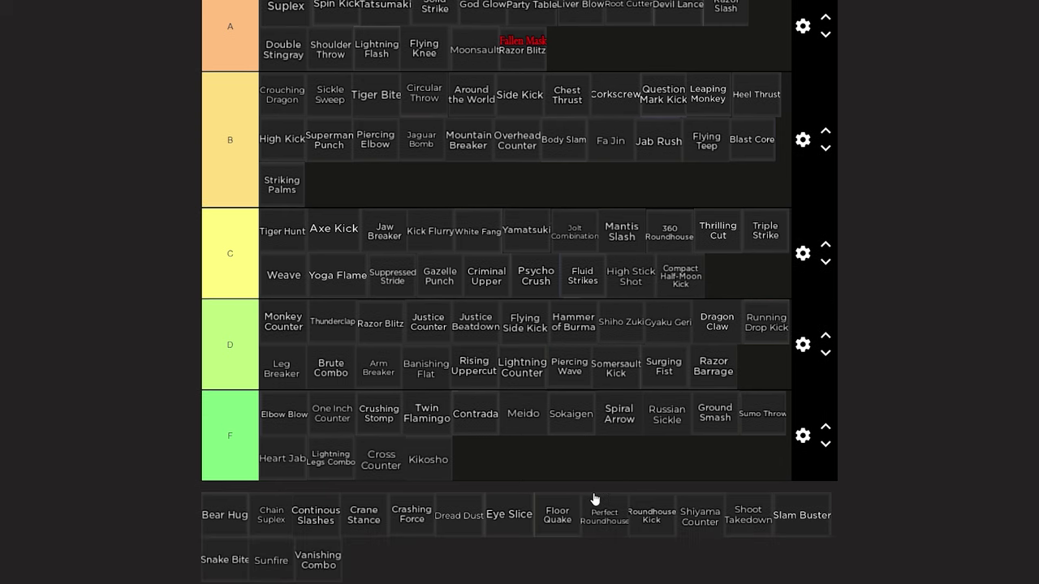
{"action": "left_click_drag", "start_coordinate": [514, 515], "coordinate": [280, 14]}
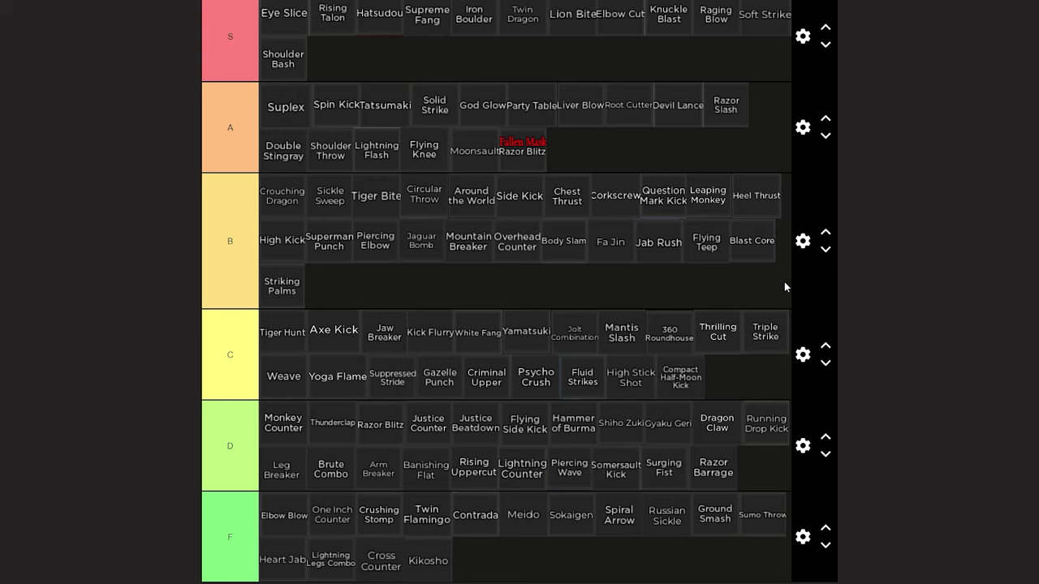
Add Crashing Force and Slam Buster one after another to the front of tier S
{"action": "scroll", "coordinate": [791, 495], "scroll_direction": "down", "scroll_amount": 2}
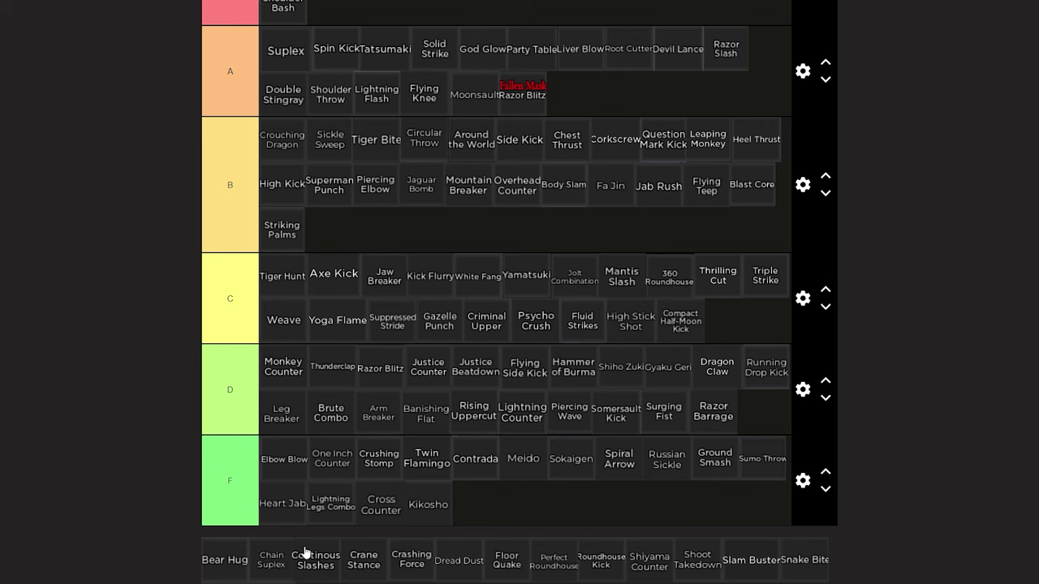
{"action": "scroll", "coordinate": [452, 430], "scroll_direction": "up", "scroll_amount": 4}
{"action": "left_click_drag", "start_coordinate": [397, 558], "coordinate": [284, 74]}
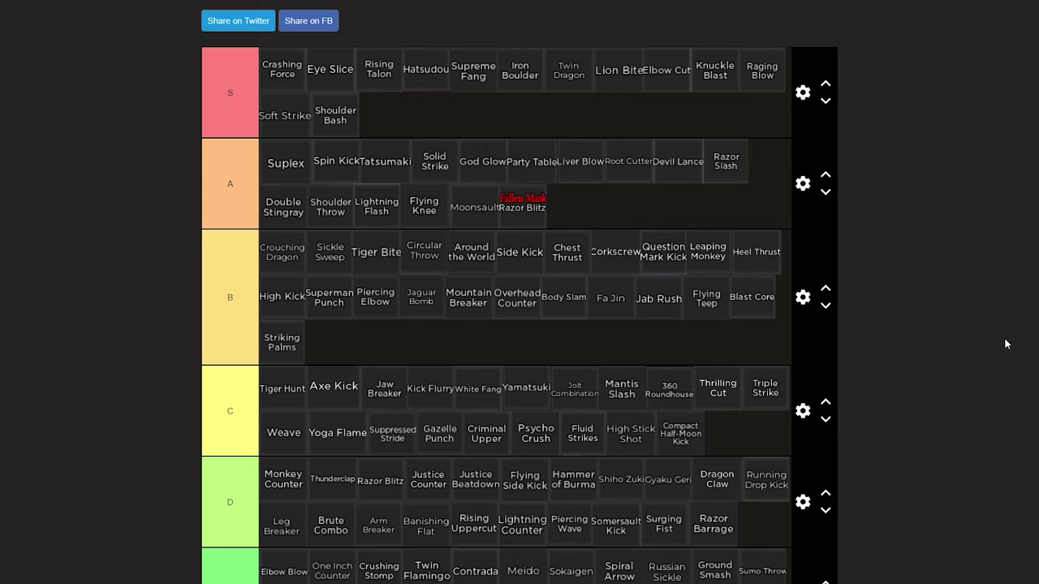
{"action": "scroll", "coordinate": [1005, 344], "scroll_direction": "down", "scroll_amount": 3}
{"action": "left_click_drag", "start_coordinate": [747, 529], "coordinate": [263, 129]}
{"action": "scroll", "coordinate": [505, 258], "scroll_direction": "up", "scroll_amount": 3}
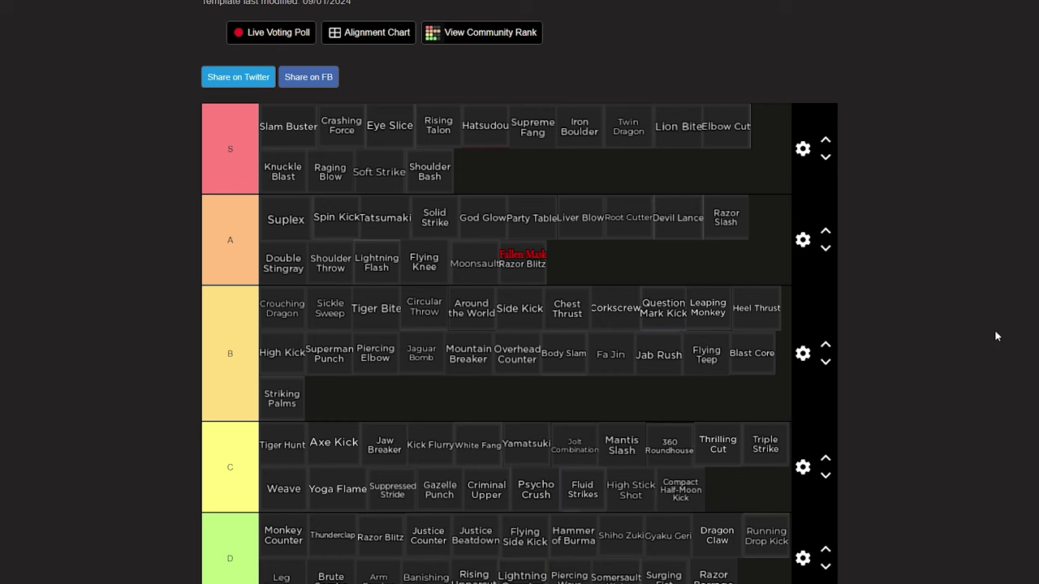
Add Shiyama Counter and Dread Dust one after another to the front of tier S
{"action": "scroll", "coordinate": [972, 305], "scroll_direction": "down", "scroll_amount": 5}
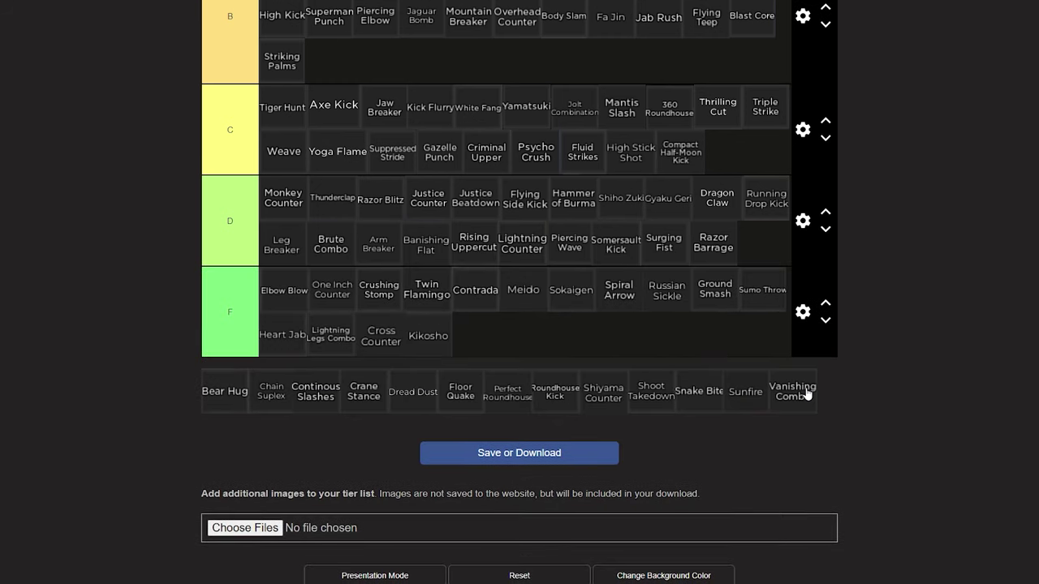
{"action": "scroll", "coordinate": [604, 348], "scroll_direction": "up", "scroll_amount": 4}
{"action": "left_click_drag", "start_coordinate": [601, 391], "coordinate": [265, 72]}
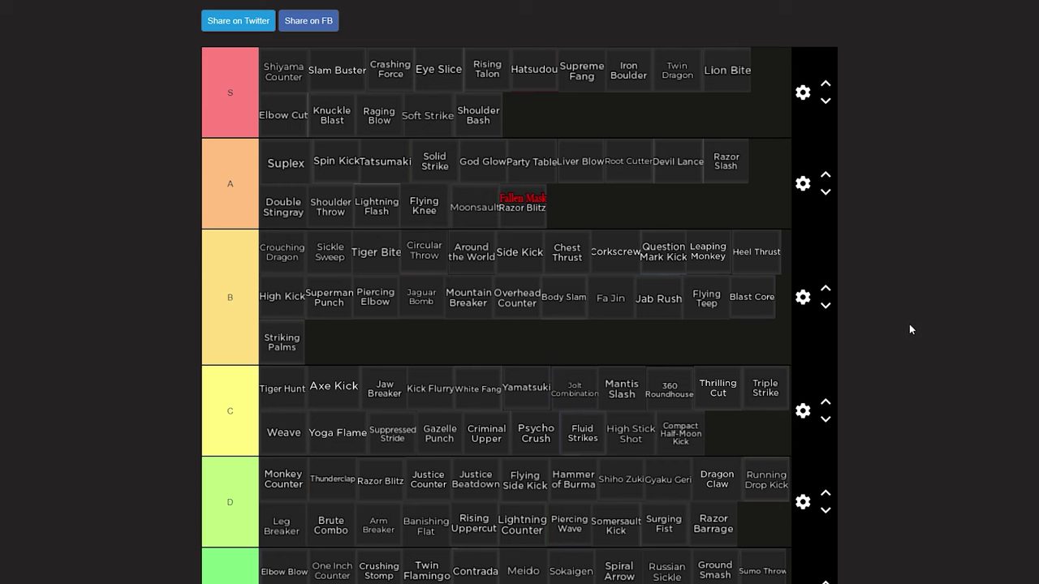
{"action": "scroll", "coordinate": [910, 327], "scroll_direction": "down", "scroll_amount": 2}
{"action": "left_click_drag", "start_coordinate": [406, 505], "coordinate": [276, 71]}
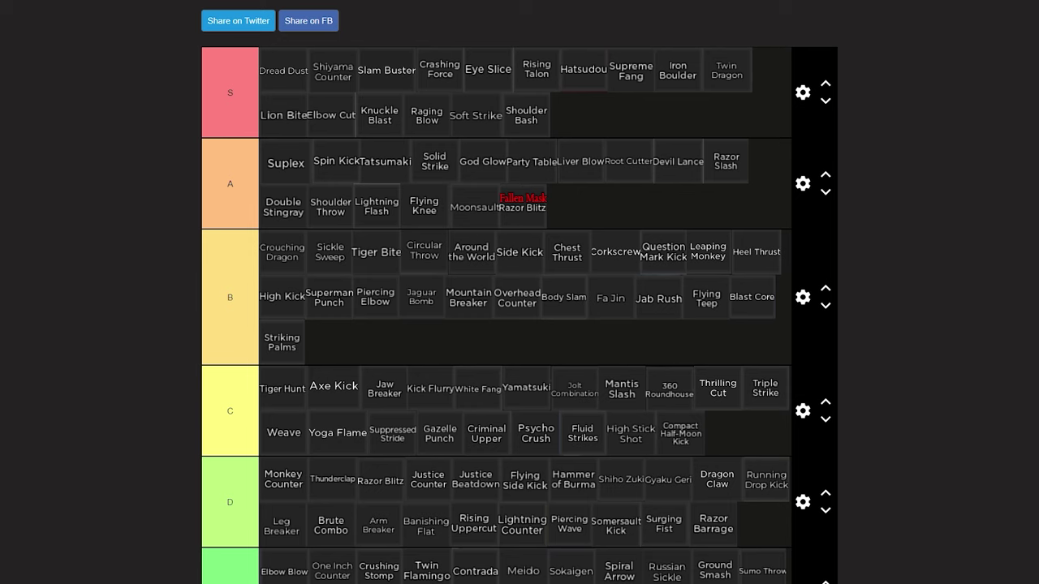
Add Sunfire and Snake Bite one after another to the front of tier S
{"action": "scroll", "coordinate": [733, 361], "scroll_direction": "down", "scroll_amount": 1}
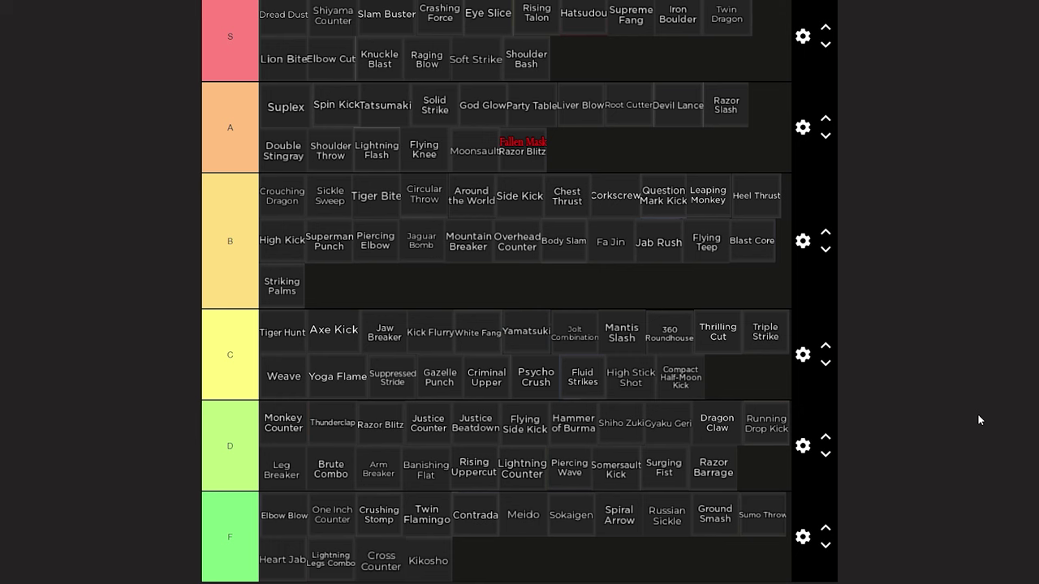
{"action": "scroll", "coordinate": [978, 420], "scroll_direction": "down", "scroll_amount": 5}
{"action": "left_click_drag", "start_coordinate": [698, 390], "coordinate": [280, 82]}
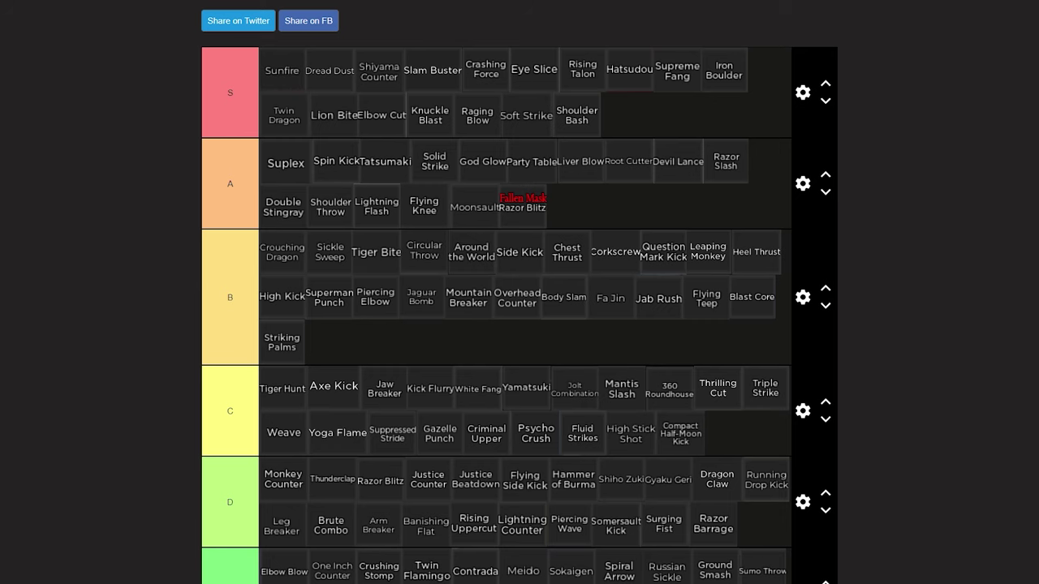
{"action": "scroll", "coordinate": [520, 325], "scroll_direction": "down", "scroll_amount": 1}
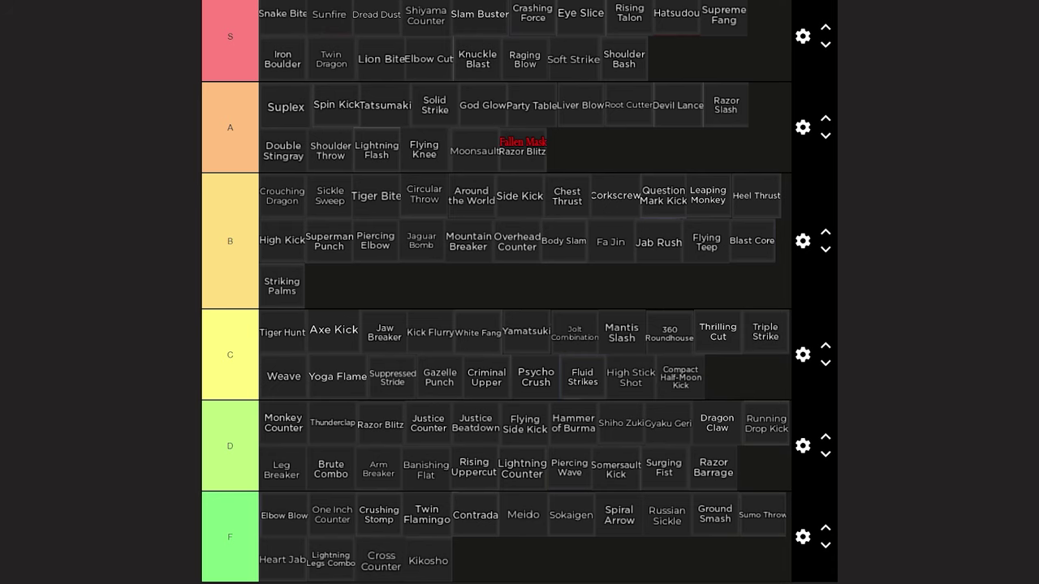
Add Roundhouse Kick and Perfect Roundhouse one after another to the front of tier S
{"action": "scroll", "coordinate": [520, 292], "scroll_direction": "up", "scroll_amount": 2}
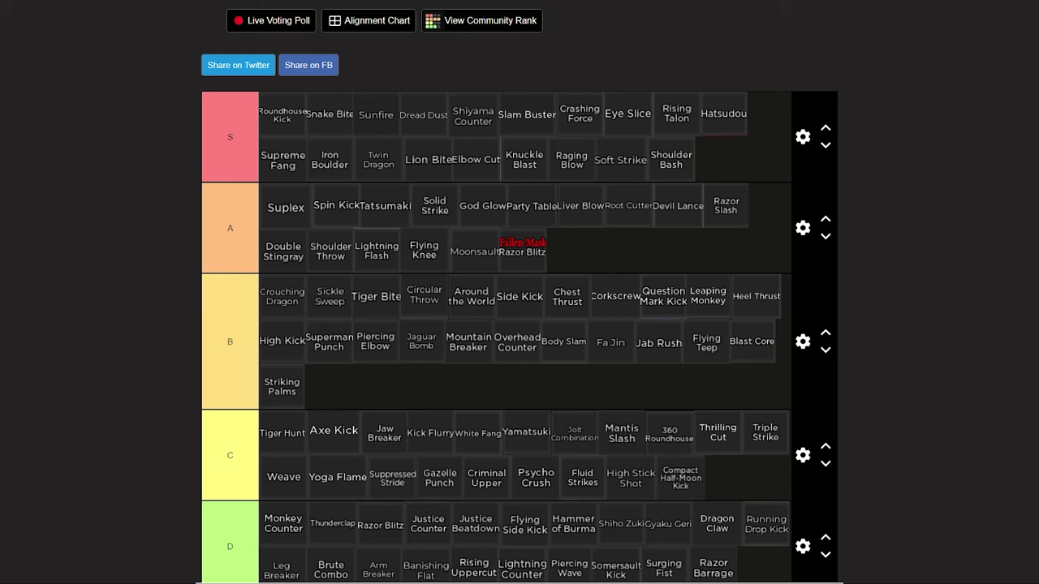
{"action": "scroll", "coordinate": [615, 395], "scroll_direction": "down", "scroll_amount": 4}
{"action": "left_click_drag", "start_coordinate": [453, 442], "coordinate": [270, 65]}
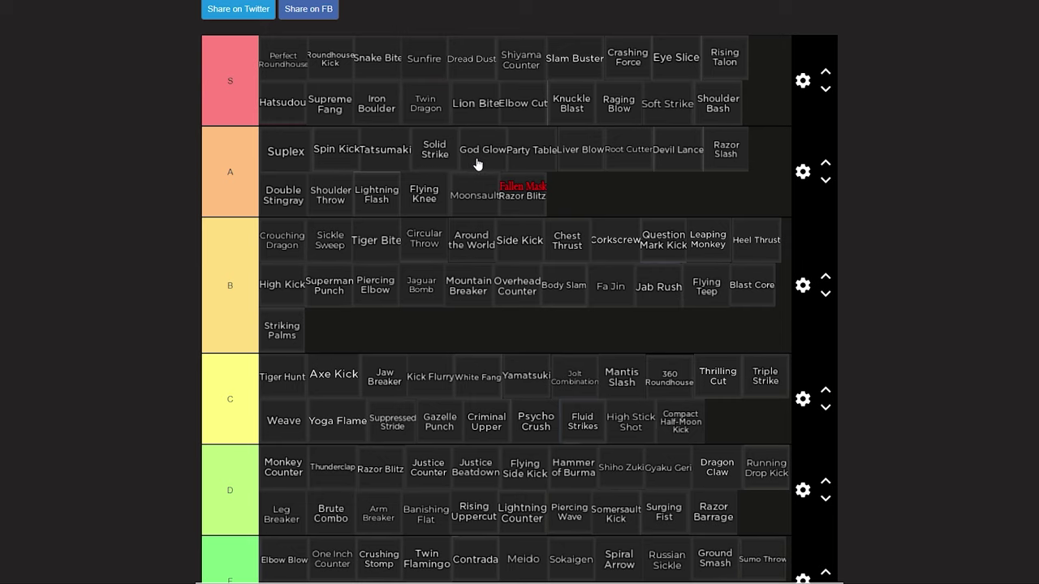
{"action": "scroll", "coordinate": [478, 165], "scroll_direction": "down", "scroll_amount": 1}
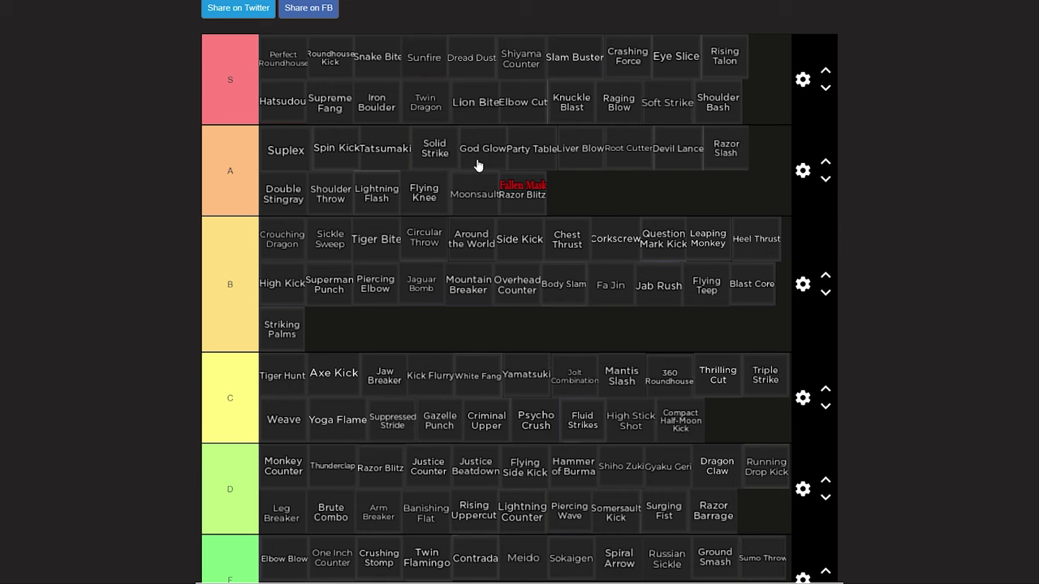
Add Crane Stance to the front of tier S, ahead of Perfect Roundhouse
{"action": "scroll", "coordinate": [478, 165], "scroll_direction": "down", "scroll_amount": 1}
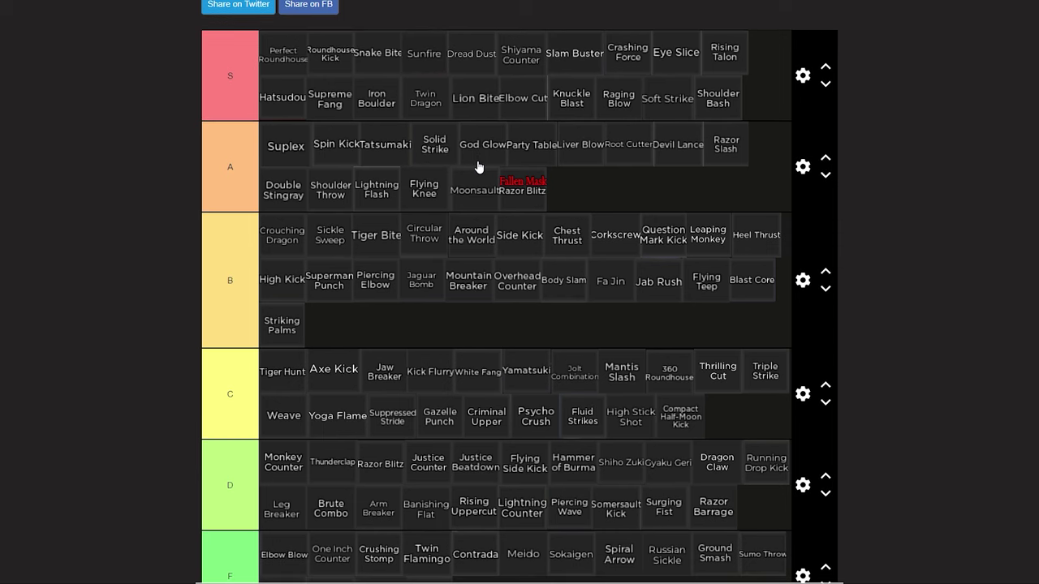
{"action": "scroll", "coordinate": [478, 167], "scroll_direction": "down", "scroll_amount": 1}
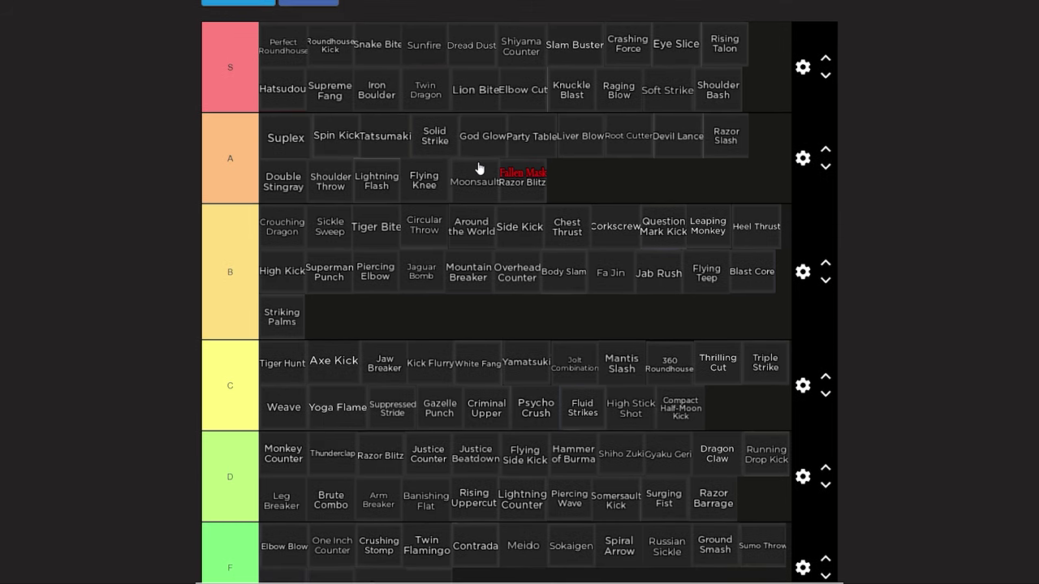
{"action": "scroll", "coordinate": [479, 168], "scroll_direction": "down", "scroll_amount": 1}
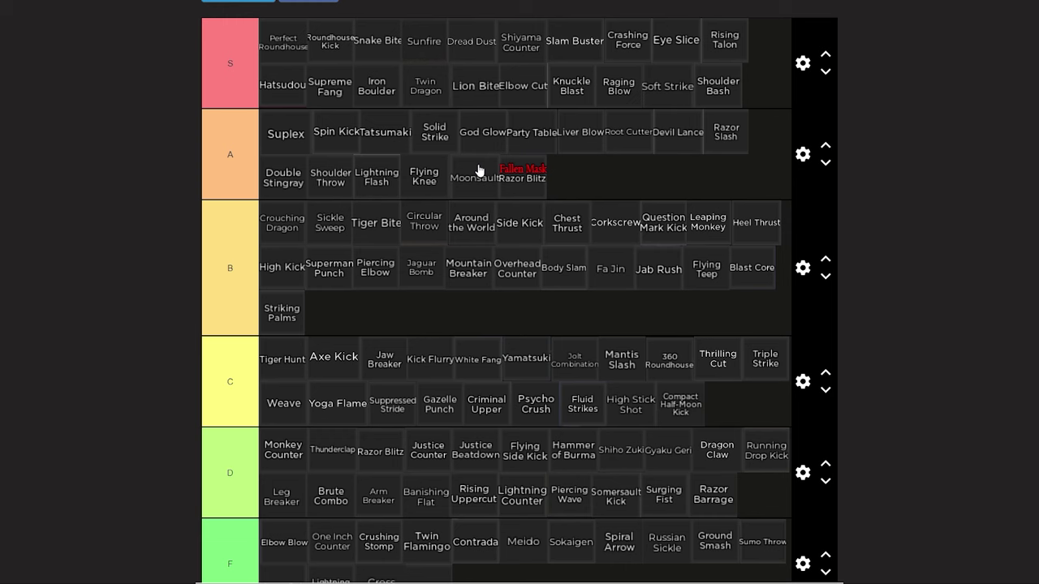
{"action": "scroll", "coordinate": [479, 171], "scroll_direction": "down", "scroll_amount": 1}
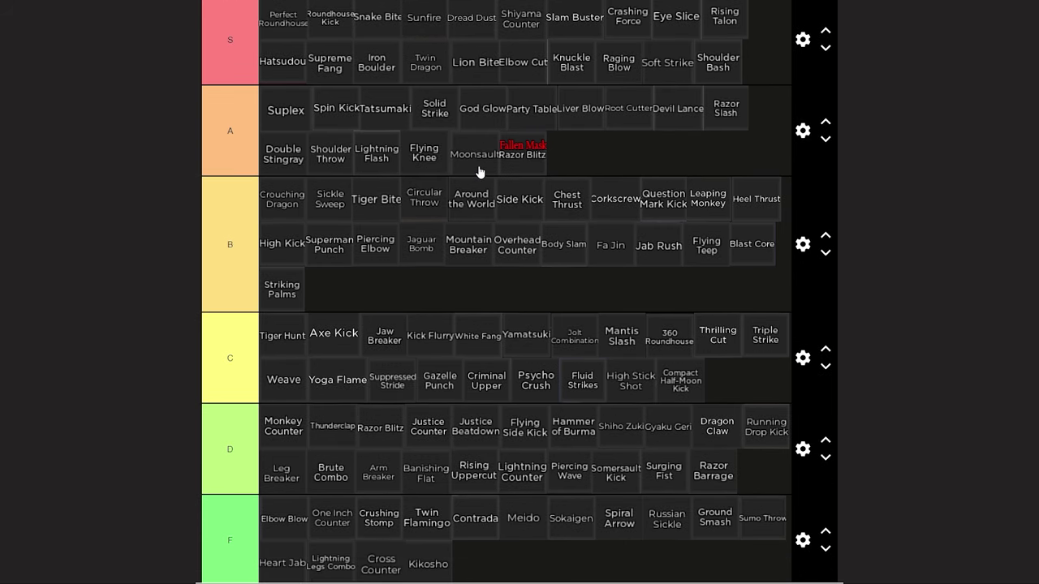
{"action": "left_click_drag", "start_coordinate": [479, 171], "coordinate": [274, 105]}
{"action": "scroll", "coordinate": [389, 301], "scroll_direction": "up", "scroll_amount": 5}
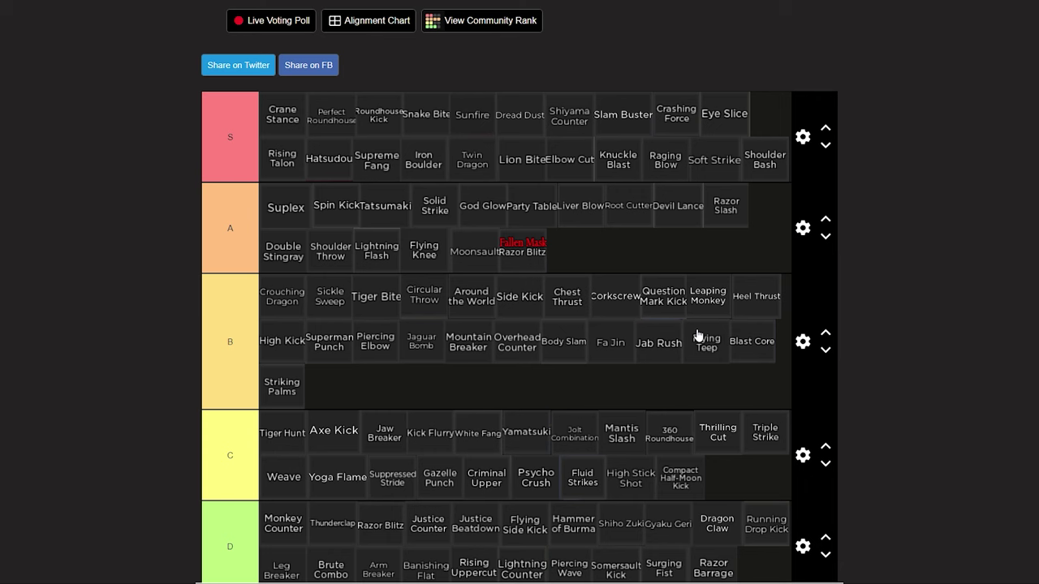
Add Continous Slashes and Floor Quake one after another to the front of tier S
{"action": "scroll", "coordinate": [699, 335], "scroll_direction": "down", "scroll_amount": 2}
{"action": "scroll", "coordinate": [347, 357], "scroll_direction": "up", "scroll_amount": 3}
{"action": "left_click_drag", "start_coordinate": [314, 552], "coordinate": [281, 170]}
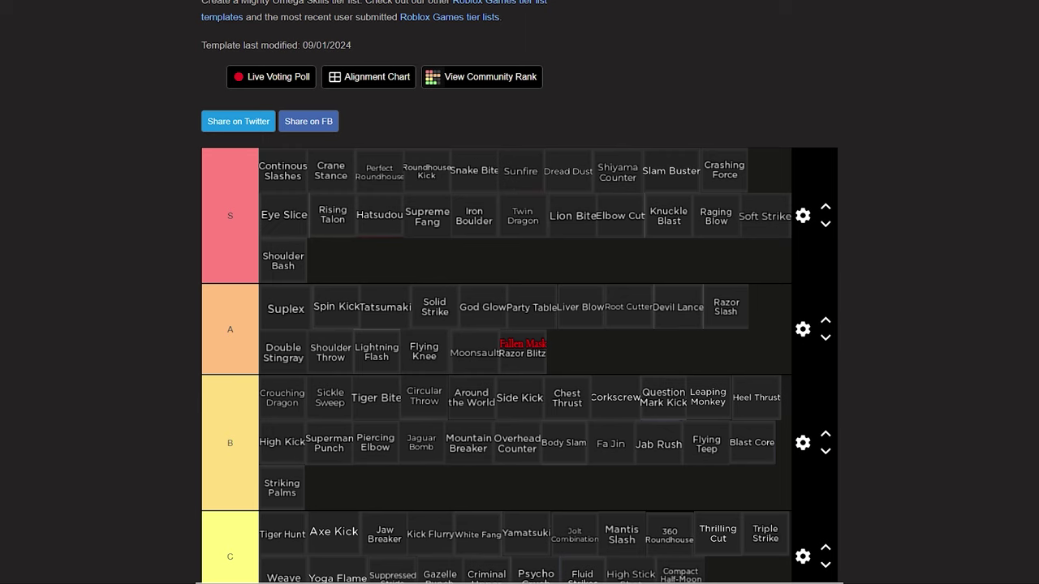
{"action": "scroll", "coordinate": [944, 320], "scroll_direction": "down", "scroll_amount": 5}
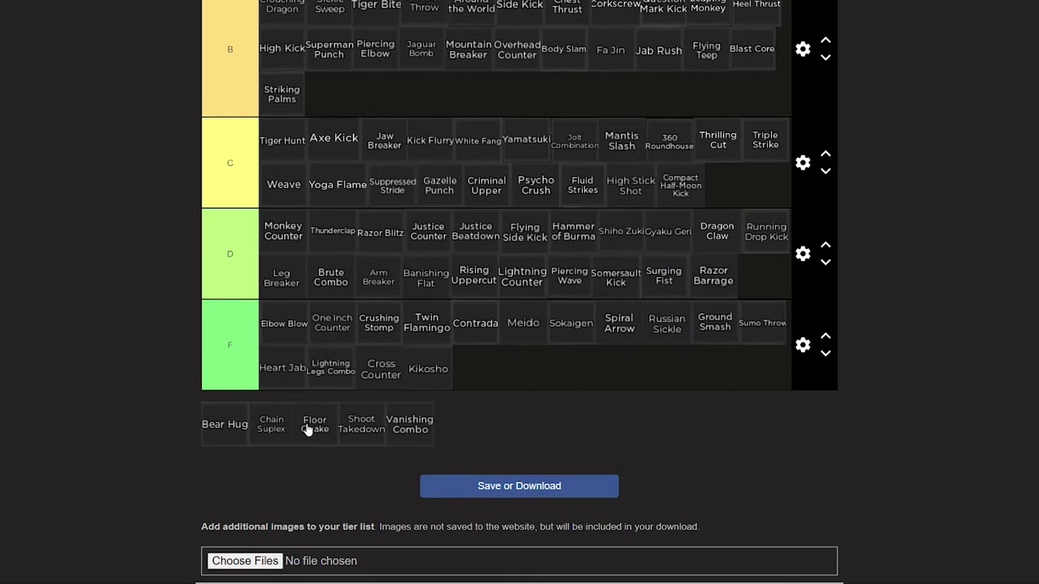
{"action": "scroll", "coordinate": [349, 370], "scroll_direction": "up", "scroll_amount": 6}
{"action": "left_click_drag", "start_coordinate": [315, 424], "coordinate": [268, 229]}
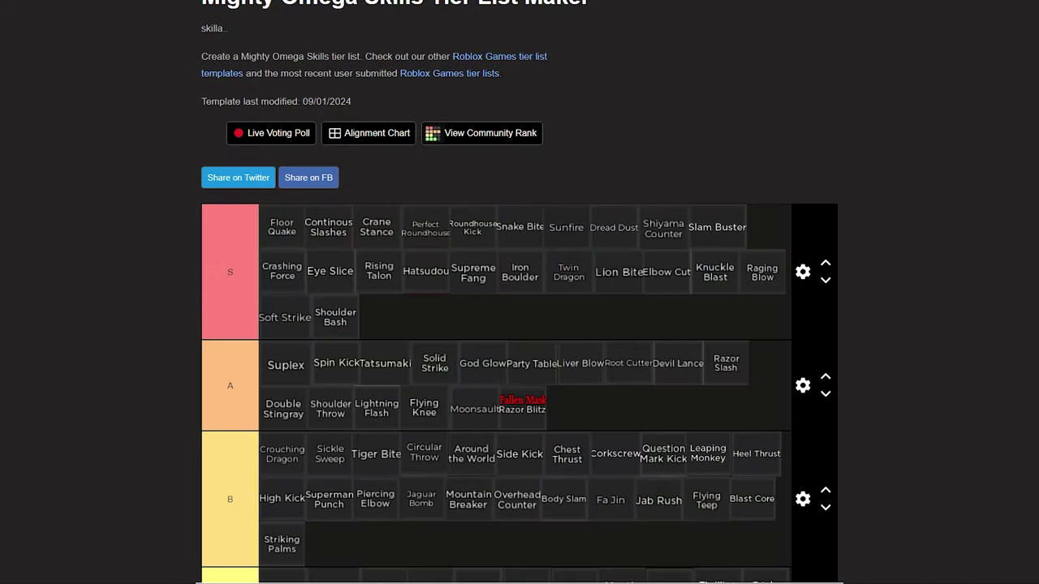
Add Bear Hug and Shoot Takedown one after another to the front of tier S
{"action": "scroll", "coordinate": [542, 411], "scroll_direction": "down", "scroll_amount": 5}
{"action": "left_click_drag", "start_coordinate": [227, 427], "coordinate": [272, 54]}
{"action": "scroll", "coordinate": [270, 383], "scroll_direction": "up", "scroll_amount": 4}
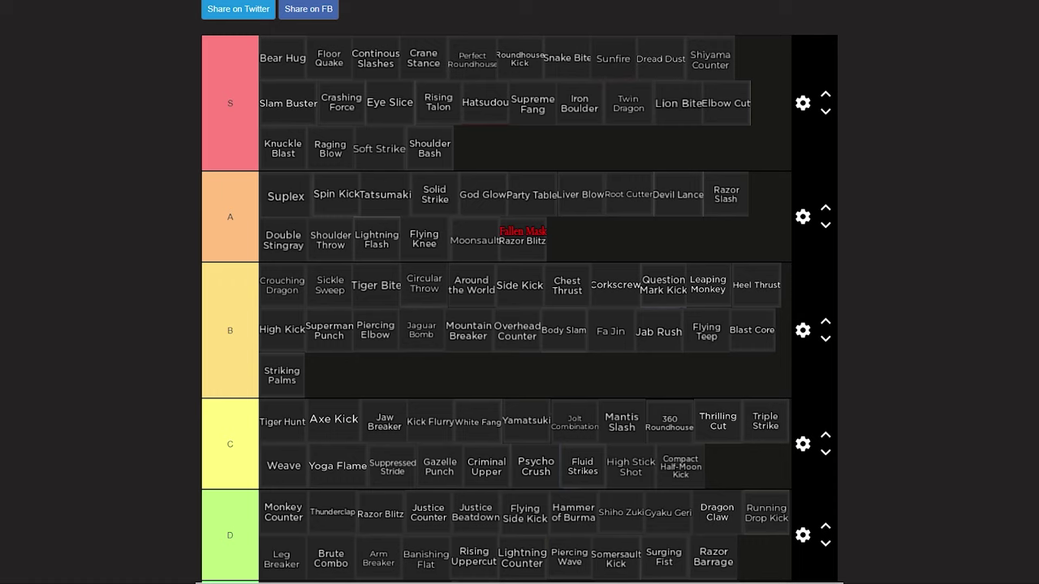
{"action": "scroll", "coordinate": [803, 204], "scroll_direction": "up", "scroll_amount": 2}
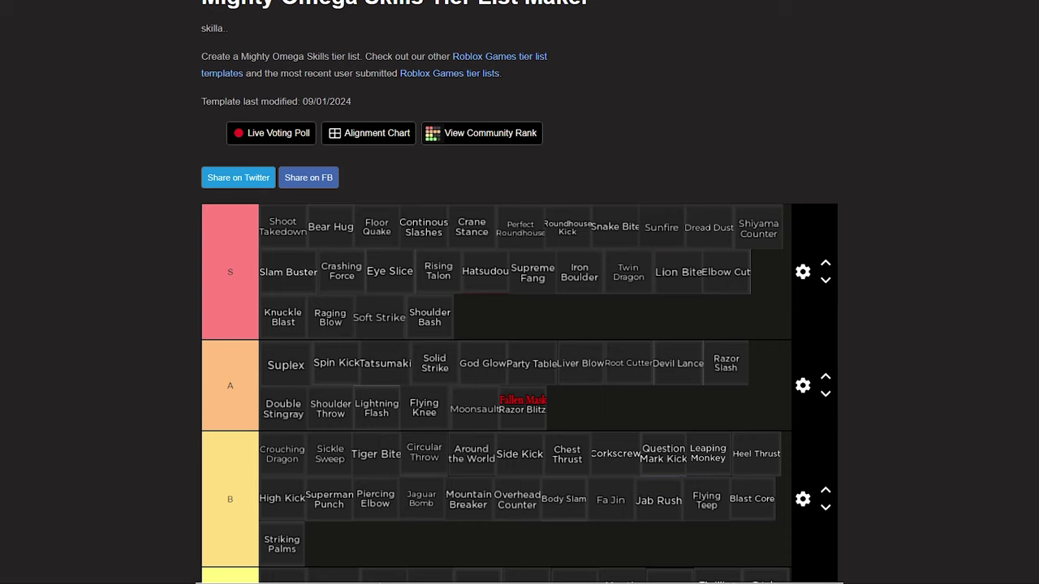
Add Chain Suplex to the front of tier S, ahead of Shoot Takedown
{"action": "scroll", "coordinate": [824, 297], "scroll_direction": "down", "scroll_amount": 5}
{"action": "scroll", "coordinate": [255, 336], "scroll_direction": "up", "scroll_amount": 4}
{"action": "left_click_drag", "start_coordinate": [227, 477], "coordinate": [264, 124]}
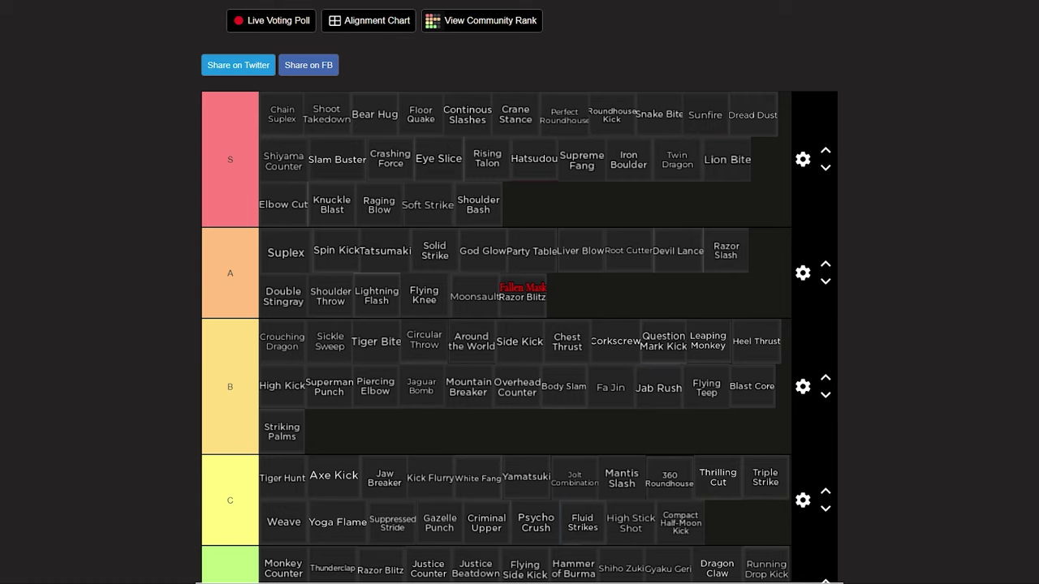
{"action": "scroll", "coordinate": [898, 280], "scroll_direction": "down", "scroll_amount": 4}
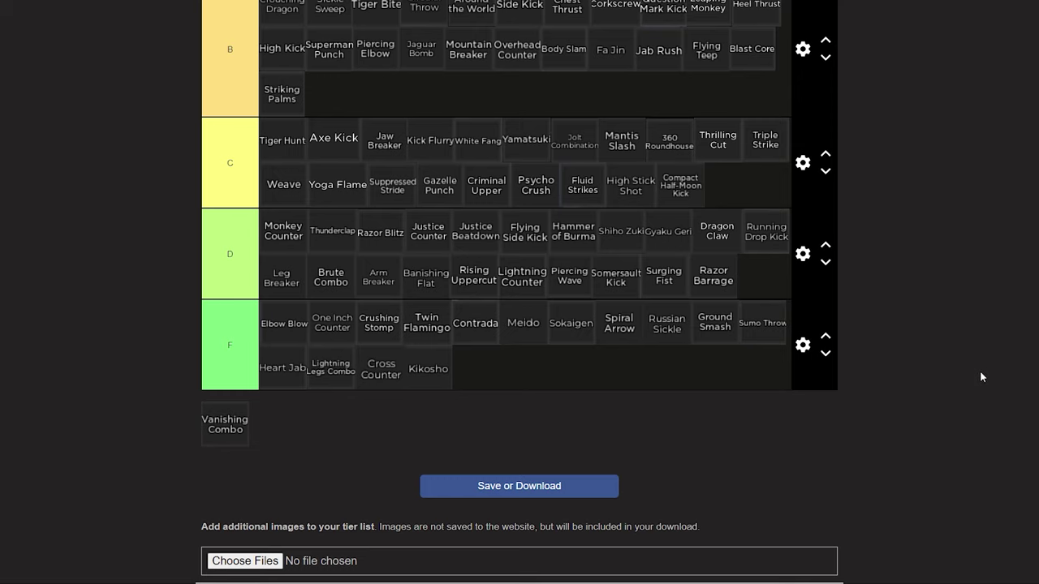
{"action": "scroll", "coordinate": [980, 376], "scroll_direction": "up", "scroll_amount": 3}
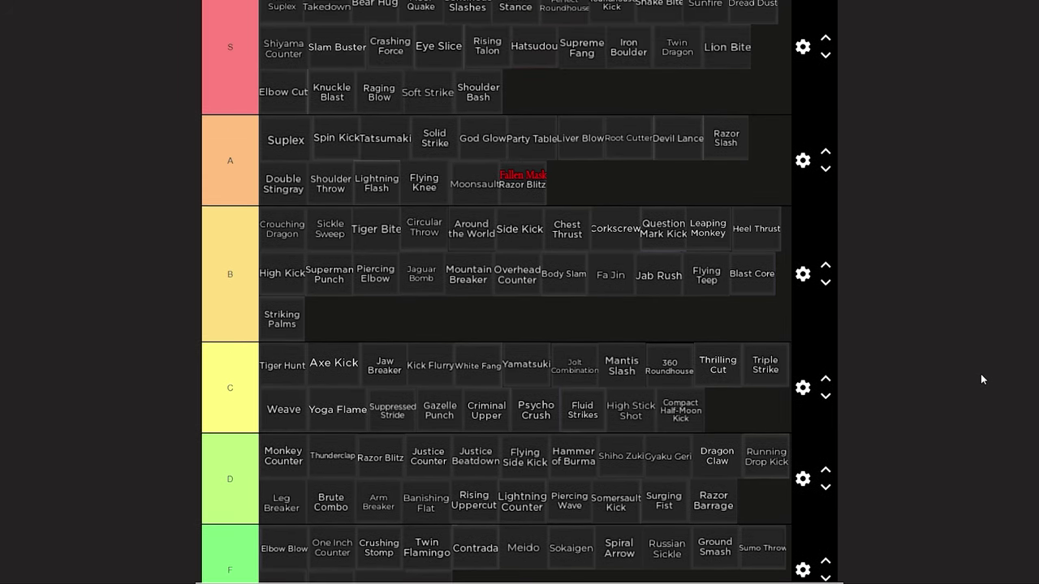